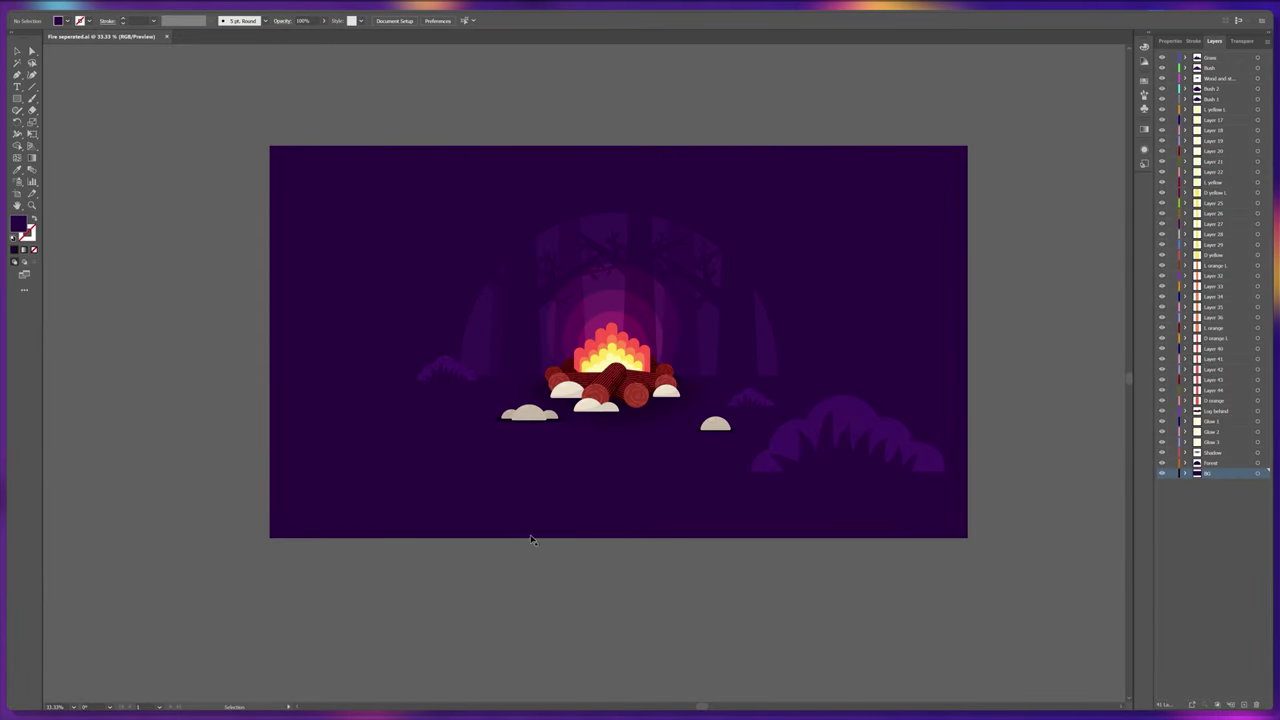
Inspect the artwork's layer separation by selecting several individual yellow flame pieces and the glow shape behind the fire
click(1232, 196)
click(1257, 174)
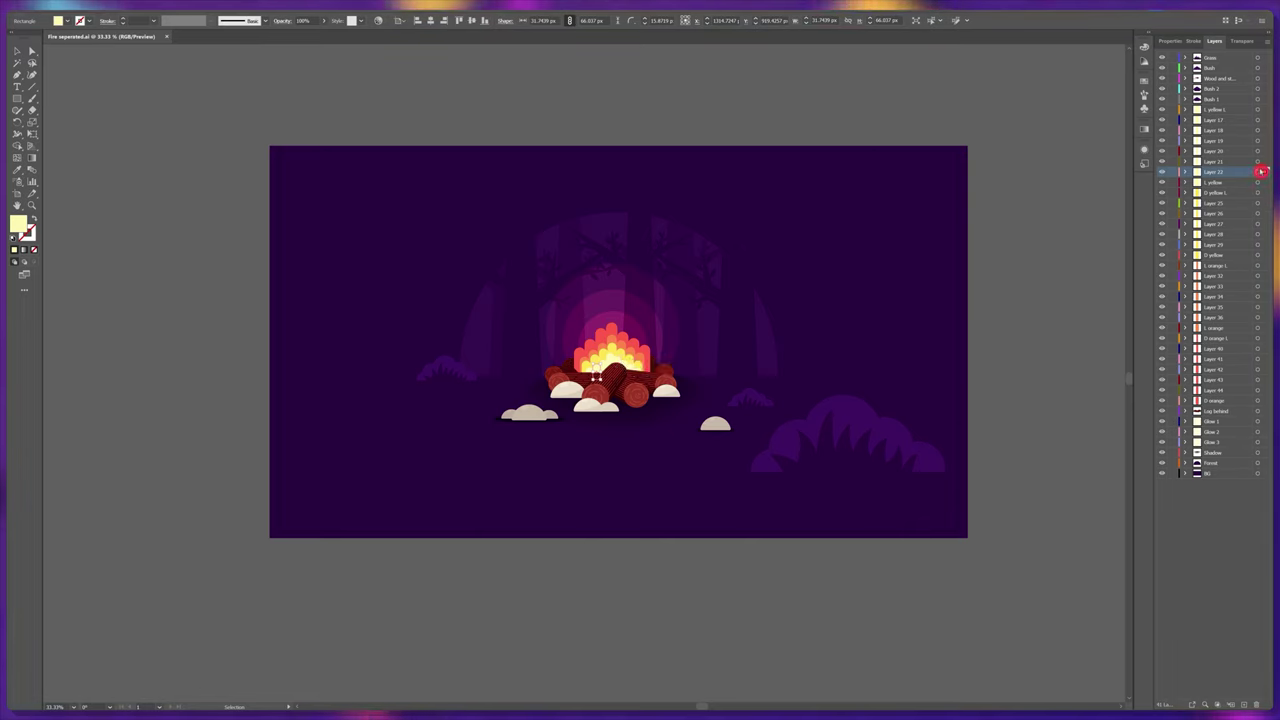
click(1257, 110)
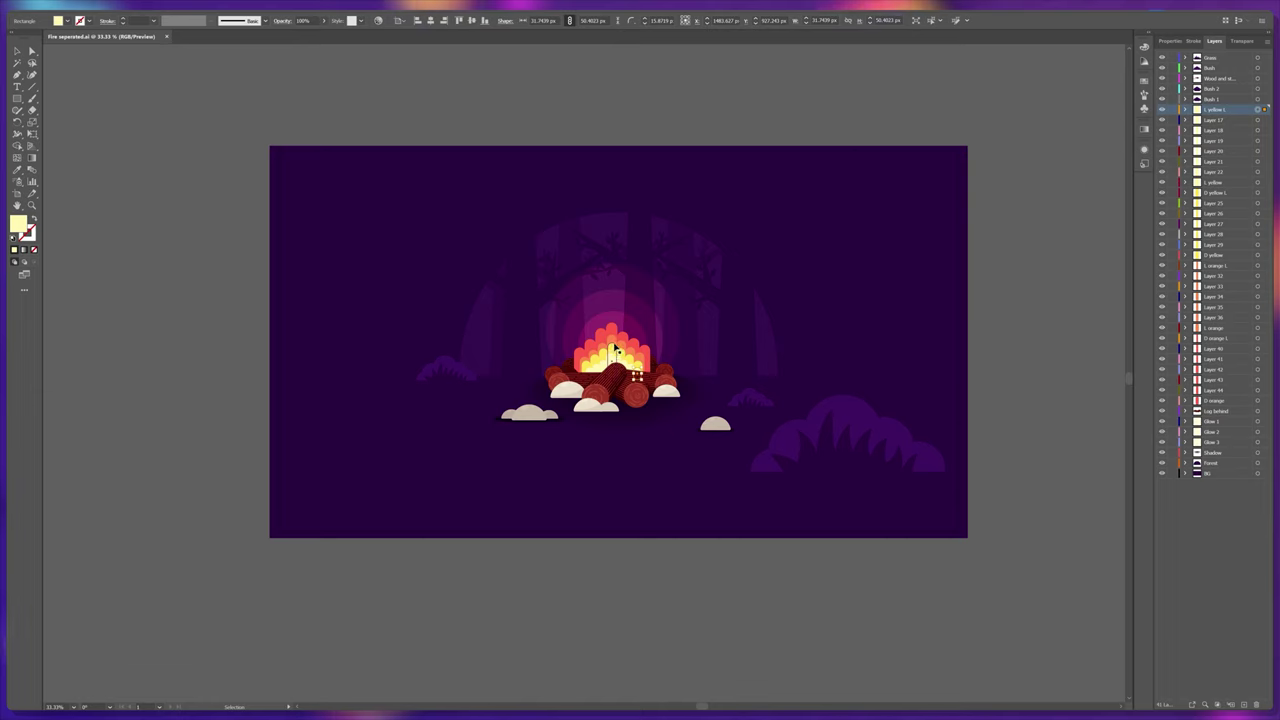
click(1253, 138)
click(1257, 120)
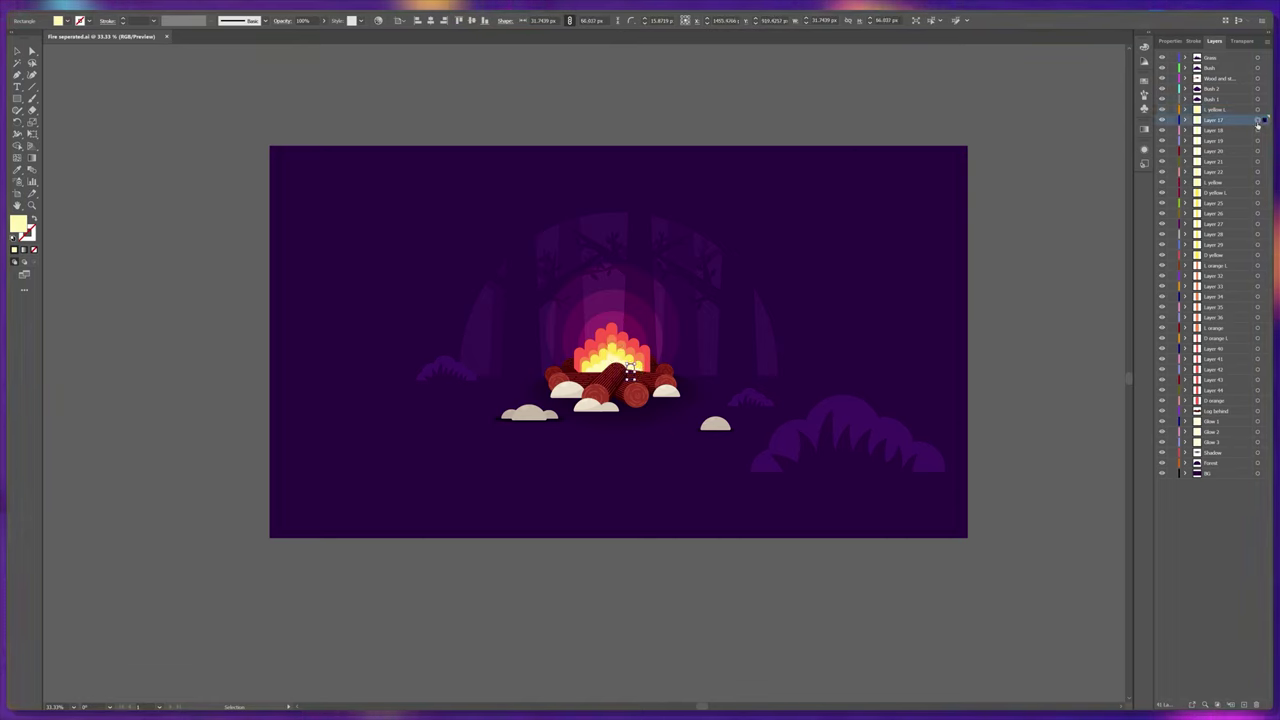
click(1251, 428)
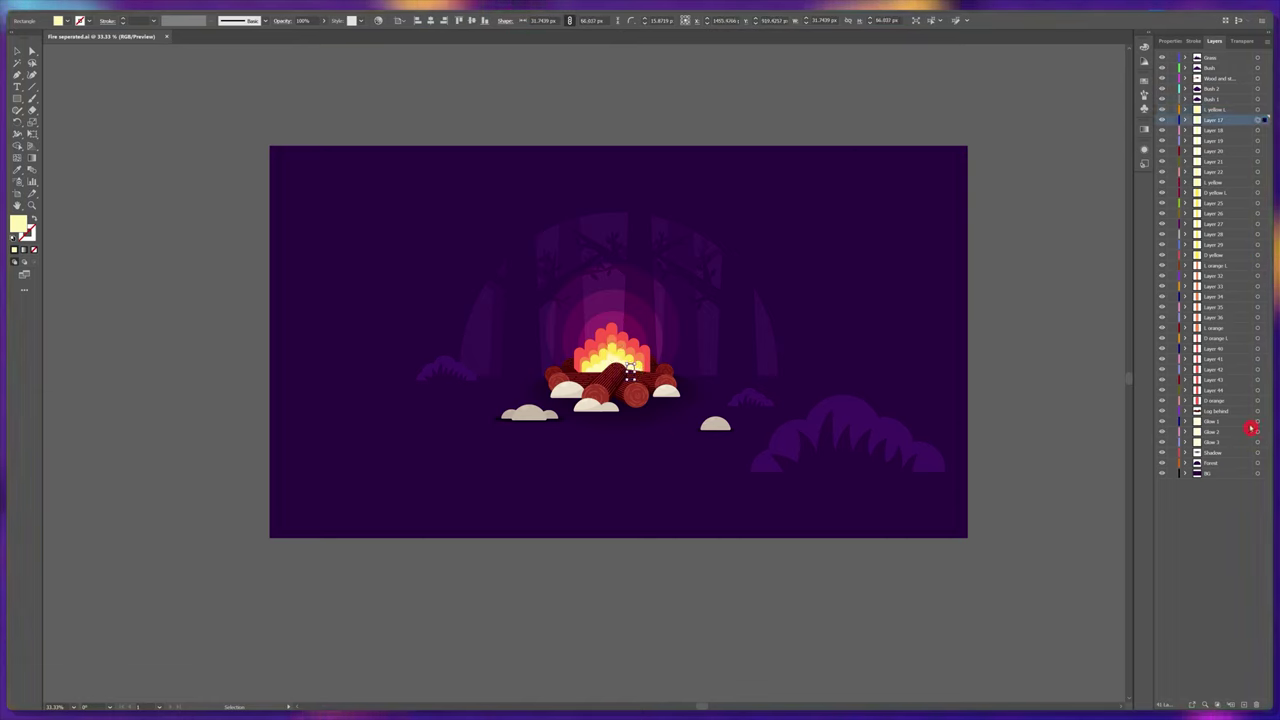
click(1258, 421)
key(a)
drag(617, 293, 625, 289)
key(v)
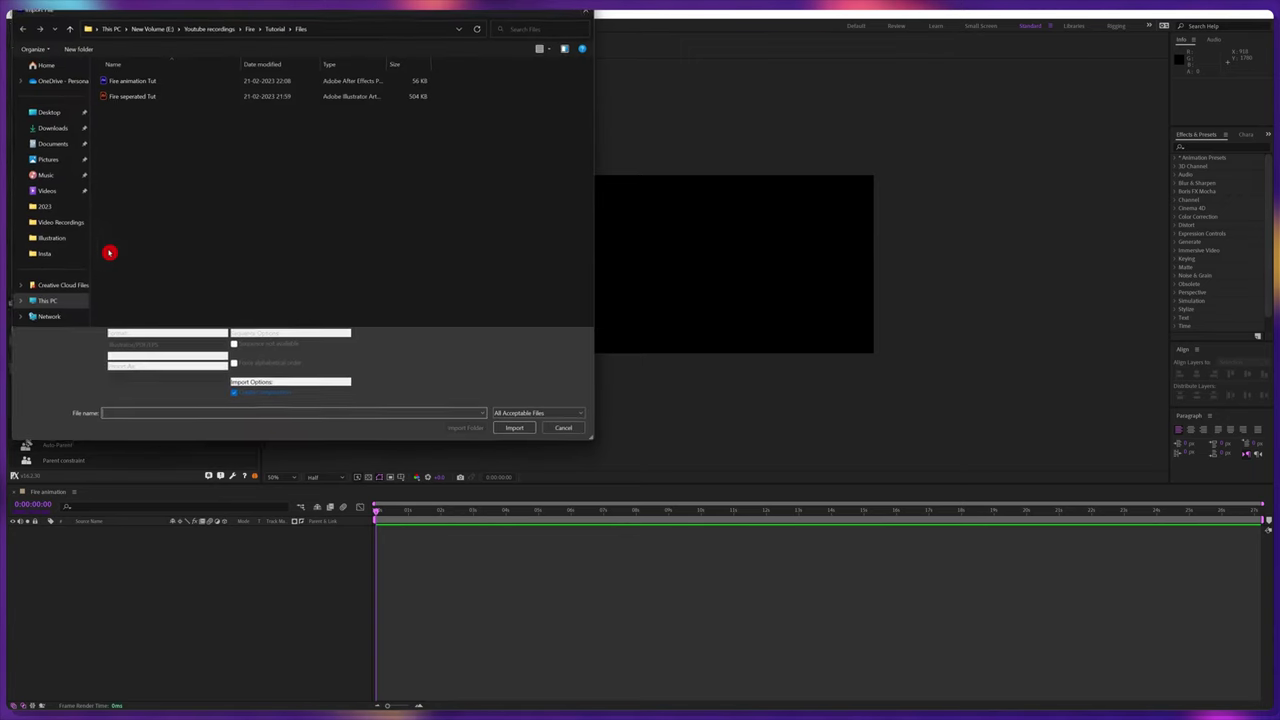
Import the Fire seperated Tut Illustrator file into After Effects as Composition - Retain Layer Sizes
click(131, 96)
click(157, 380)
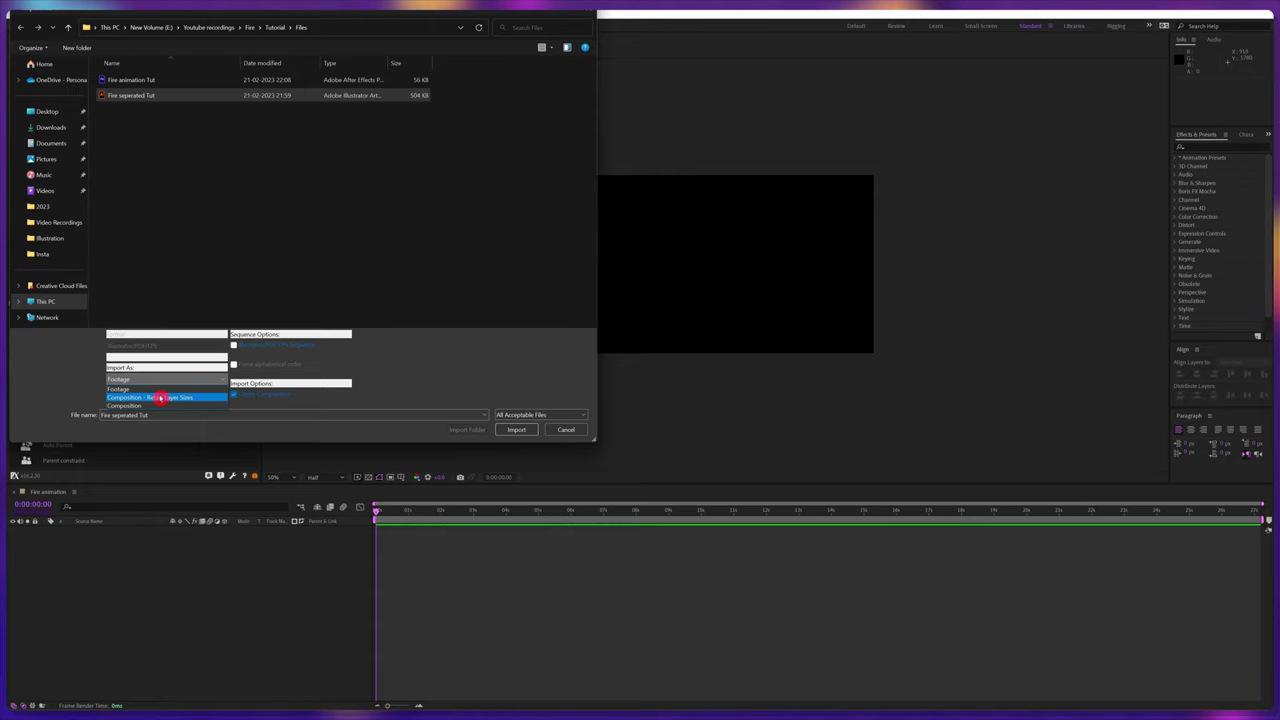
click(163, 394)
click(516, 430)
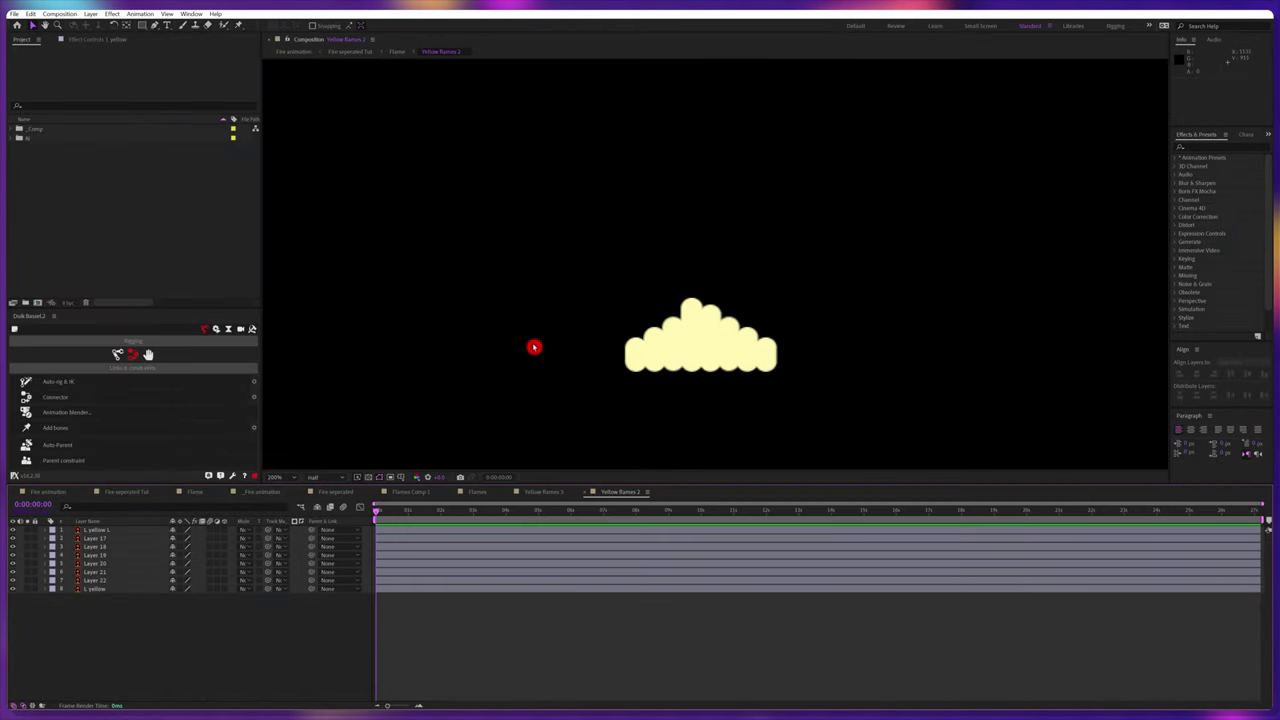
Select the L yellow flame layer in the Yellow flames 2 composition and solo it
drag(590, 284, 638, 369)
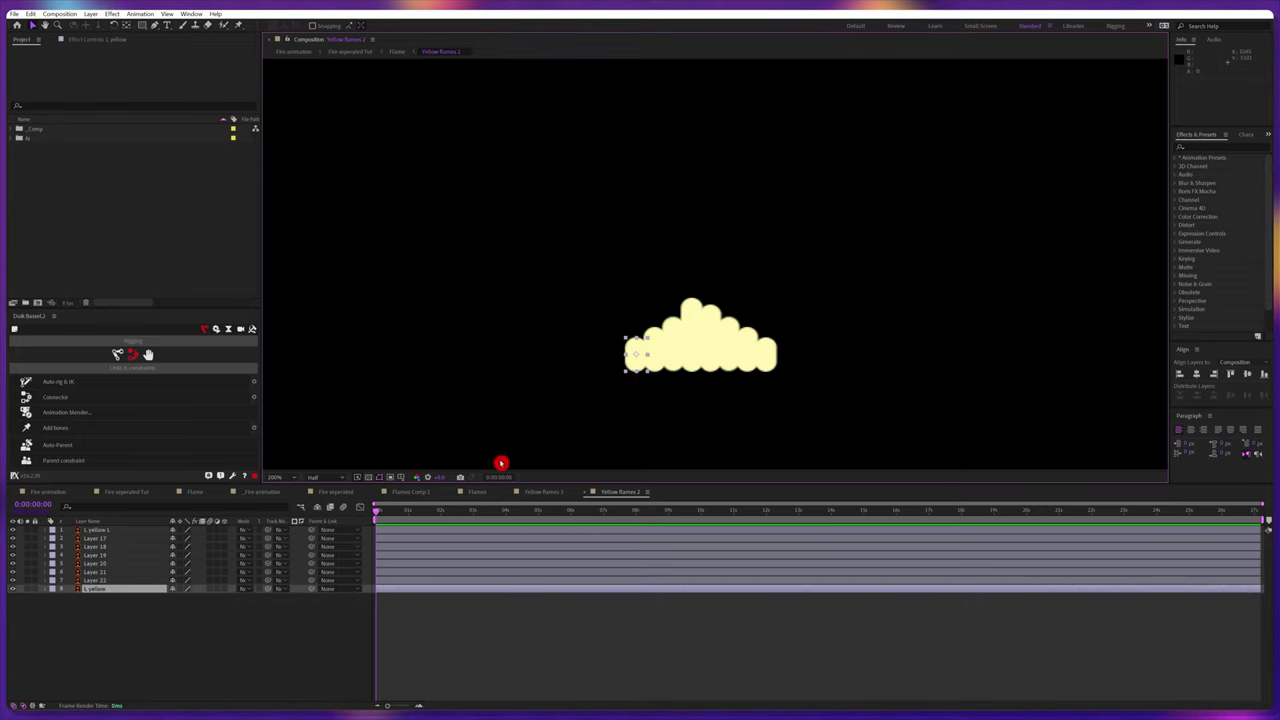
click(28, 589)
scroll(560, 331, up, 1)
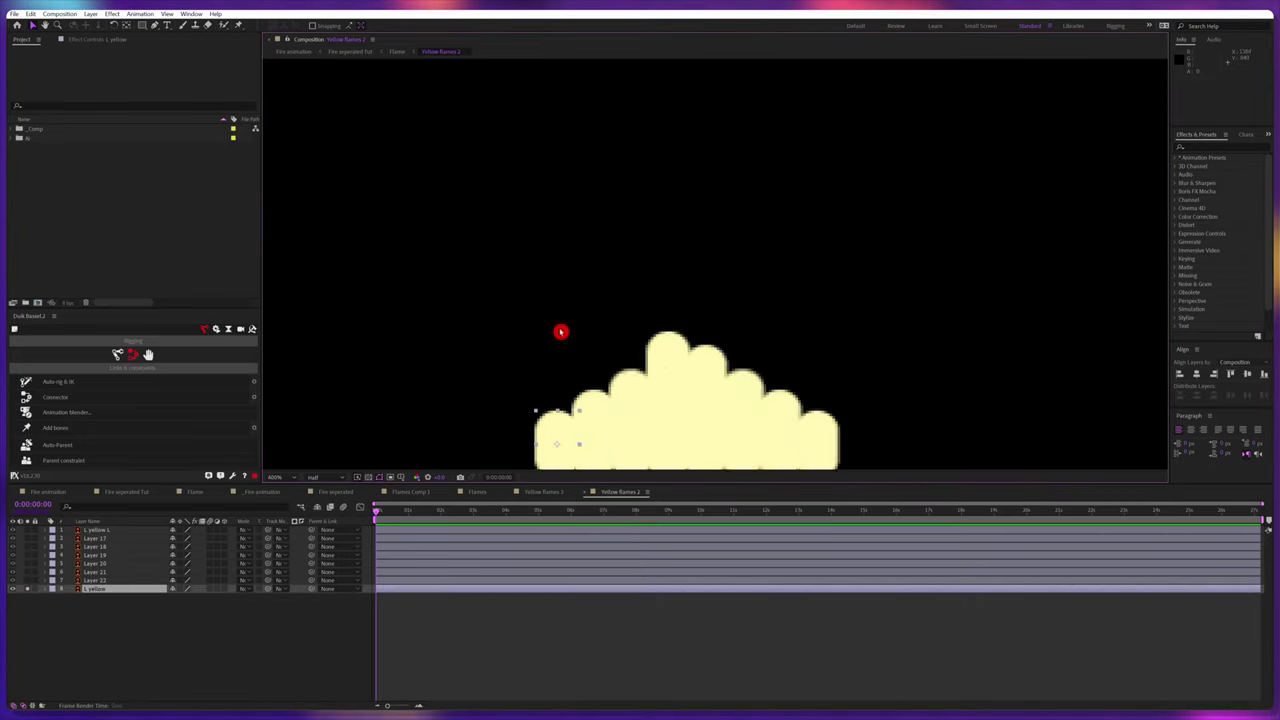
drag(618, 329, 674, 186)
key(v)
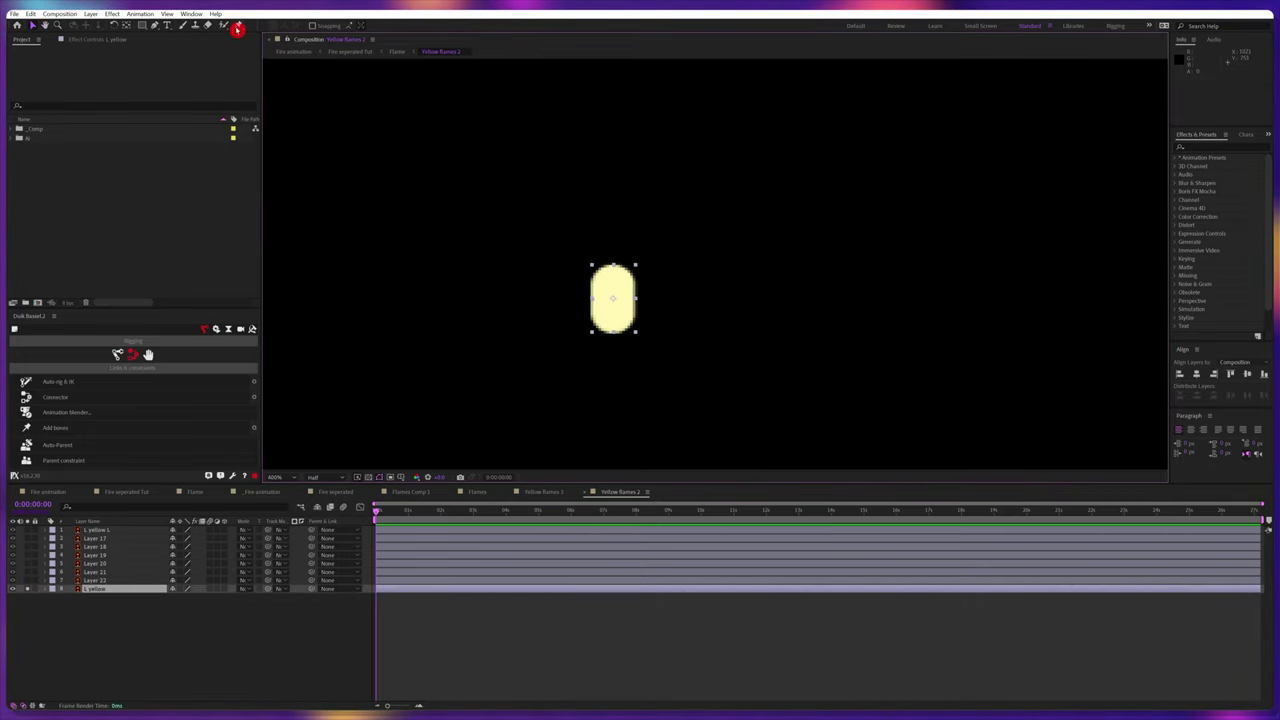
Place puppet pins at the base and tip of the L yellow flame and add a Duik bone for the tip pin
click(239, 27)
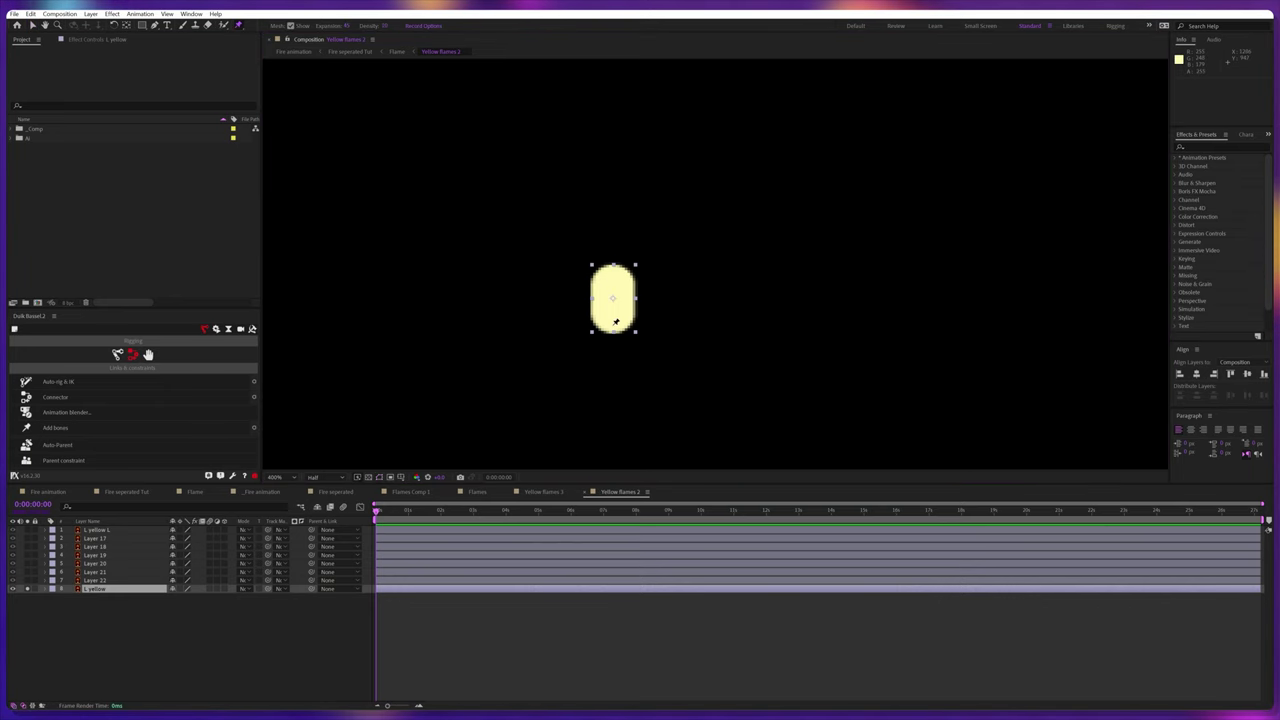
click(616, 279)
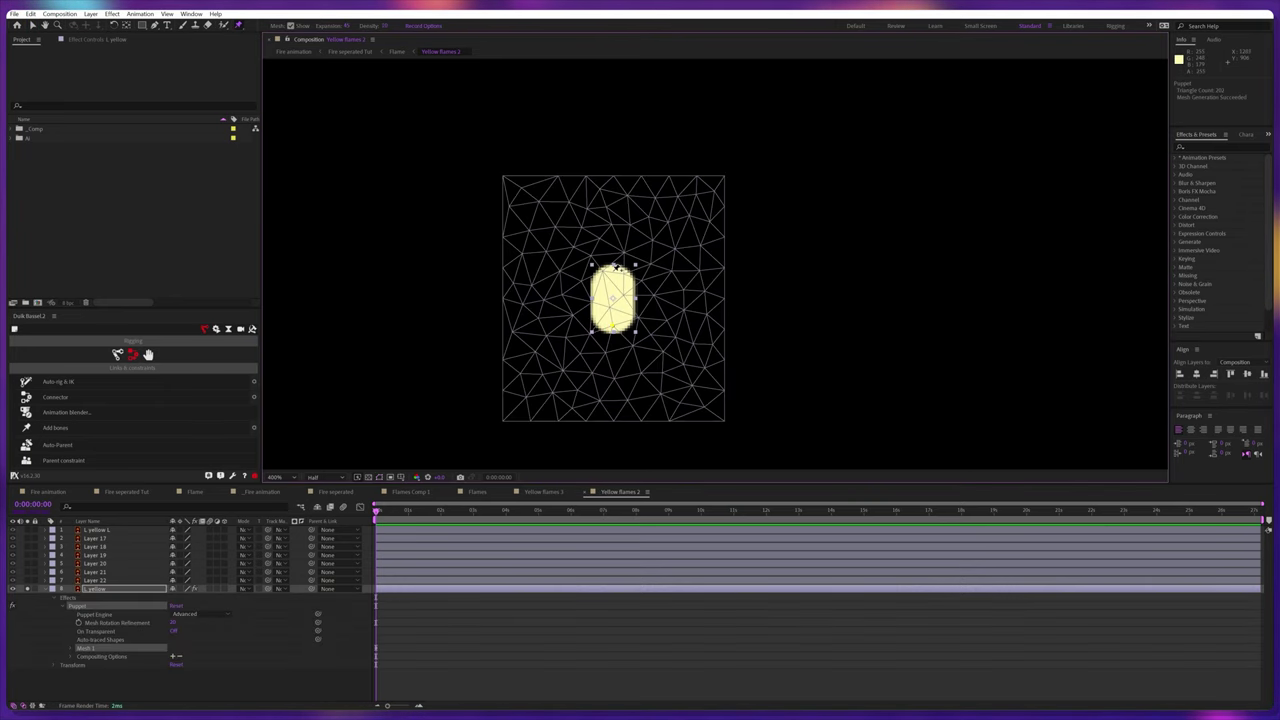
click(613, 272)
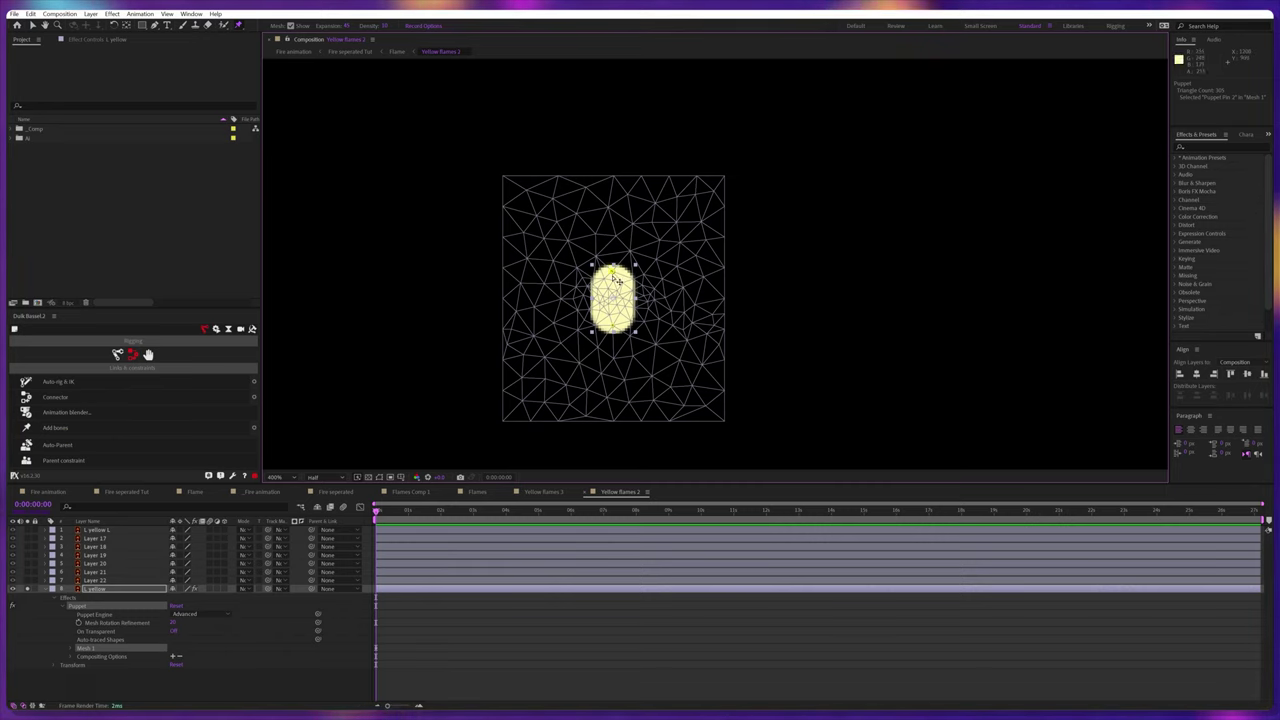
click(70, 428)
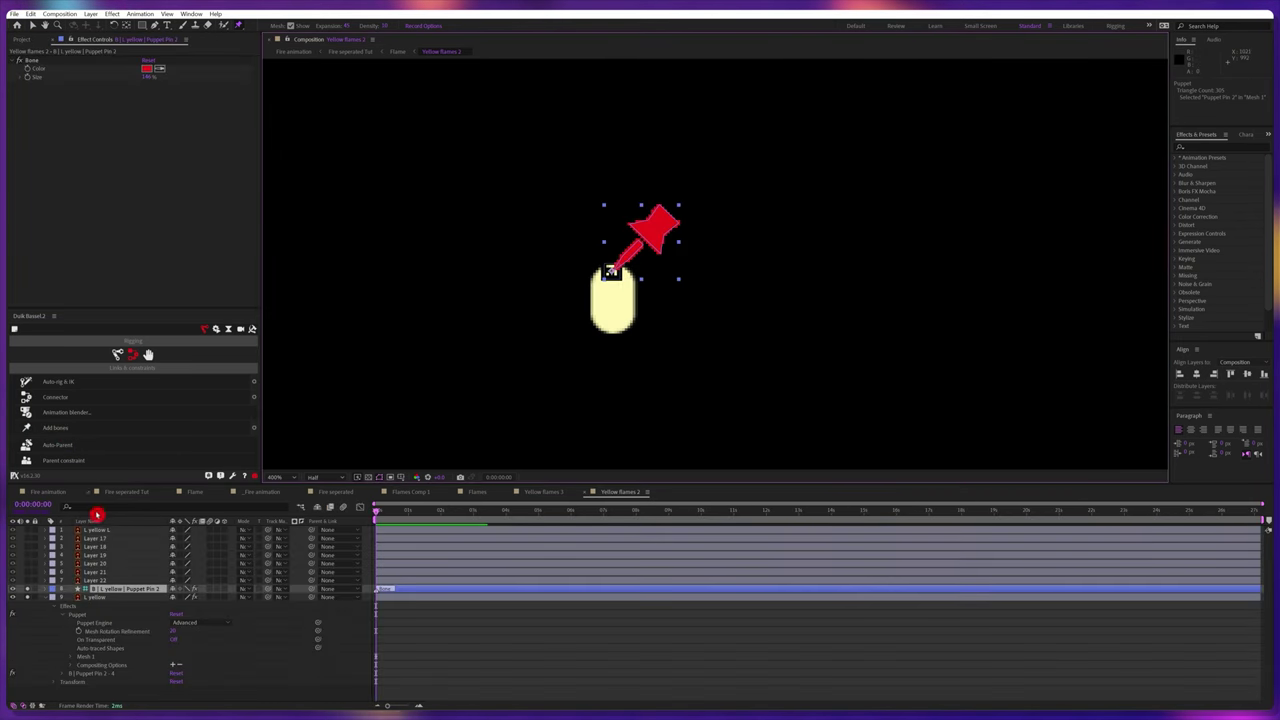
Rename the flame tip's bone layer to 1
click(98, 590)
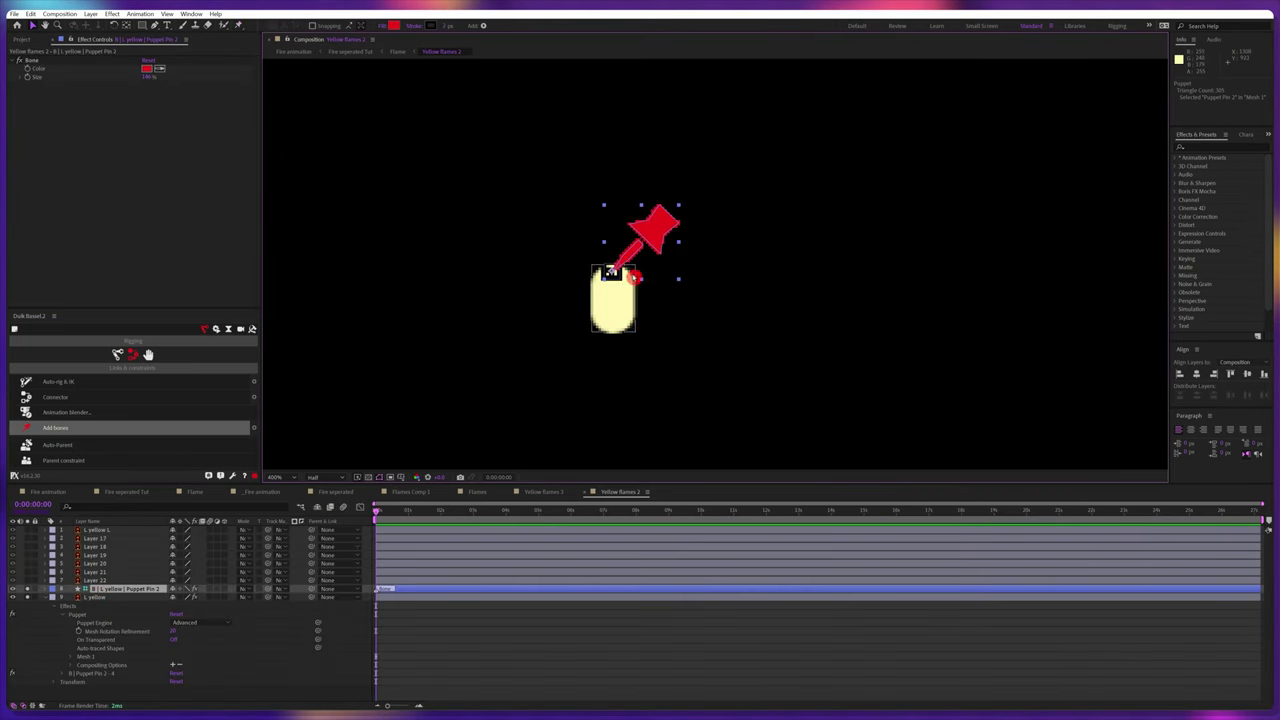
click(113, 590)
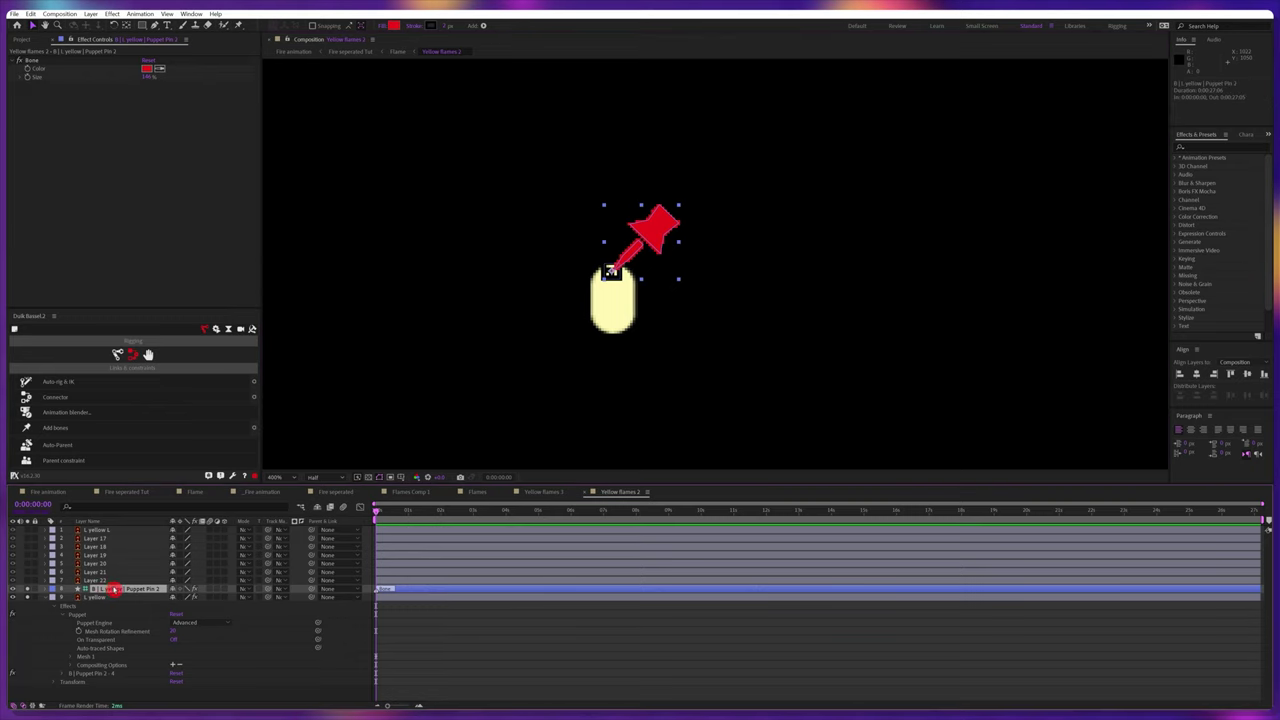
key(Return)
text(1)
key(Return)
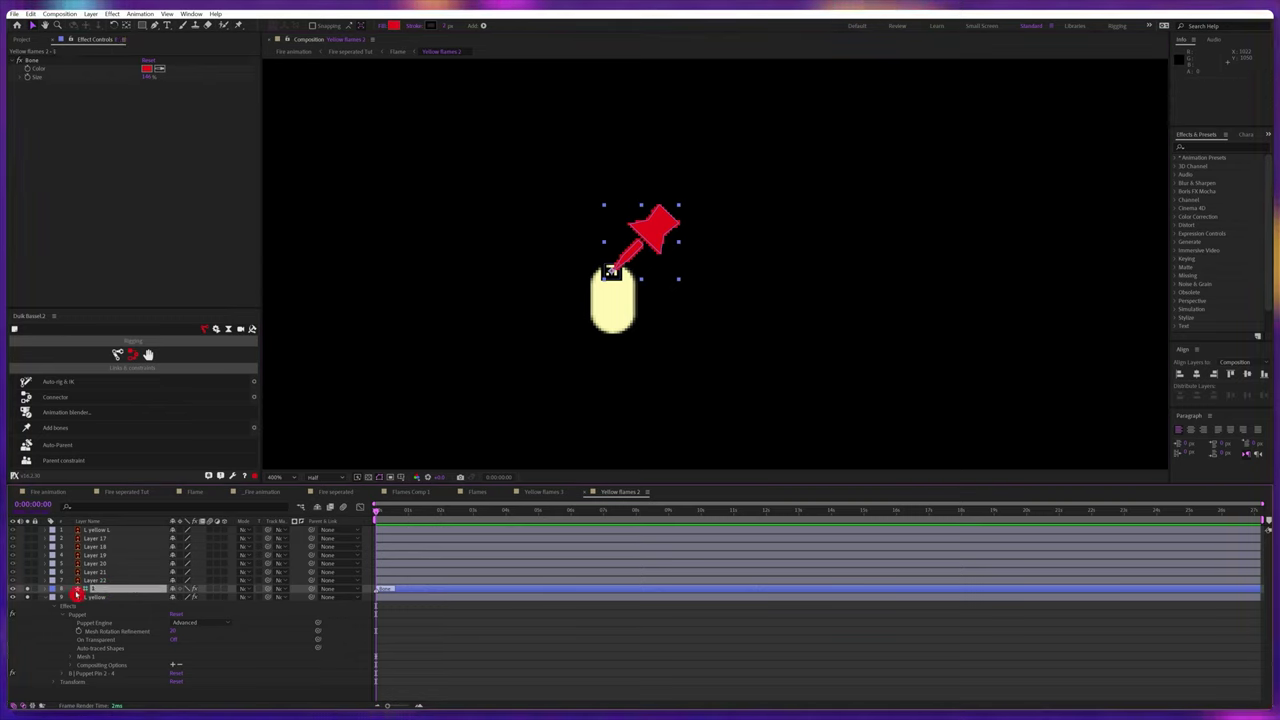
key(Return)
Separate the Position property of bone layer 1 into X and Y dimensions
key(p)
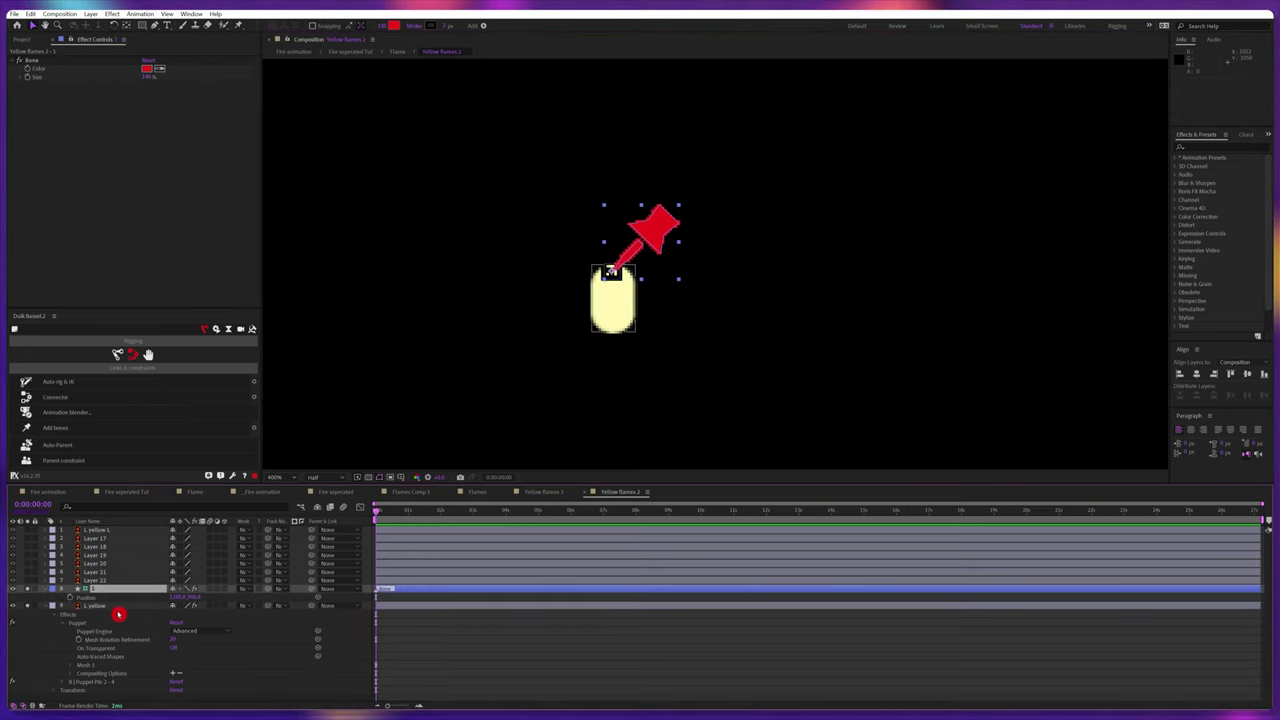
right_click(88, 598)
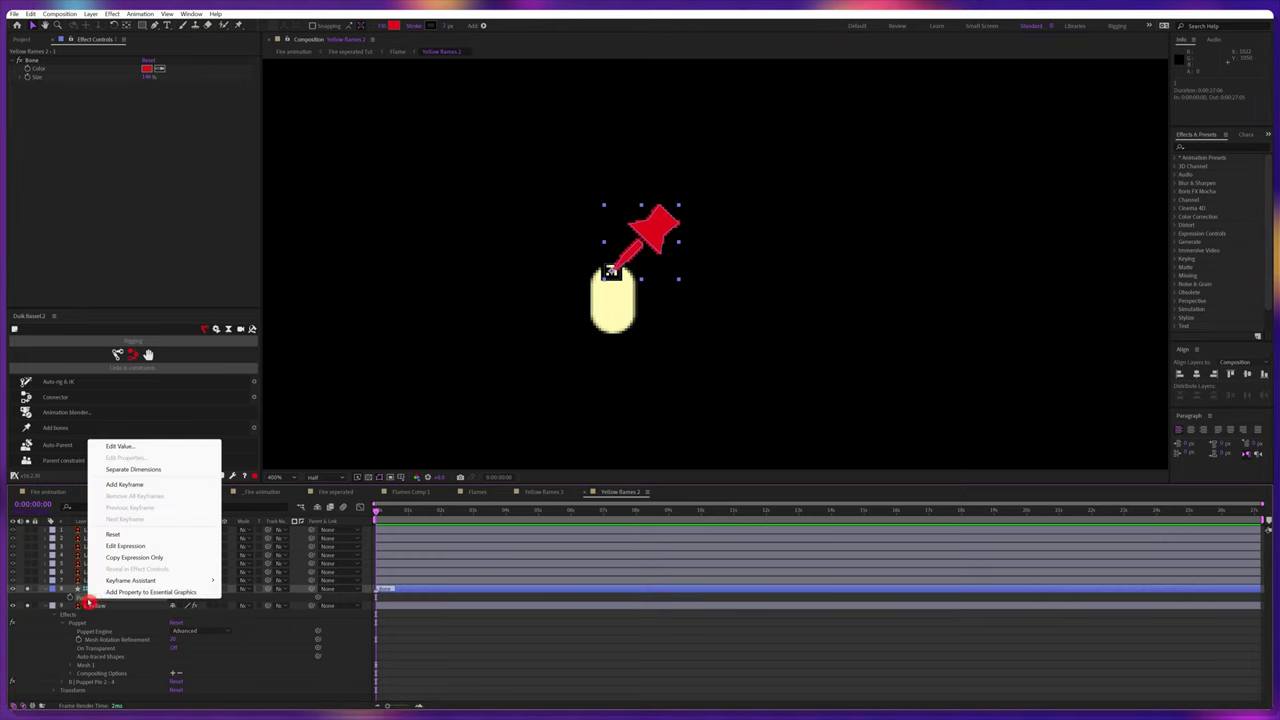
click(133, 469)
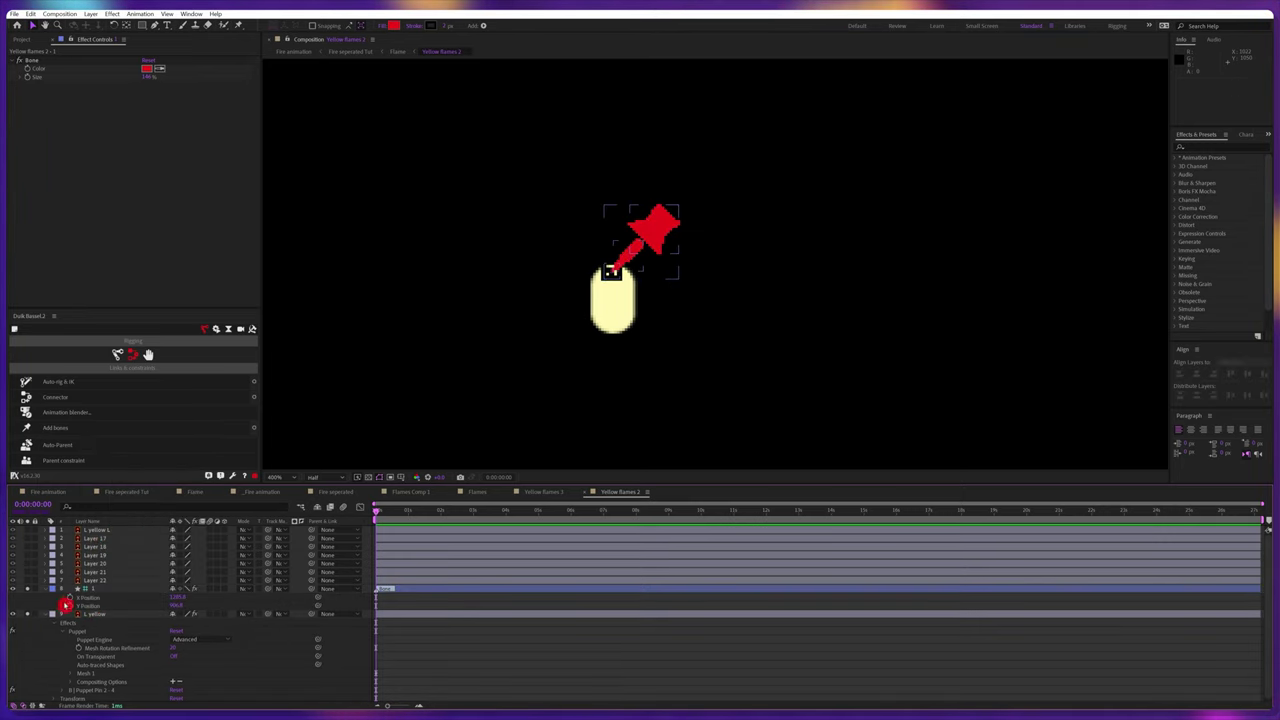
Try stretching the flame upward by changing bone 1's Y Position, and undo the change
drag(177, 606, 172, 606)
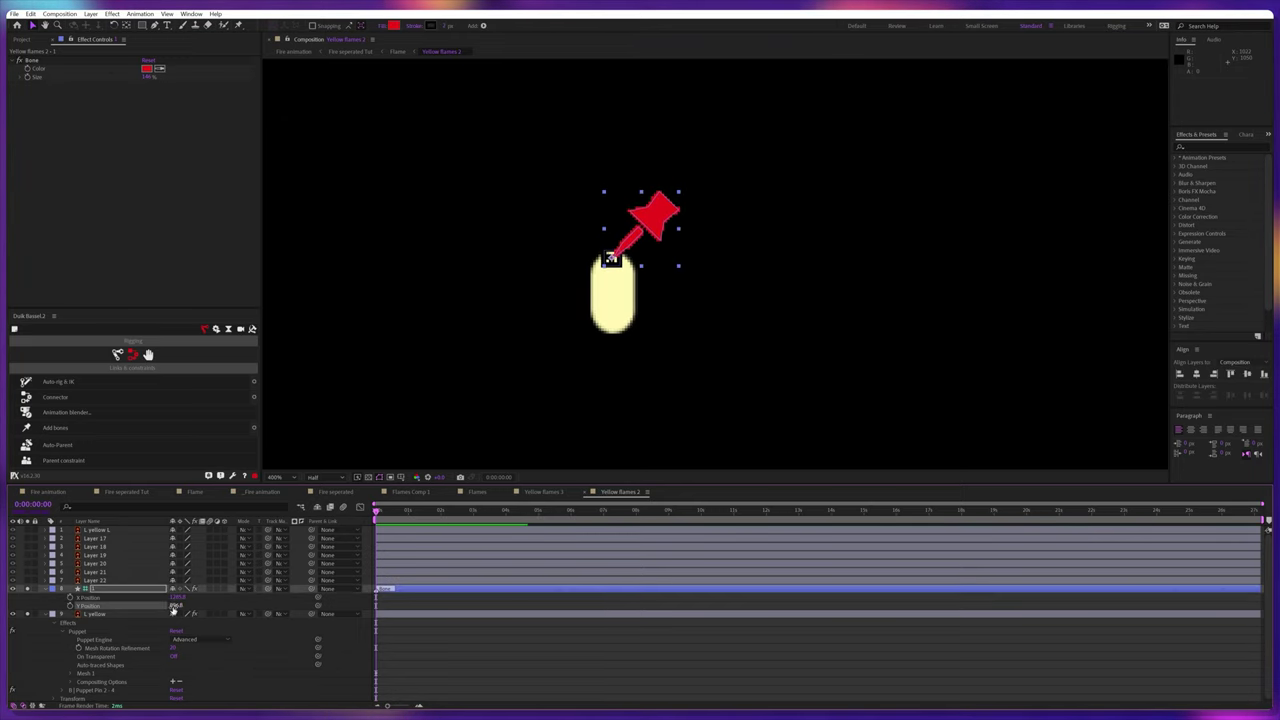
key(ctrl+z)
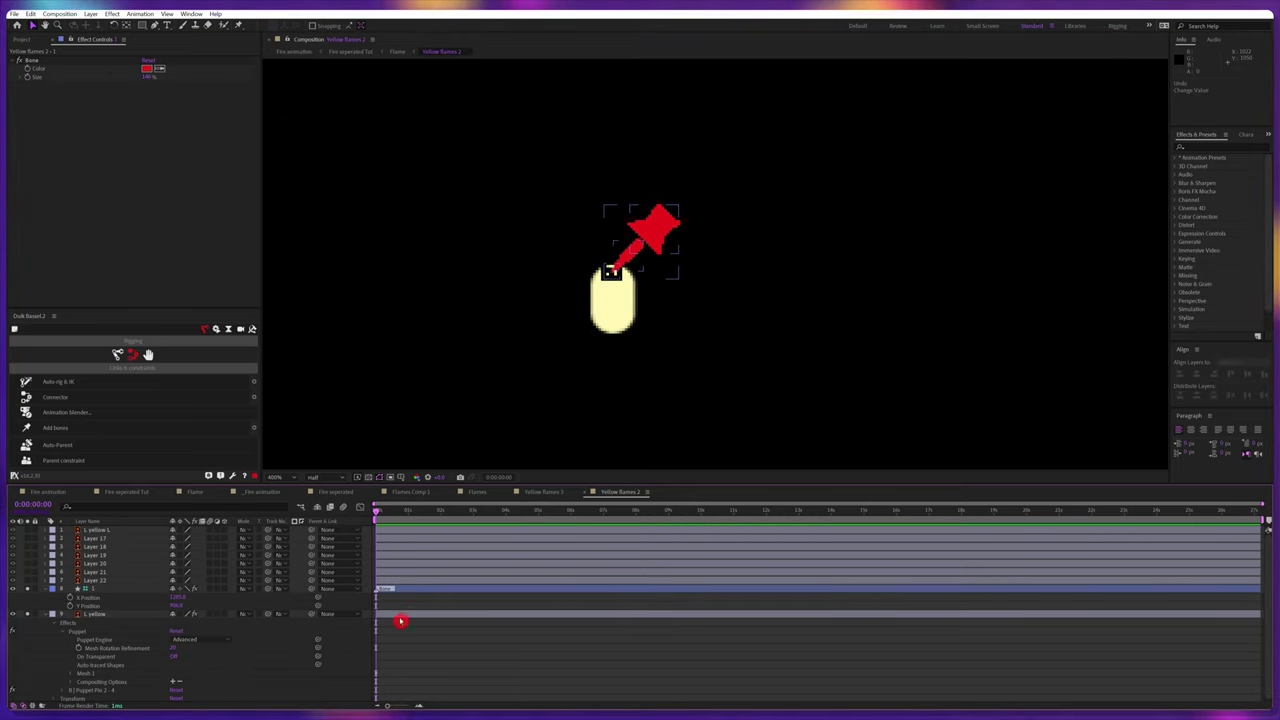
Add the expression wiggle(20,15) to the Y Position of bone layer 1
click(99, 616)
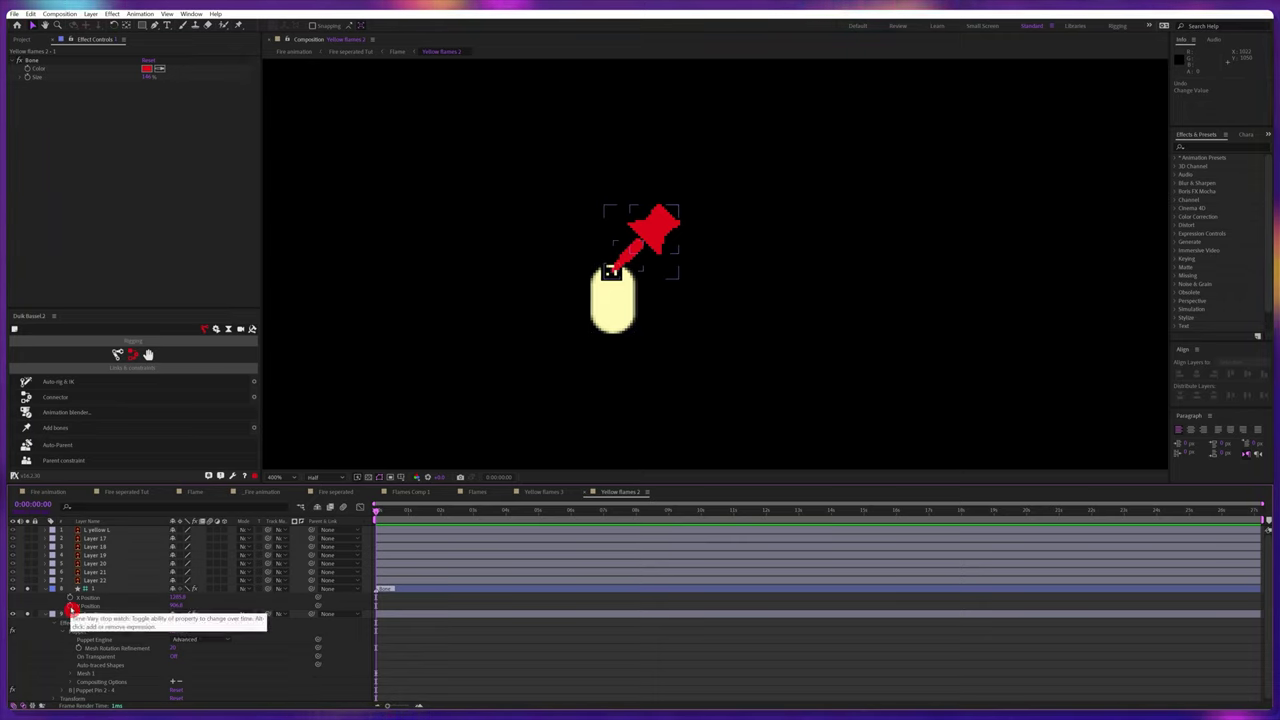
alt+click(71, 610)
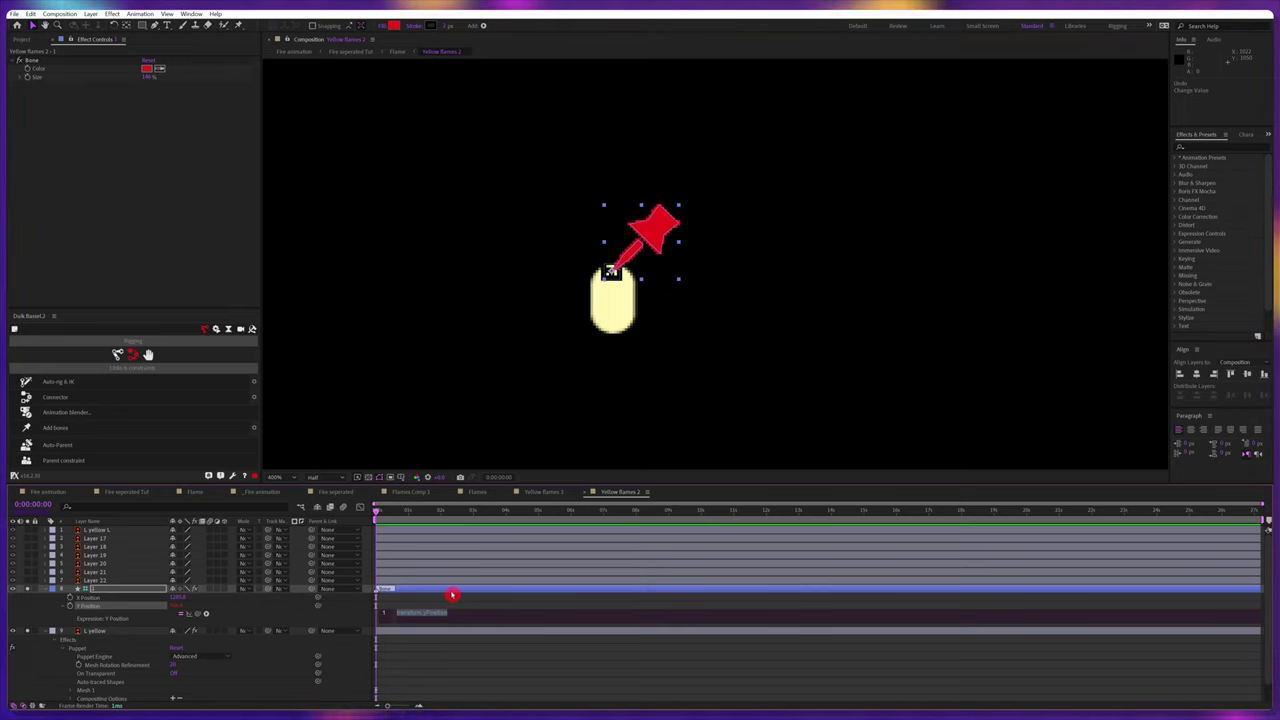
text(wiggle()
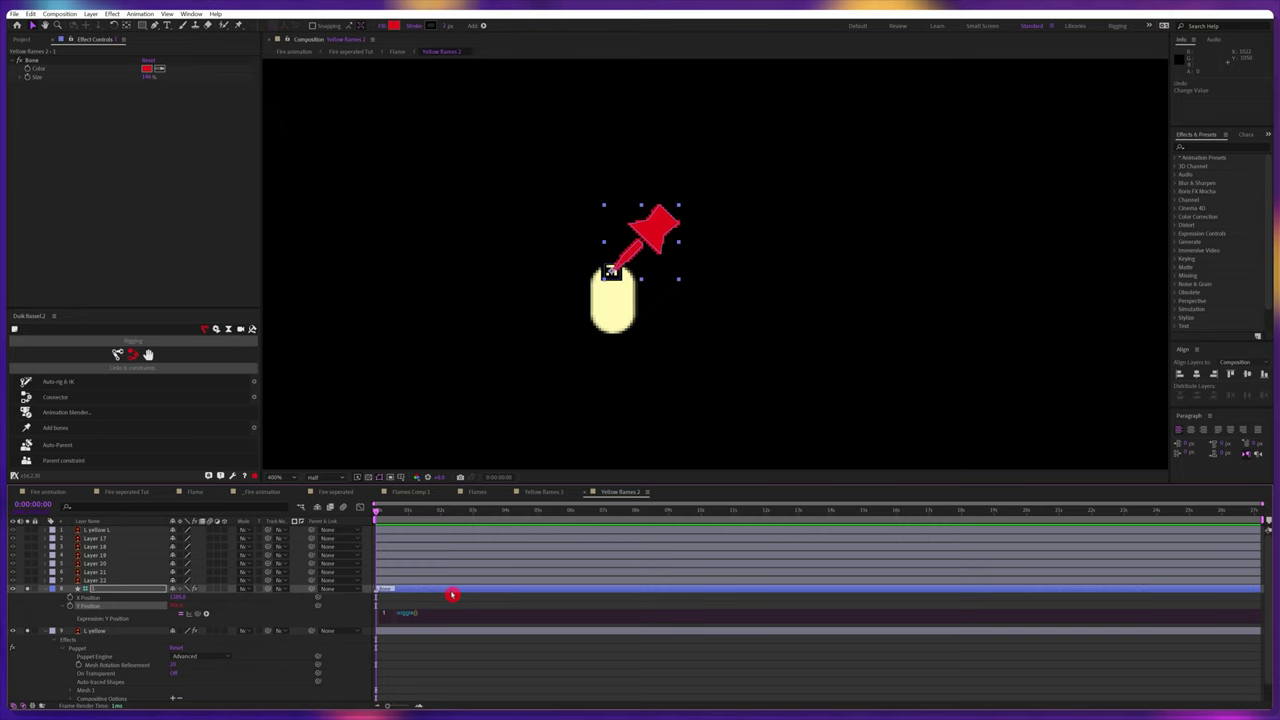
text(20,15)
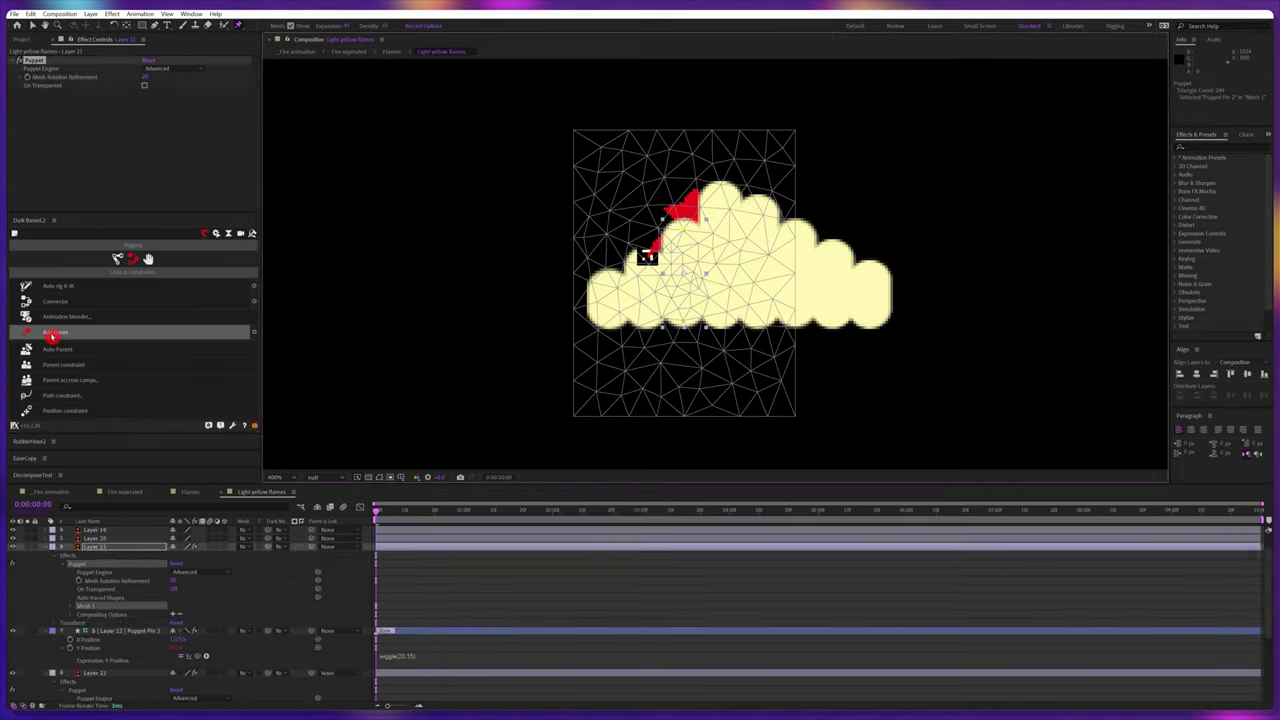
Separate the Position of the L yellow L flame's tip bone into X and Y dimensions
click(71, 569)
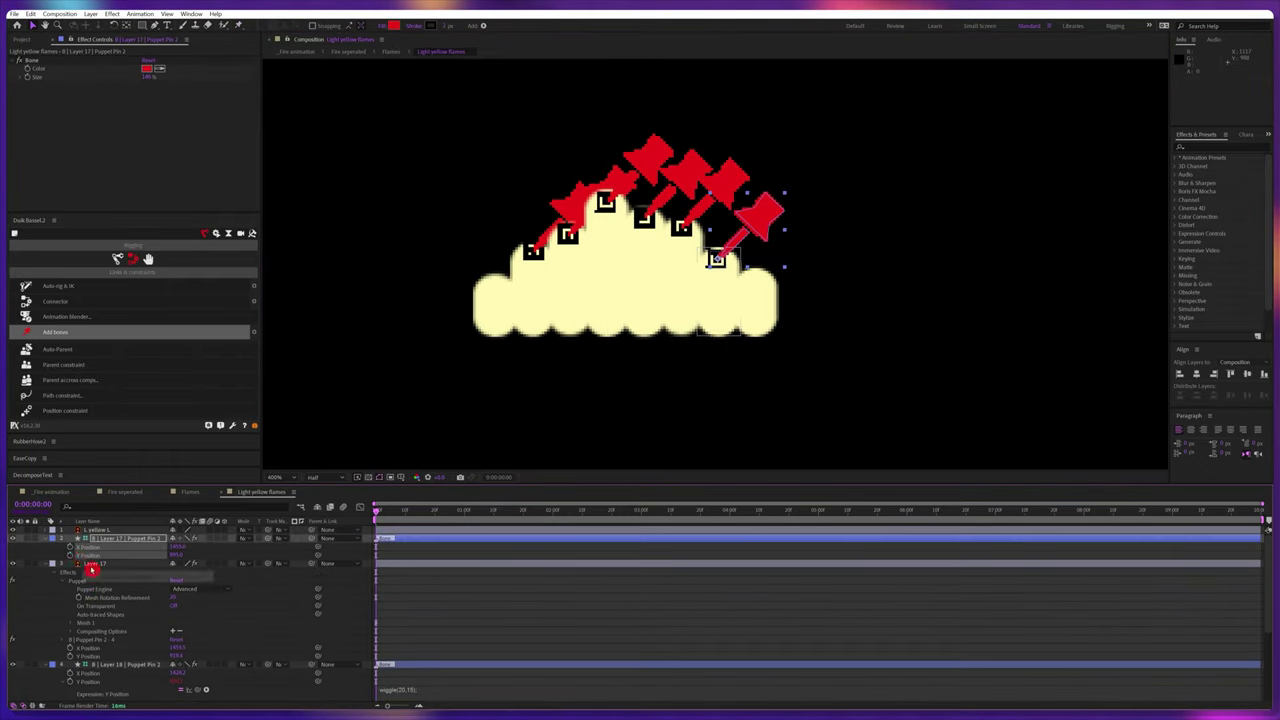
right_click(101, 542)
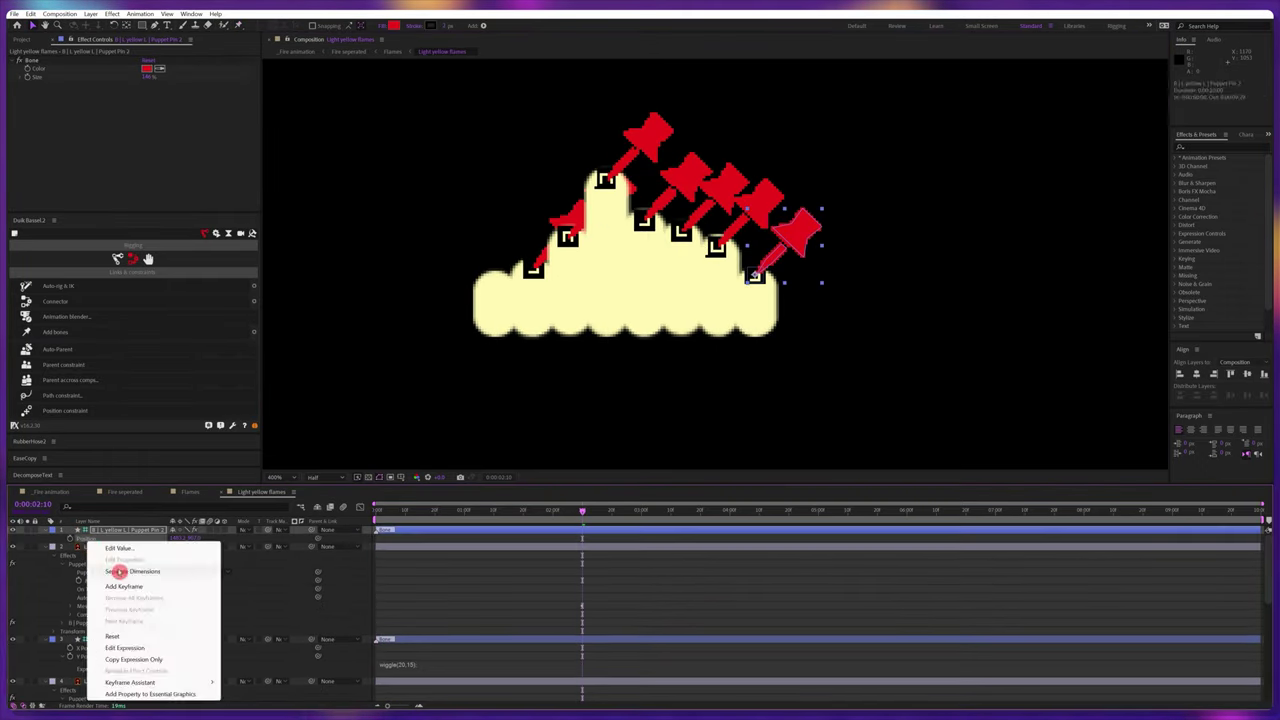
click(118, 571)
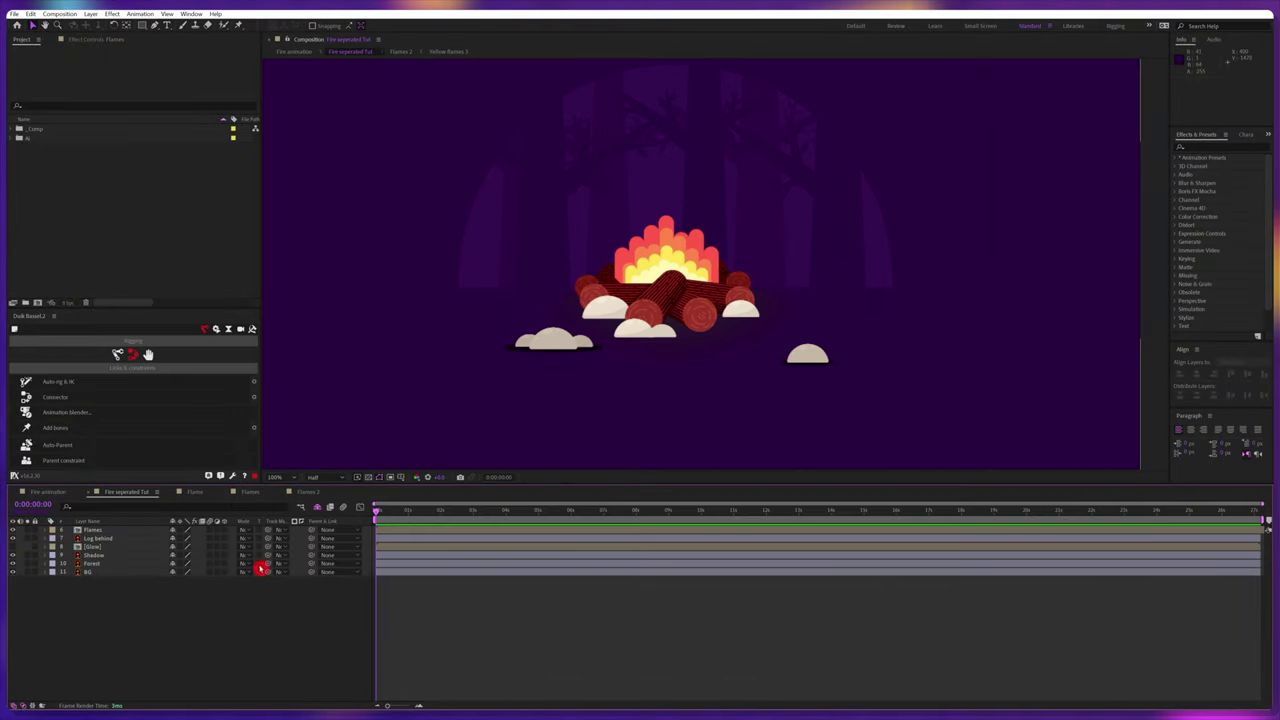
Find the Drop Shadow effect and apply it to the Flames layer in the Fire seperated Tut composition
click(100, 531)
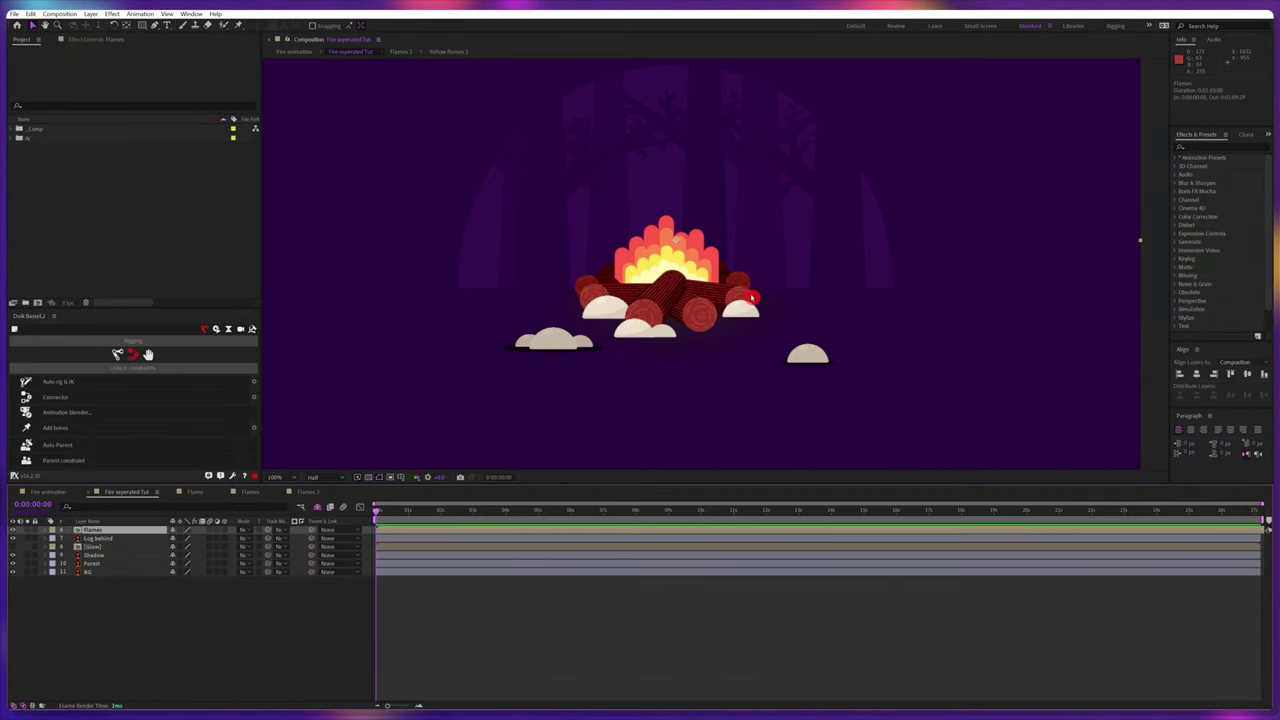
click(86, 548)
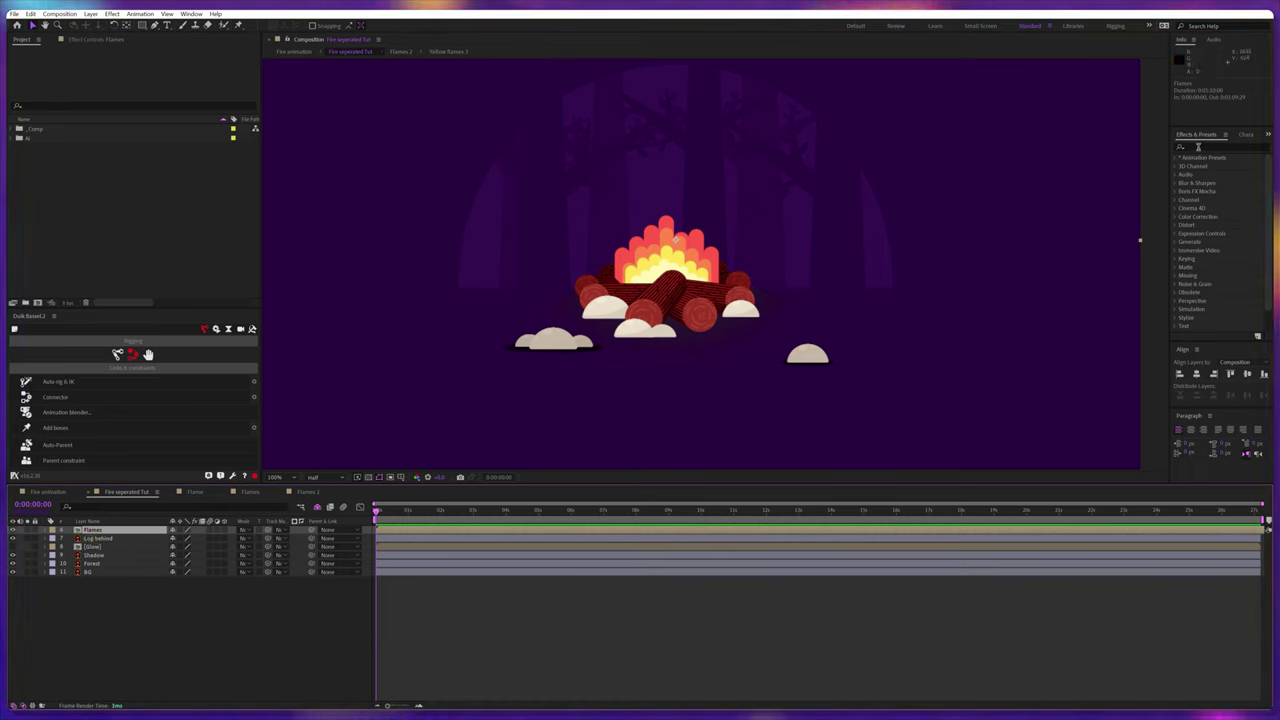
click(1194, 147)
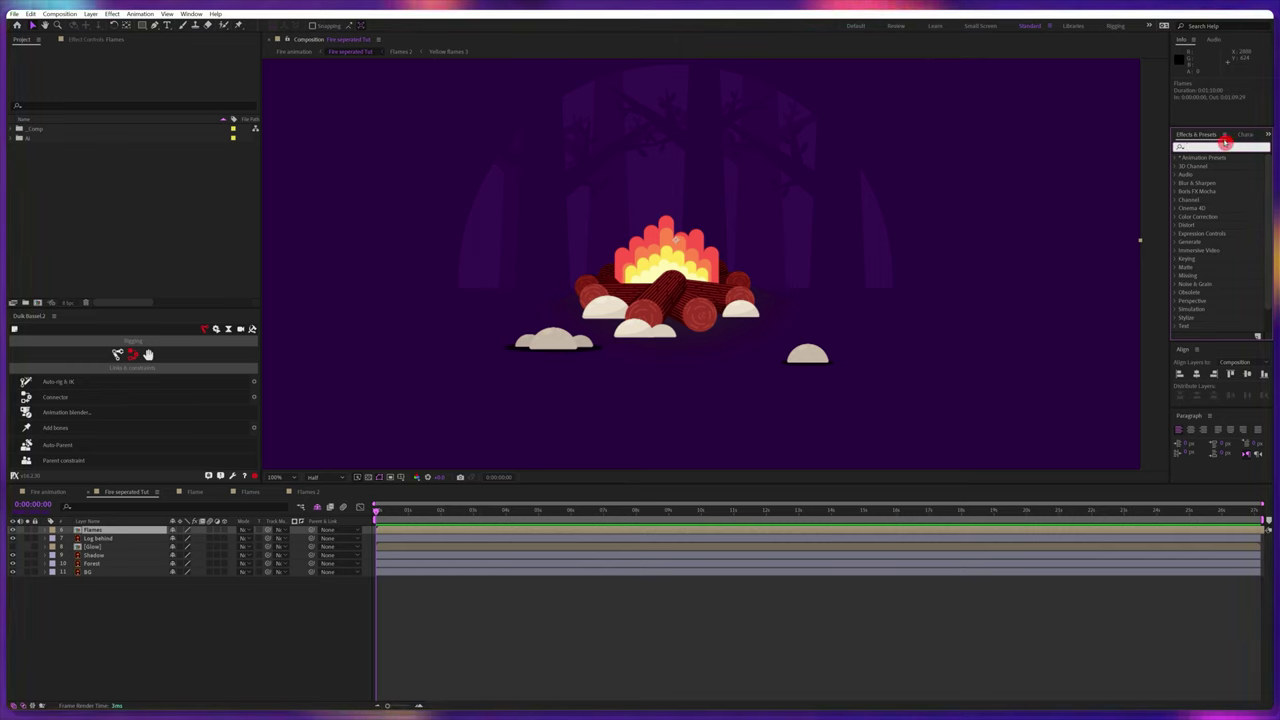
text(drop)
drag(1214, 286, 1005, 260)
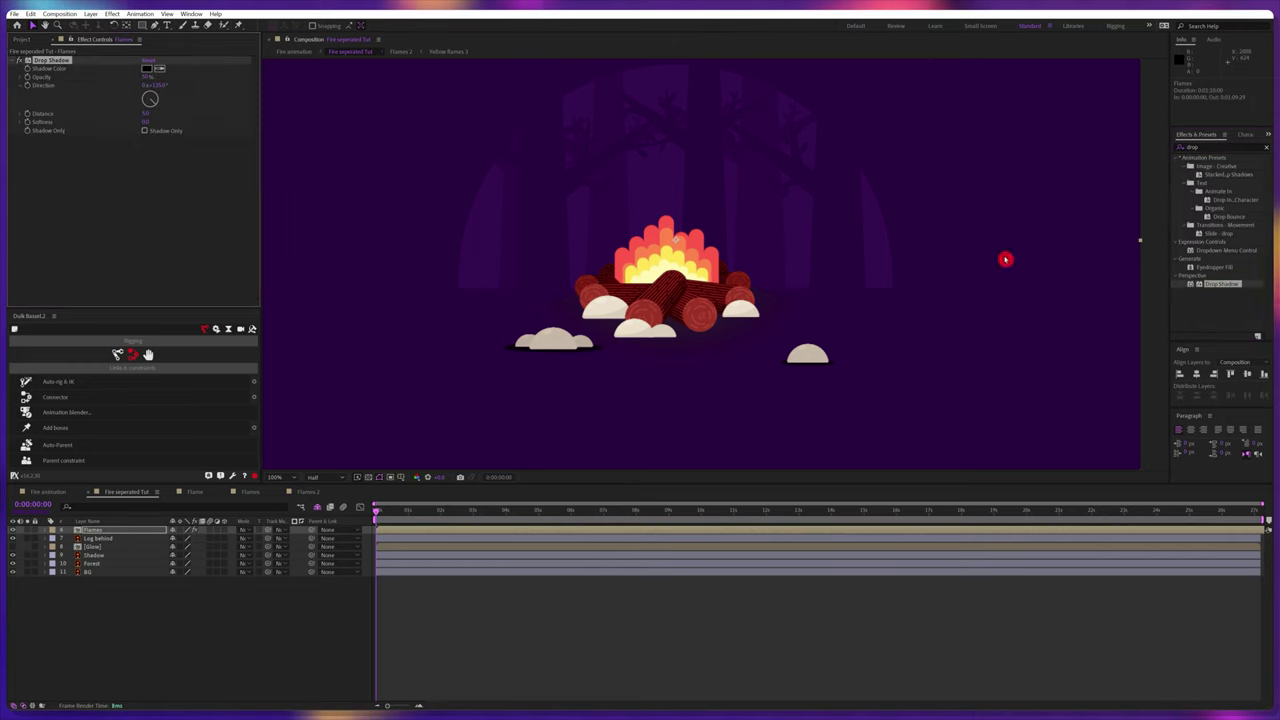
Set the flames' drop shadow color to a light yellow sampled from the inner flame
click(149, 72)
click(668, 262)
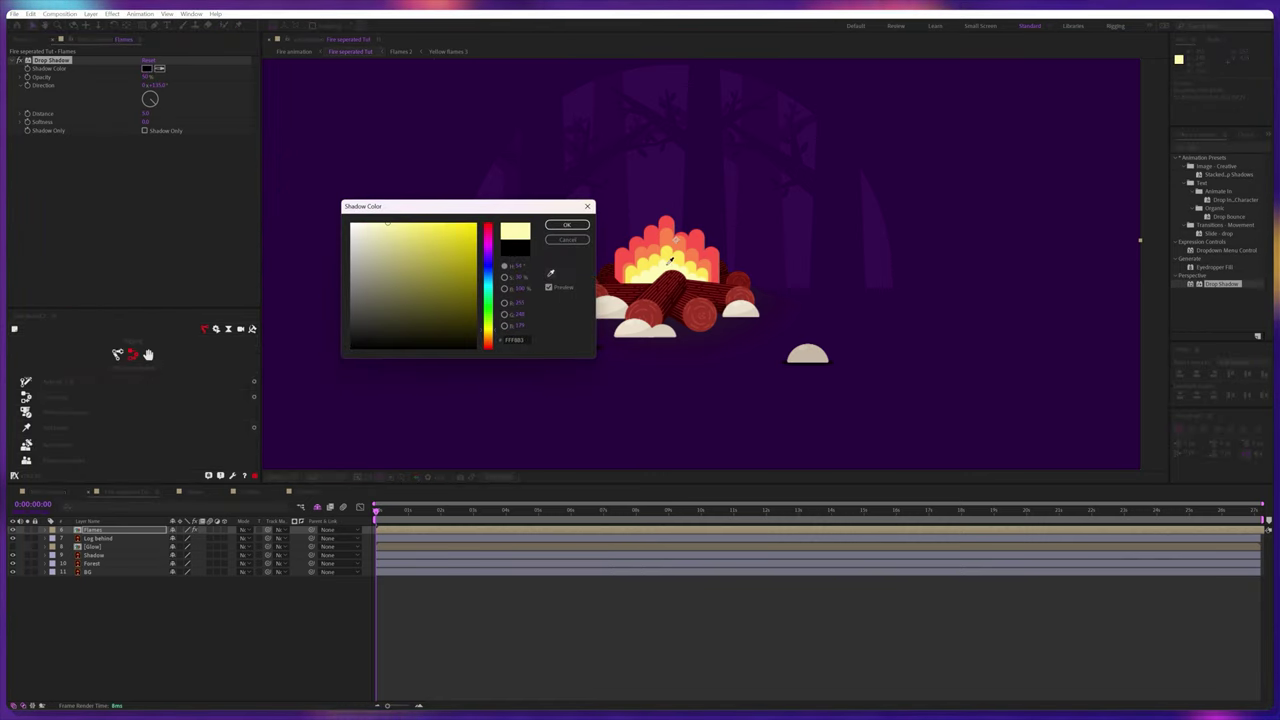
mouse_move(361, 247)
mouse_down()
mouse_move(373, 218)
mouse_move(390, 224)
mouse_up()
click(566, 225)
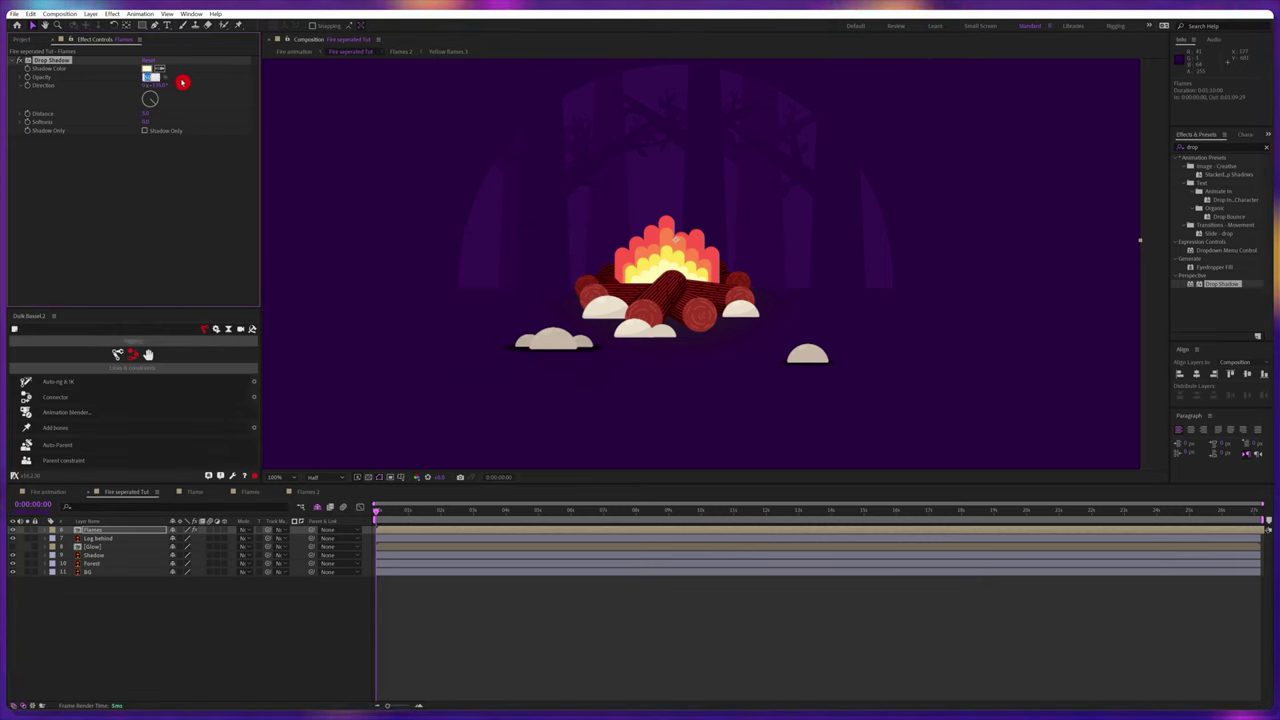
Set the flames' drop shadow direction to 0° and distance to 0, and raise its softness to a wide spread
key(Return)
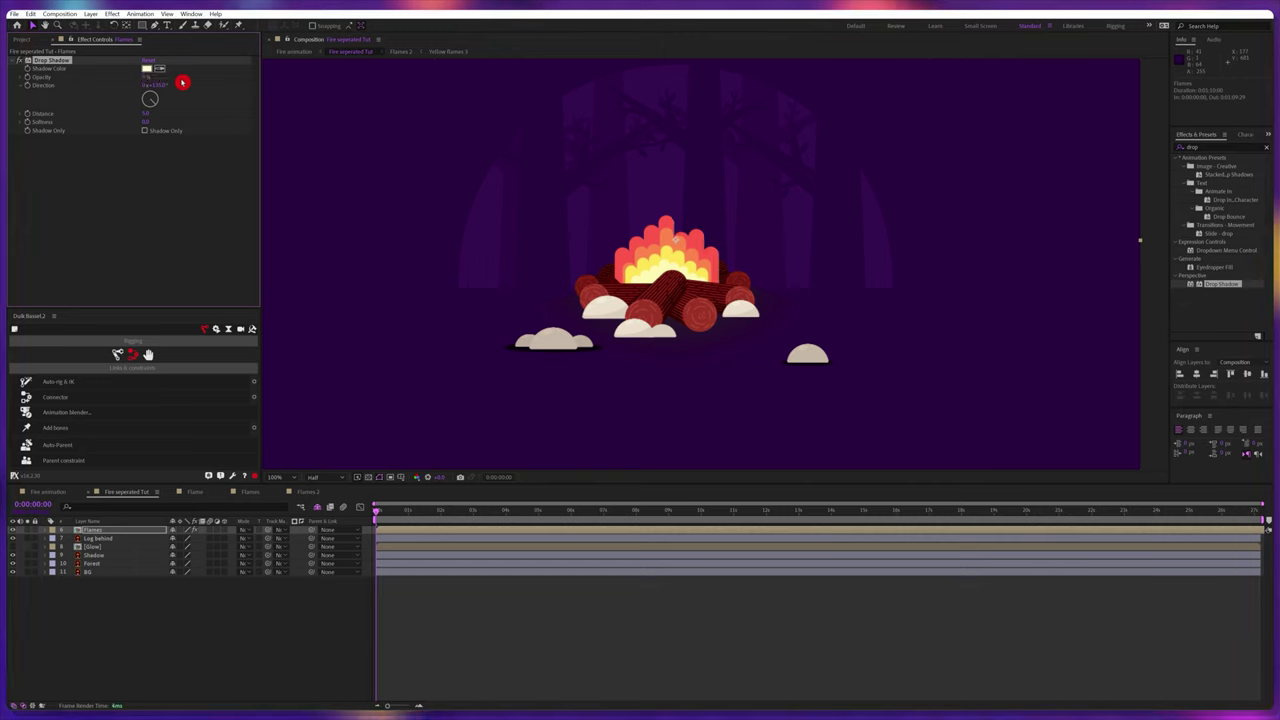
click(162, 86)
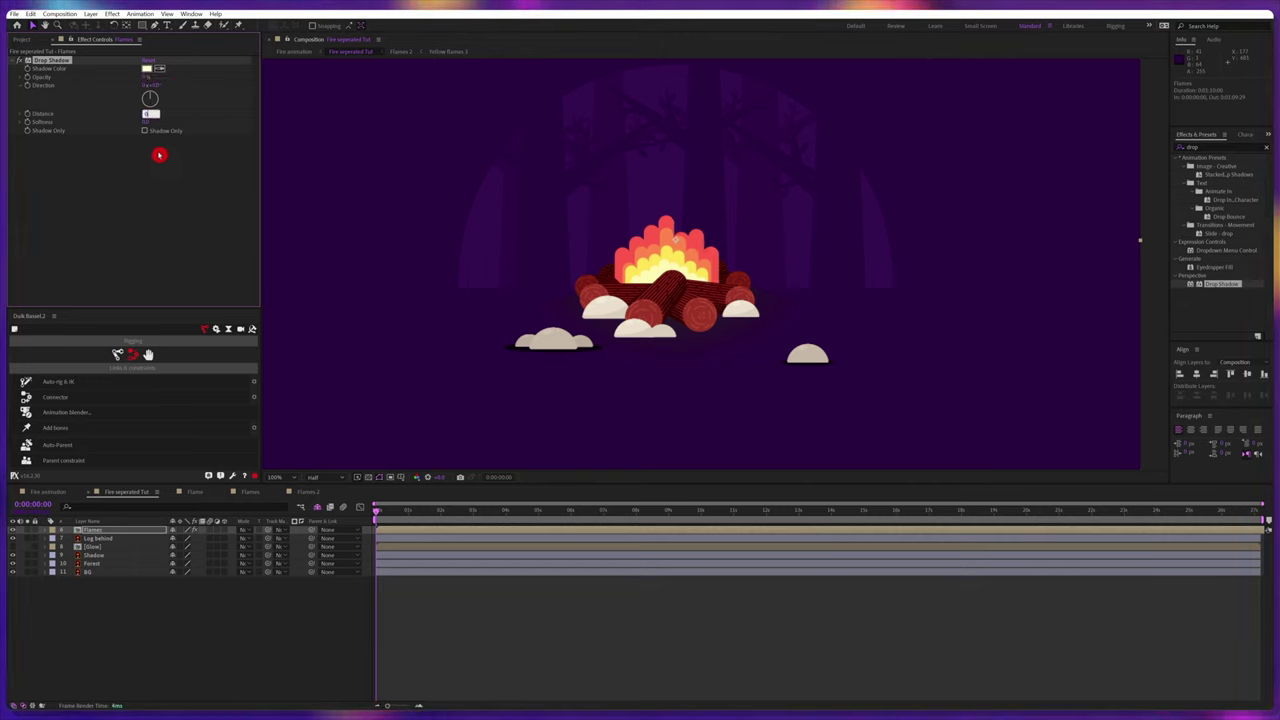
click(160, 145)
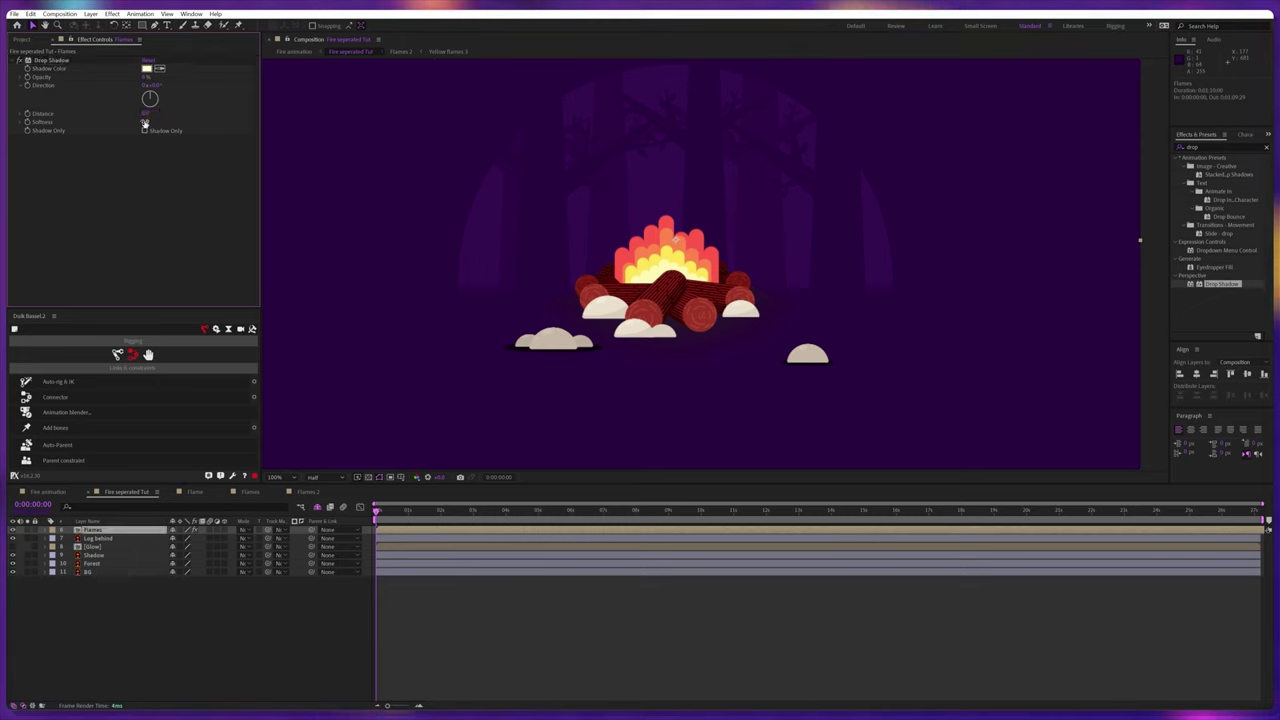
click(147, 121)
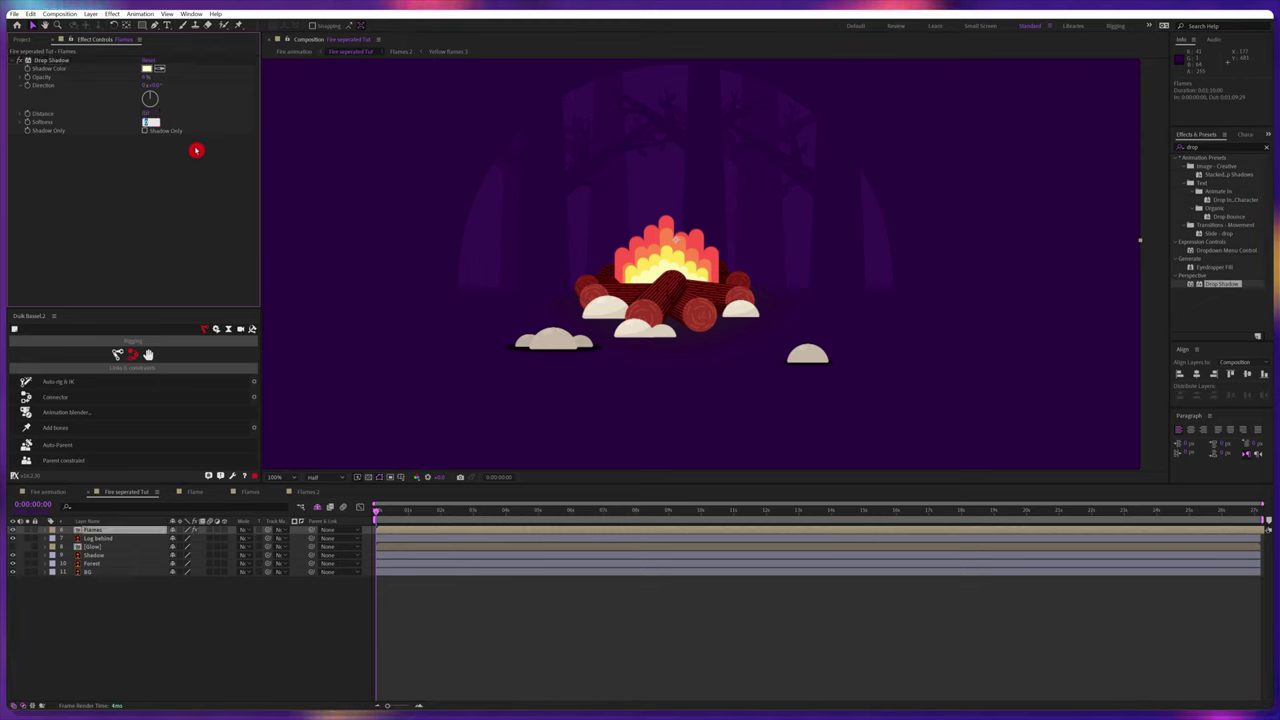
click(196, 150)
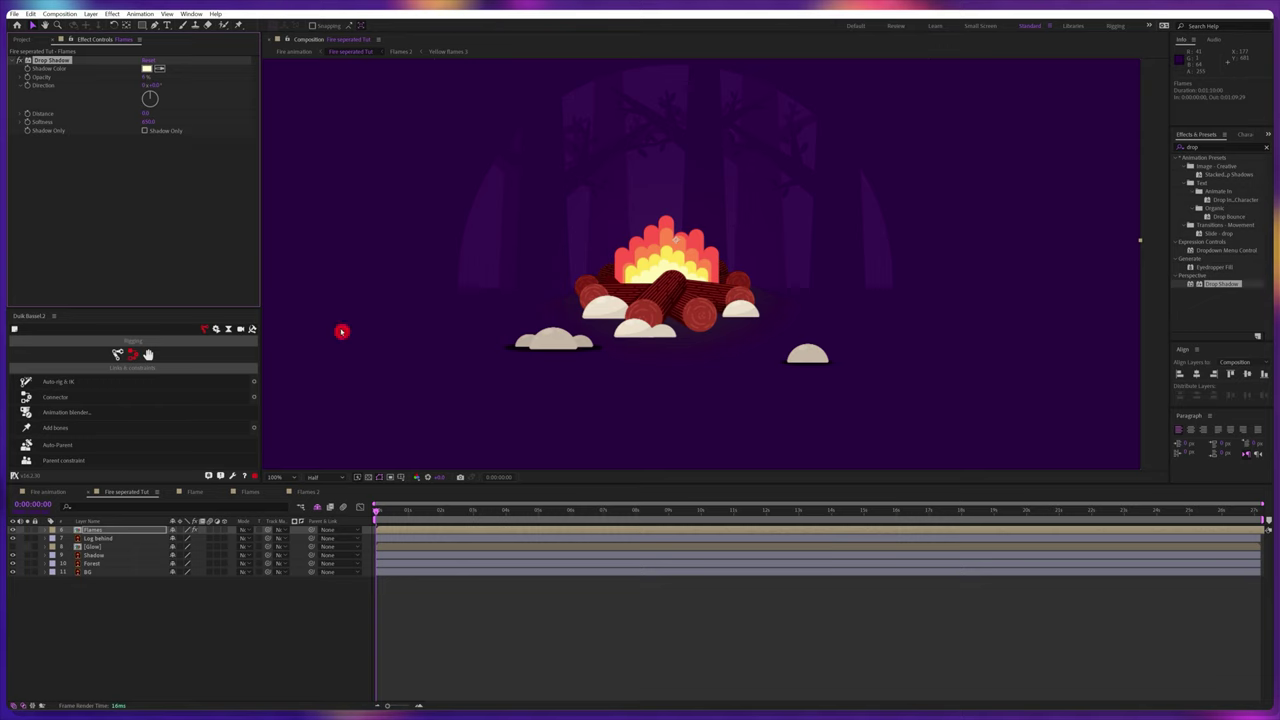
click(420, 603)
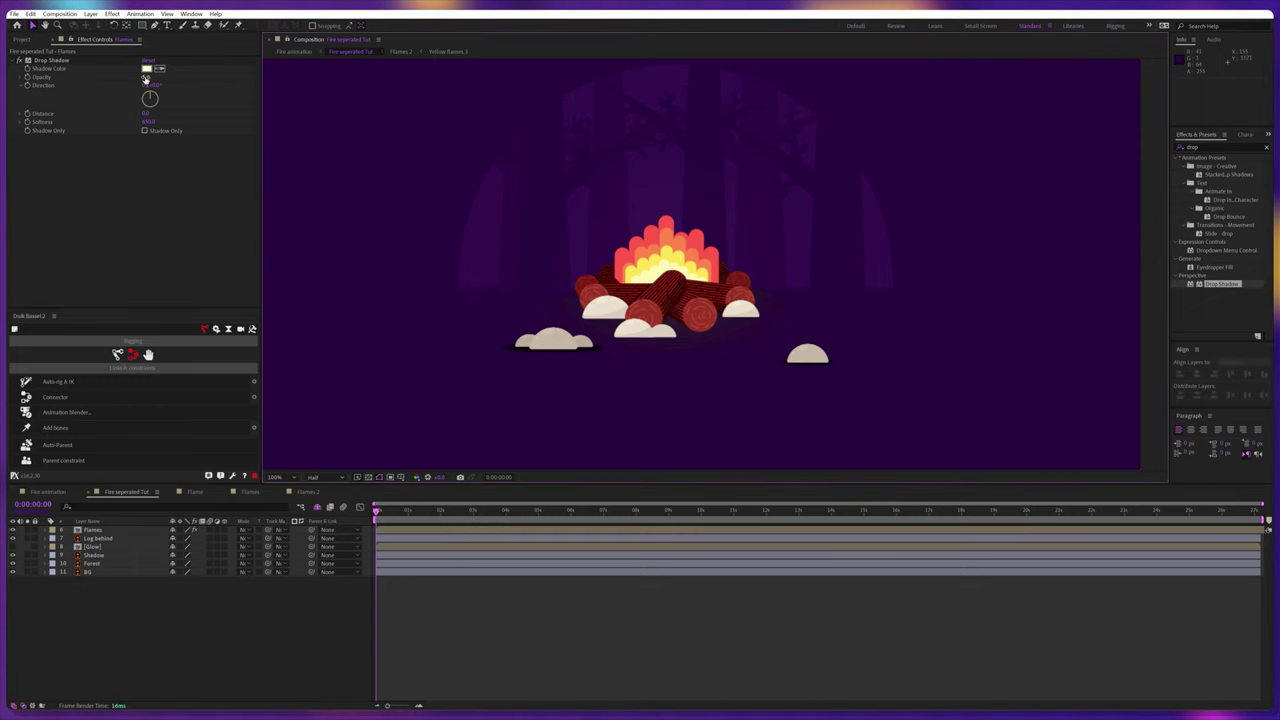
Set the flames' drop shadow opacity to 10%
drag(146, 78, 208, 81)
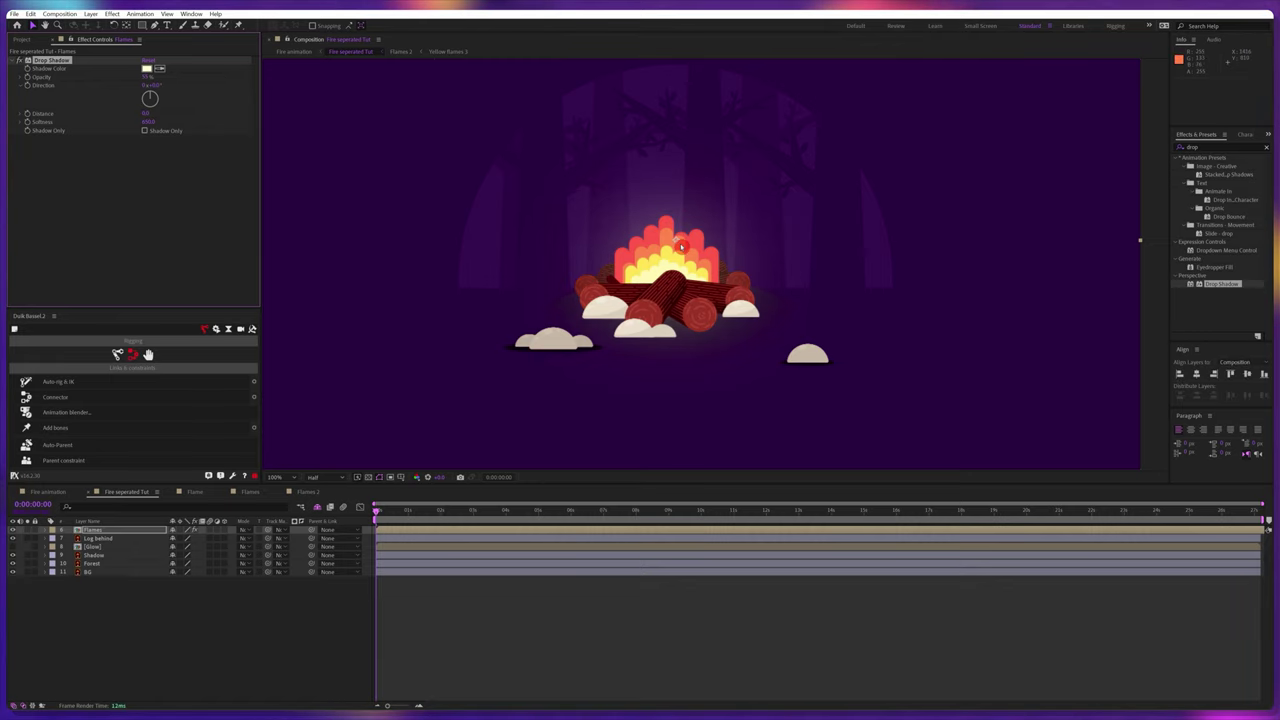
click(757, 228)
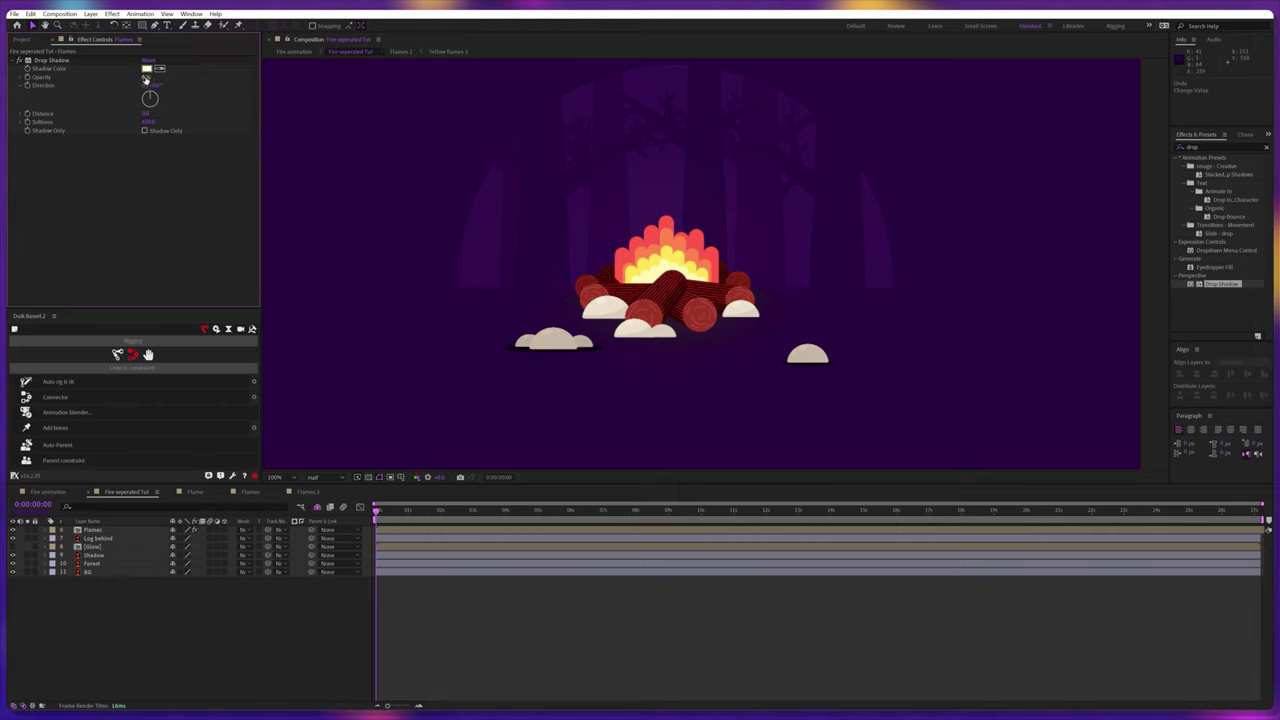
text(10)
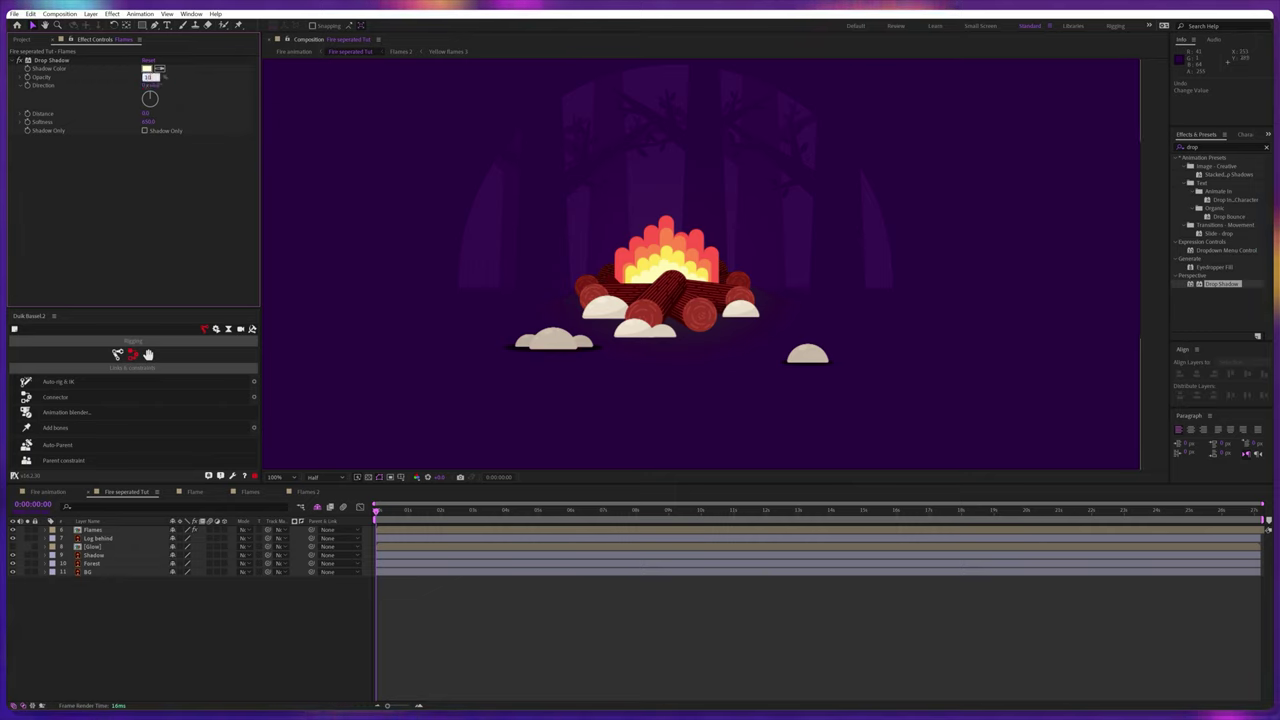
key(Return)
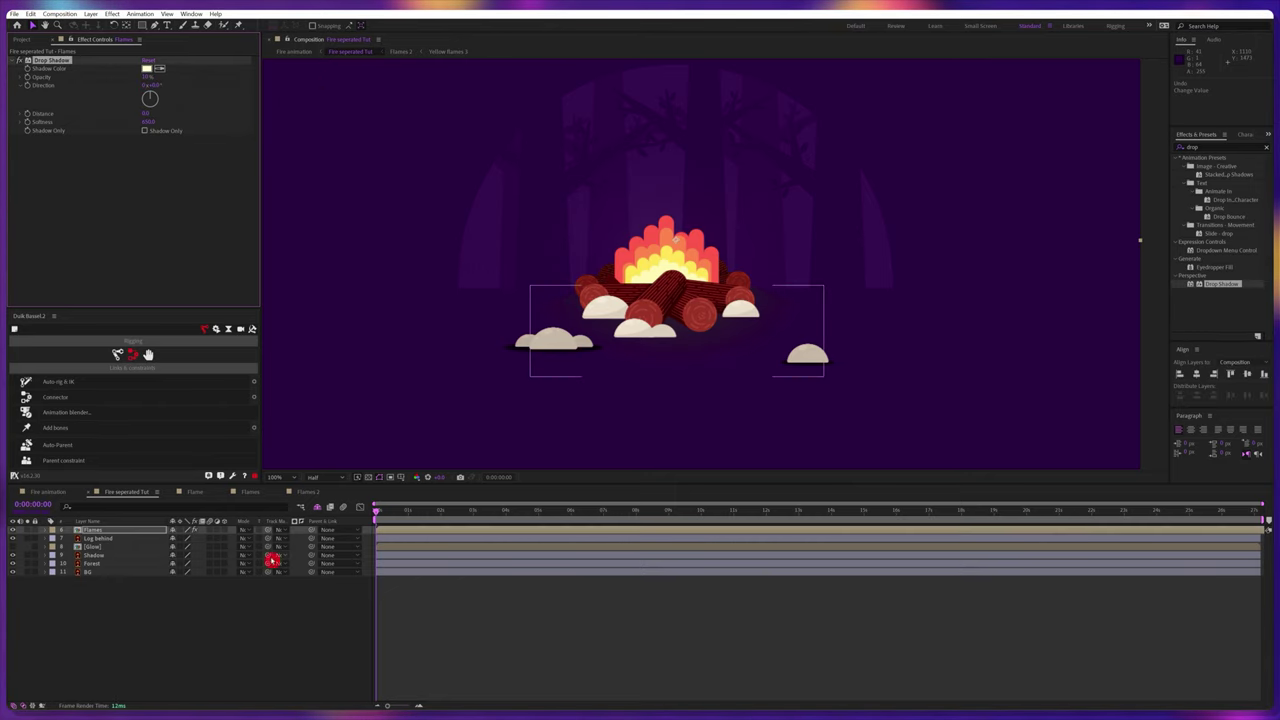
Find the Glow effect and apply it to the Flames layer
click(117, 531)
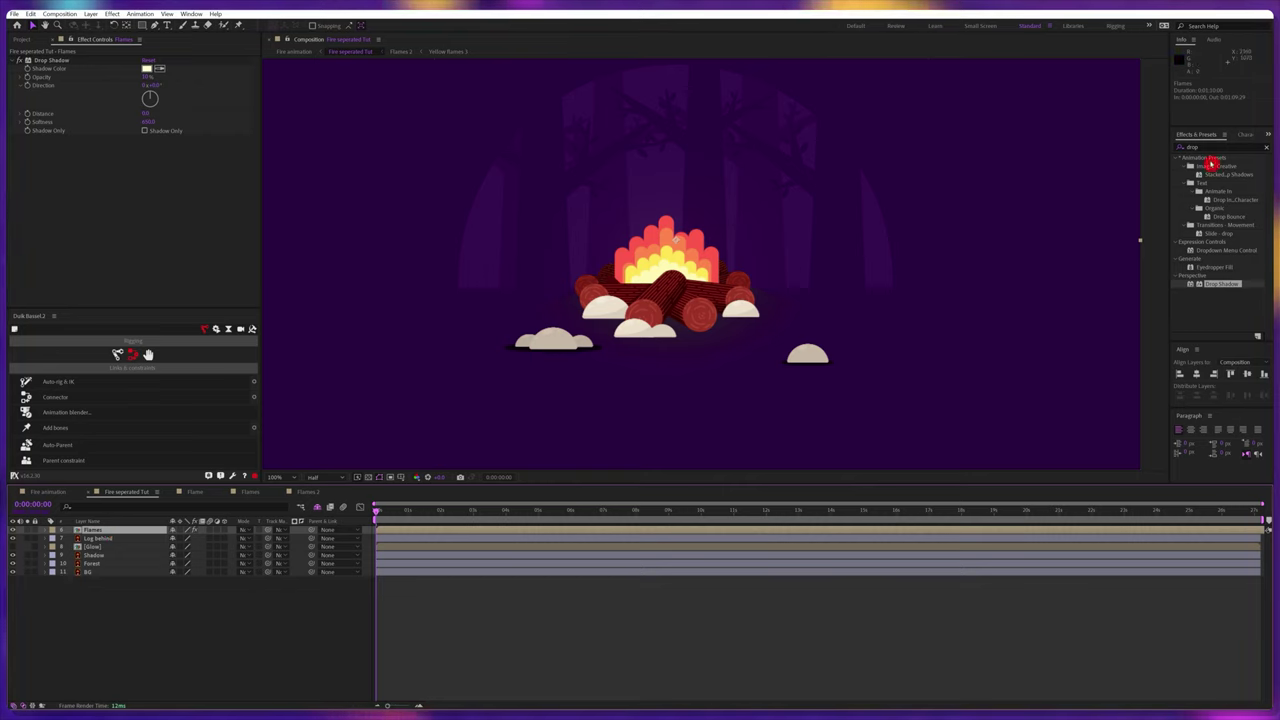
drag(1208, 148, 1154, 150)
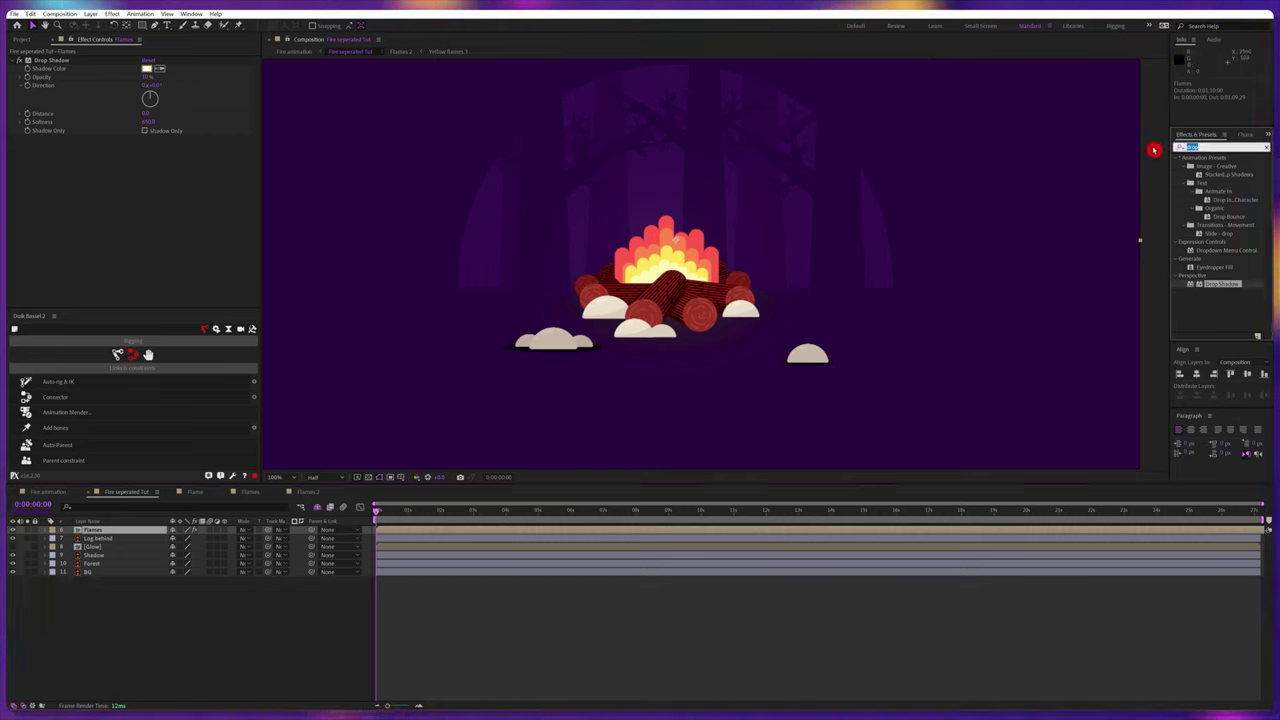
text(glow)
drag(1212, 208, 722, 217)
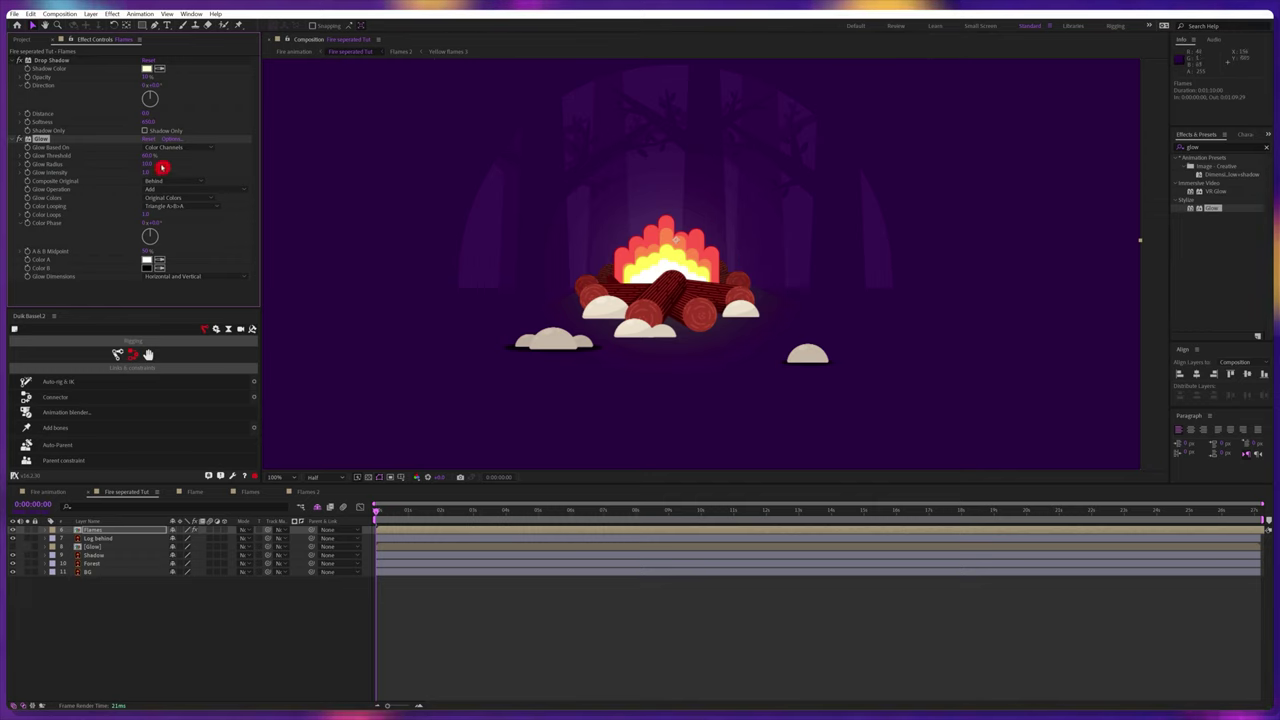
Set the flames' Glow radius to 160
click(147, 157)
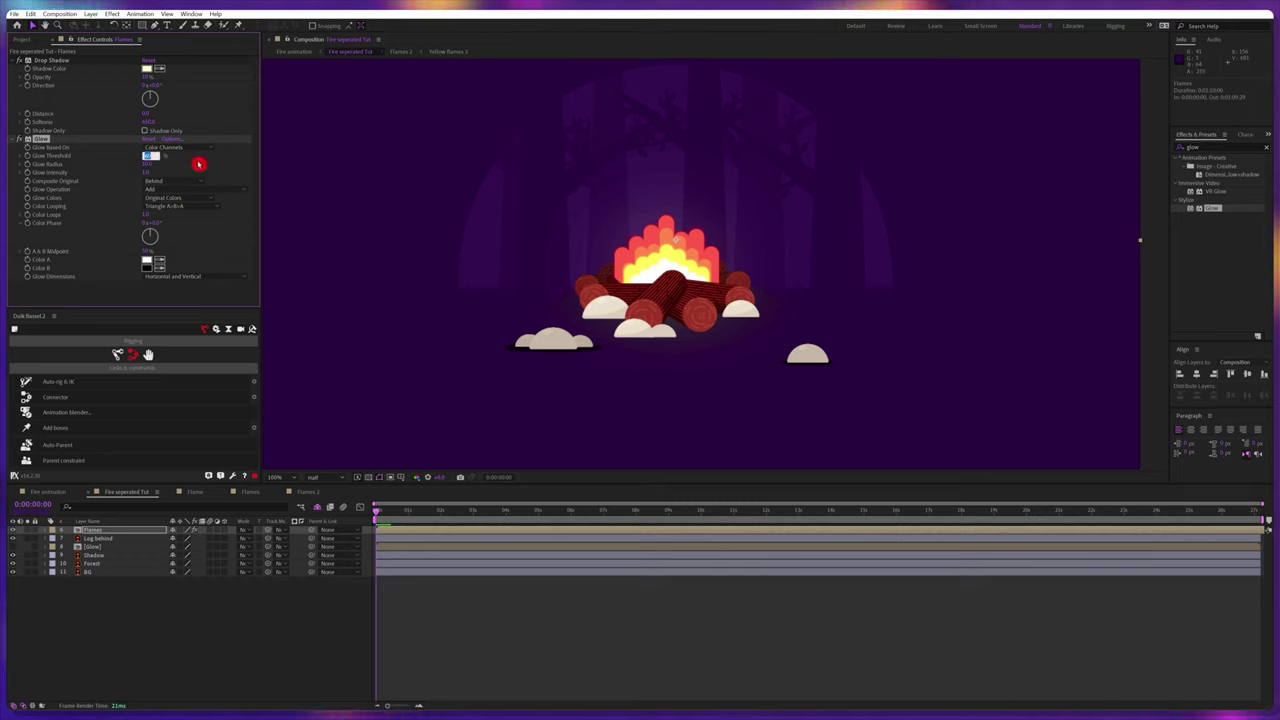
key(Return)
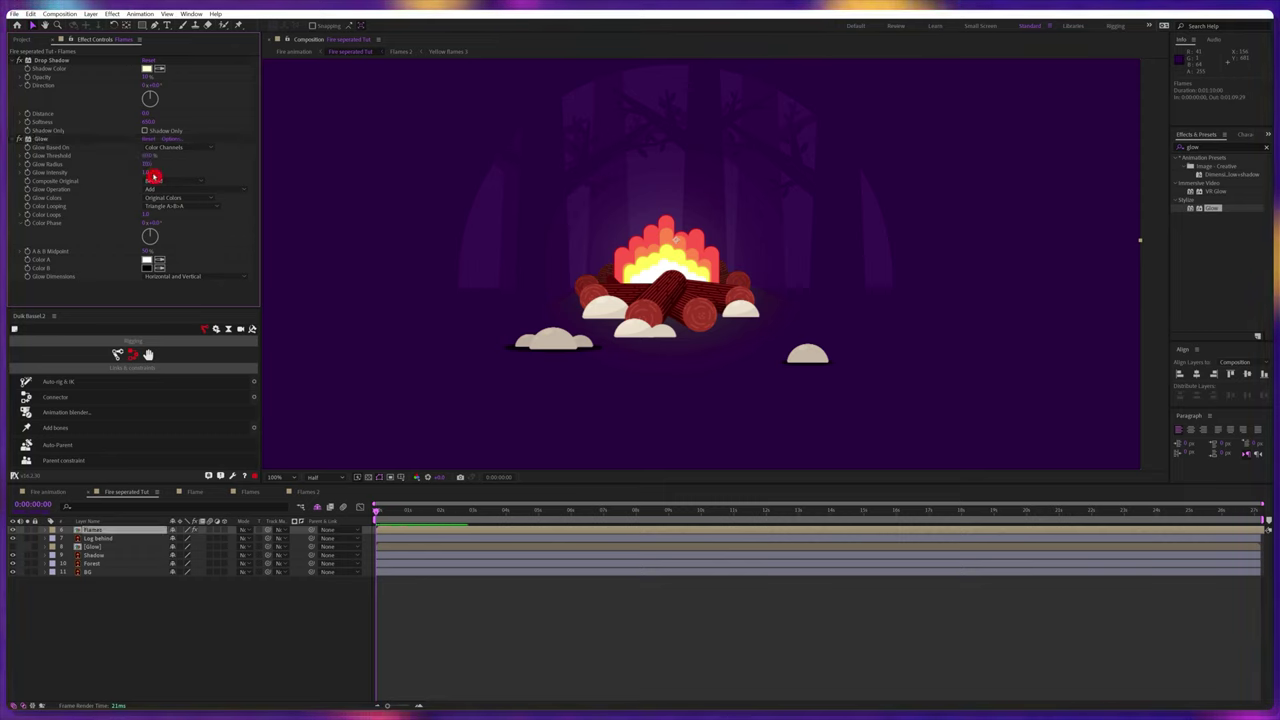
click(148, 165)
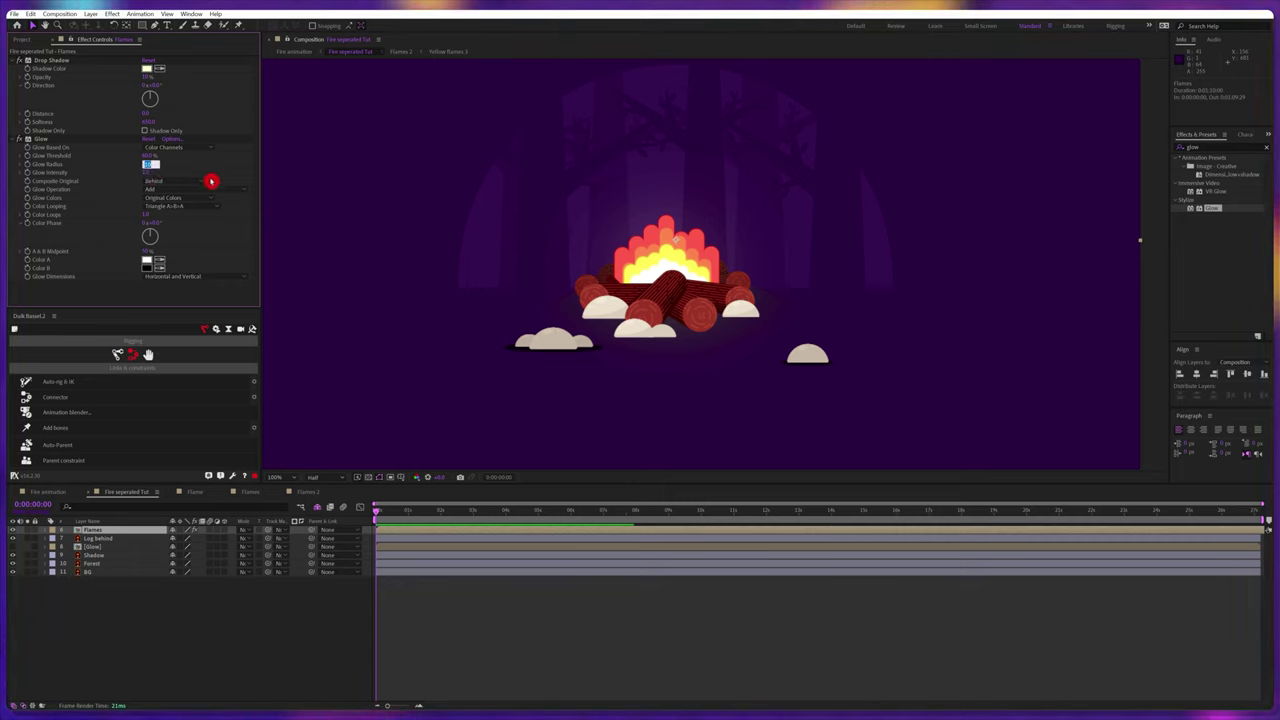
text(160)
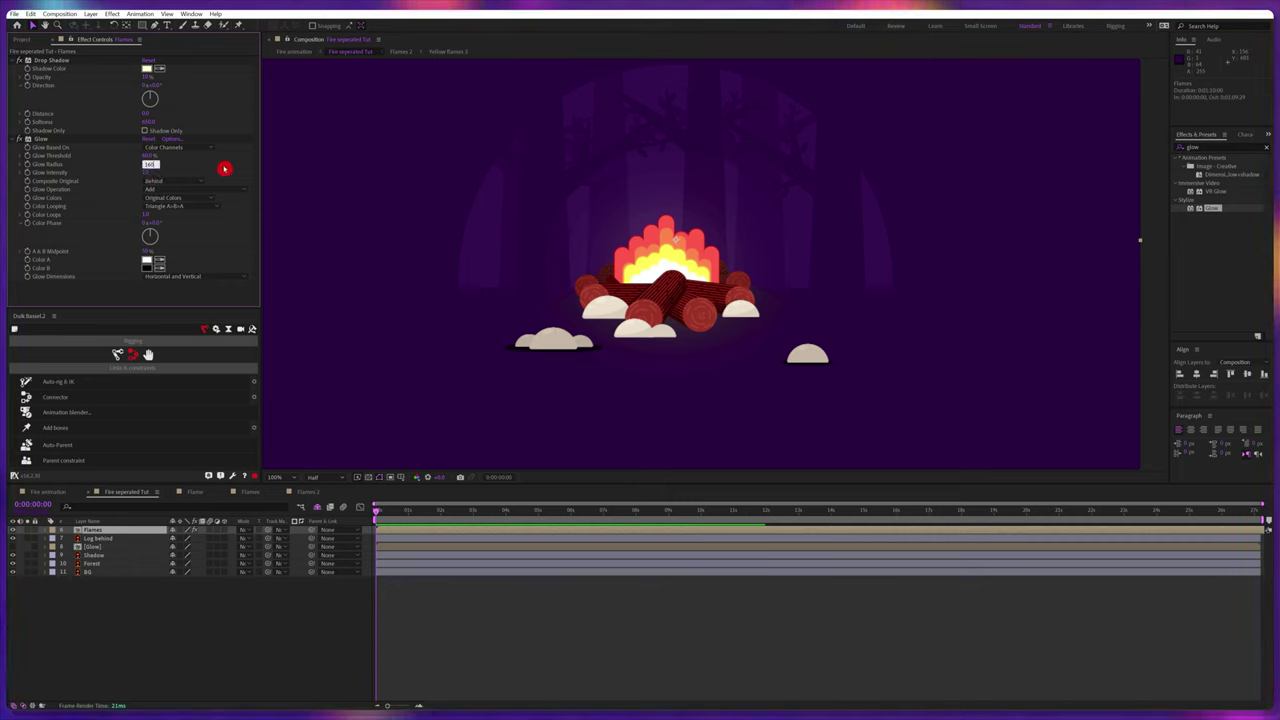
click(224, 168)
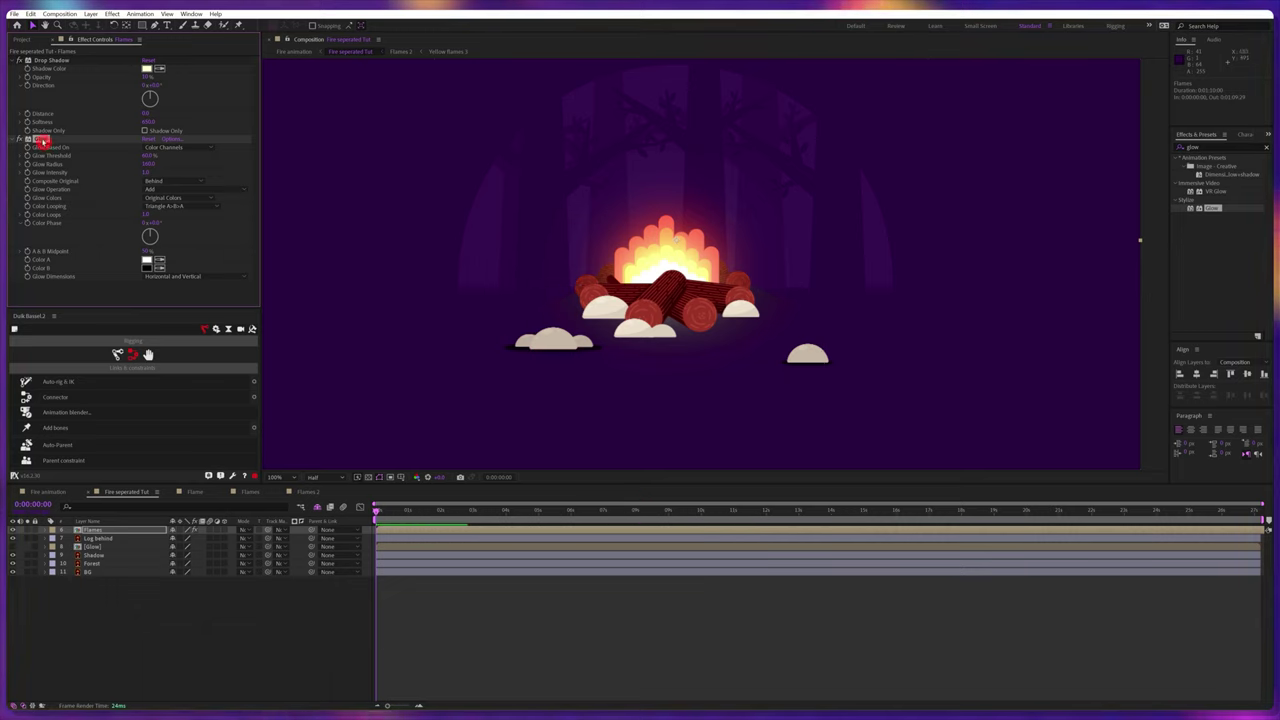
Duplicate the Glow effect on the Flames layer and raise the duplicate's radius to about 234
key(ctrl+d)
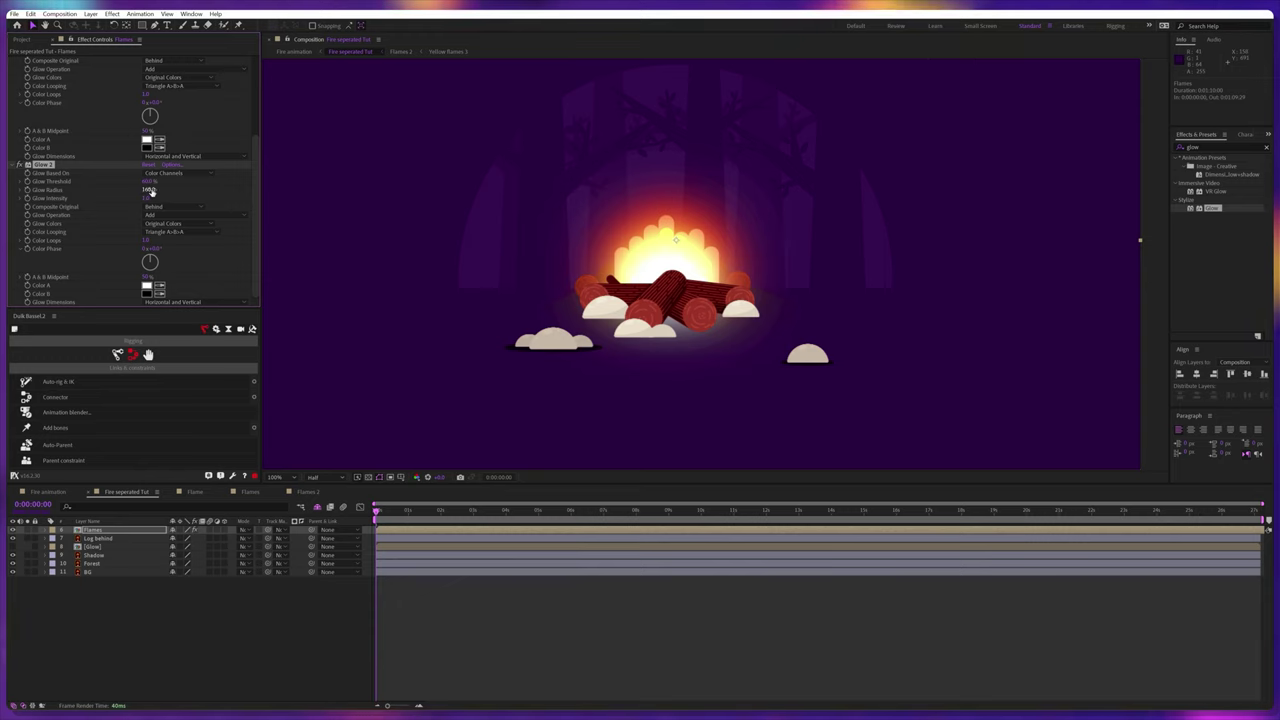
drag(158, 191, 193, 193)
click(623, 649)
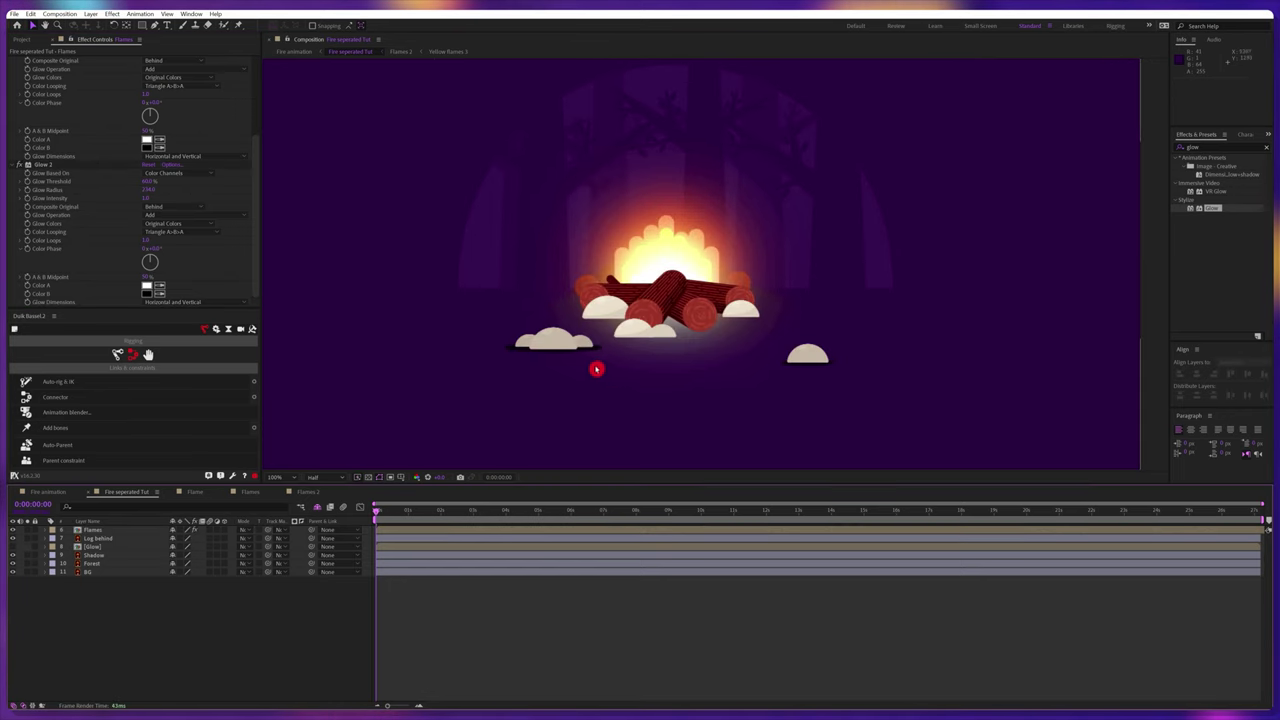
Lower the flames' drop shadow opacity to below 10%
scroll(150, 105, up, 5)
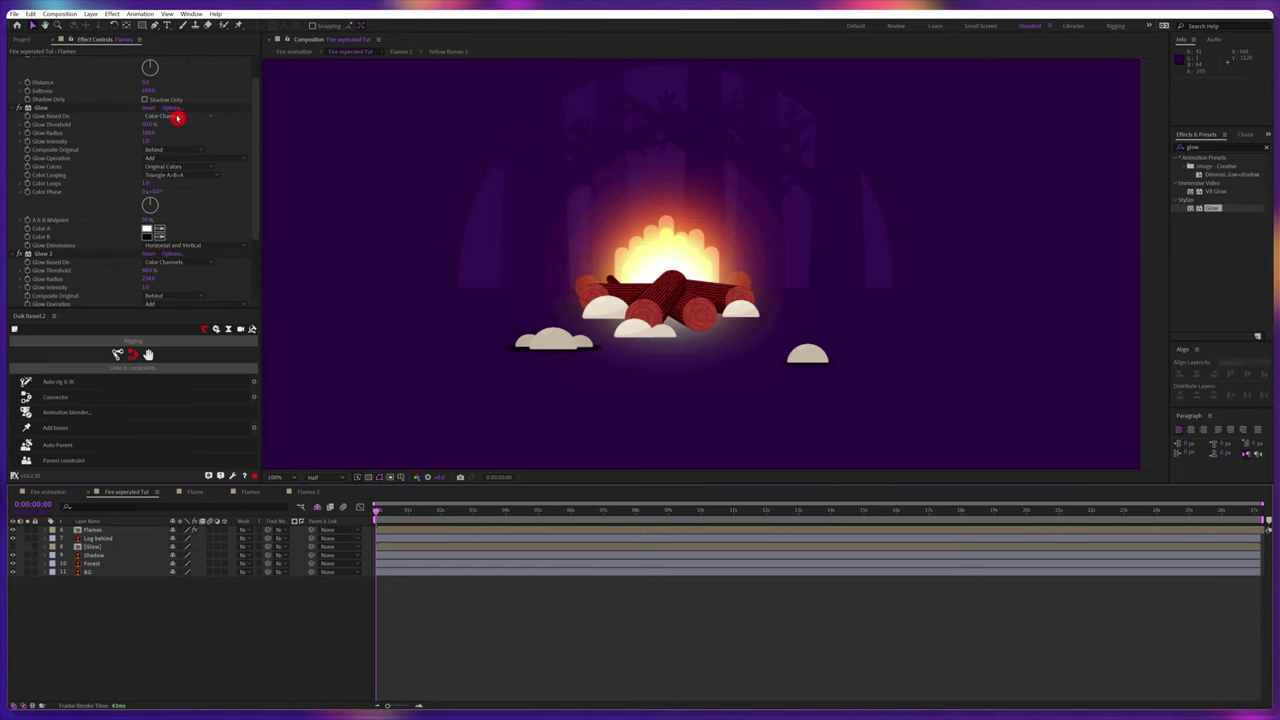
click(150, 77)
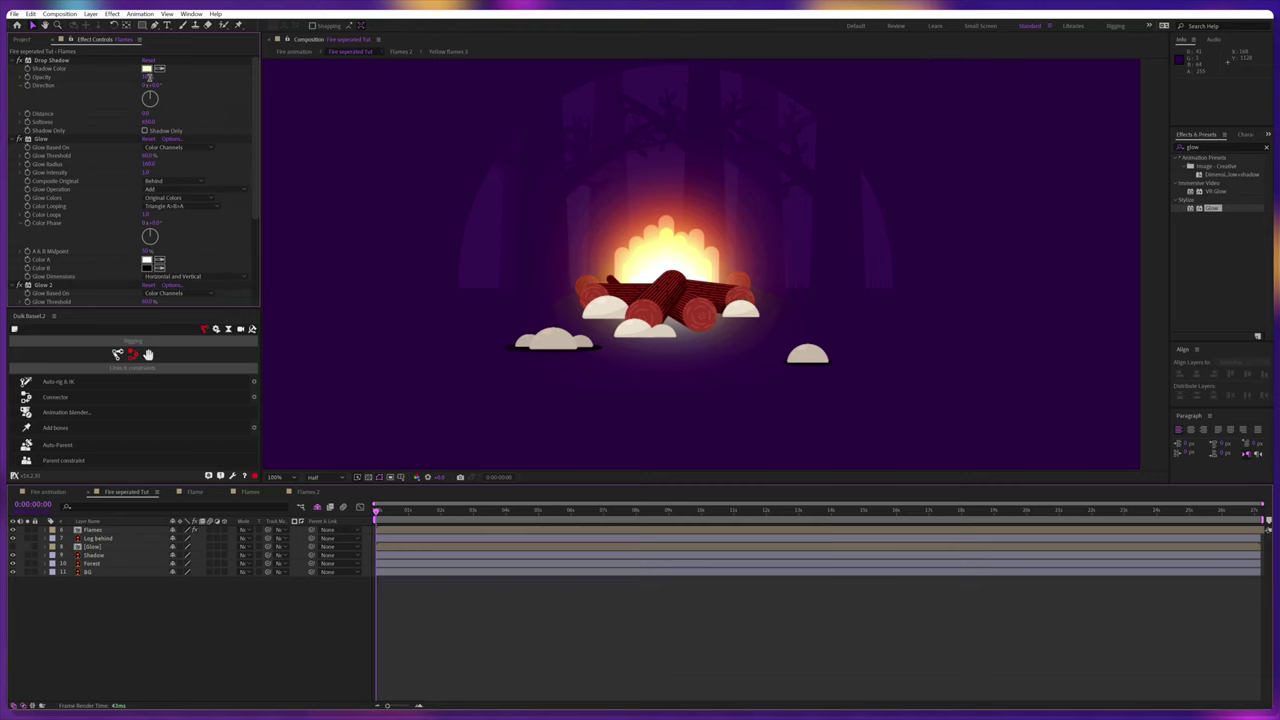
click(233, 78)
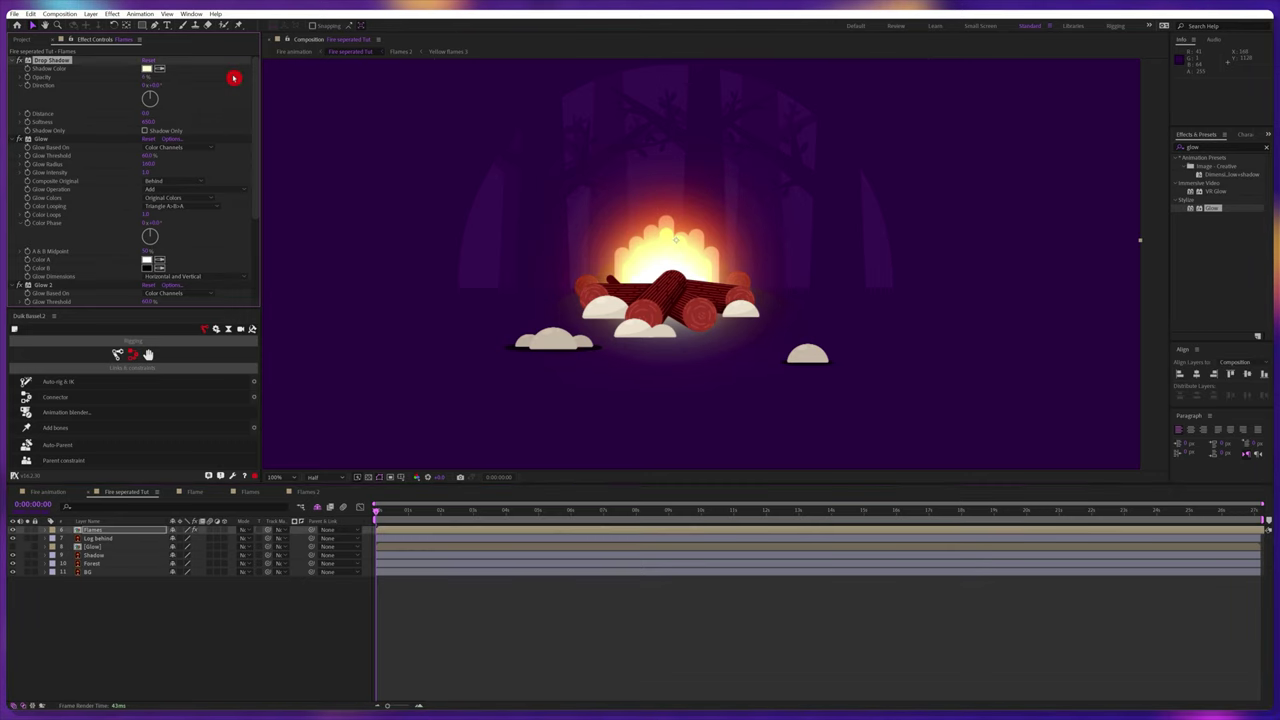
click(558, 639)
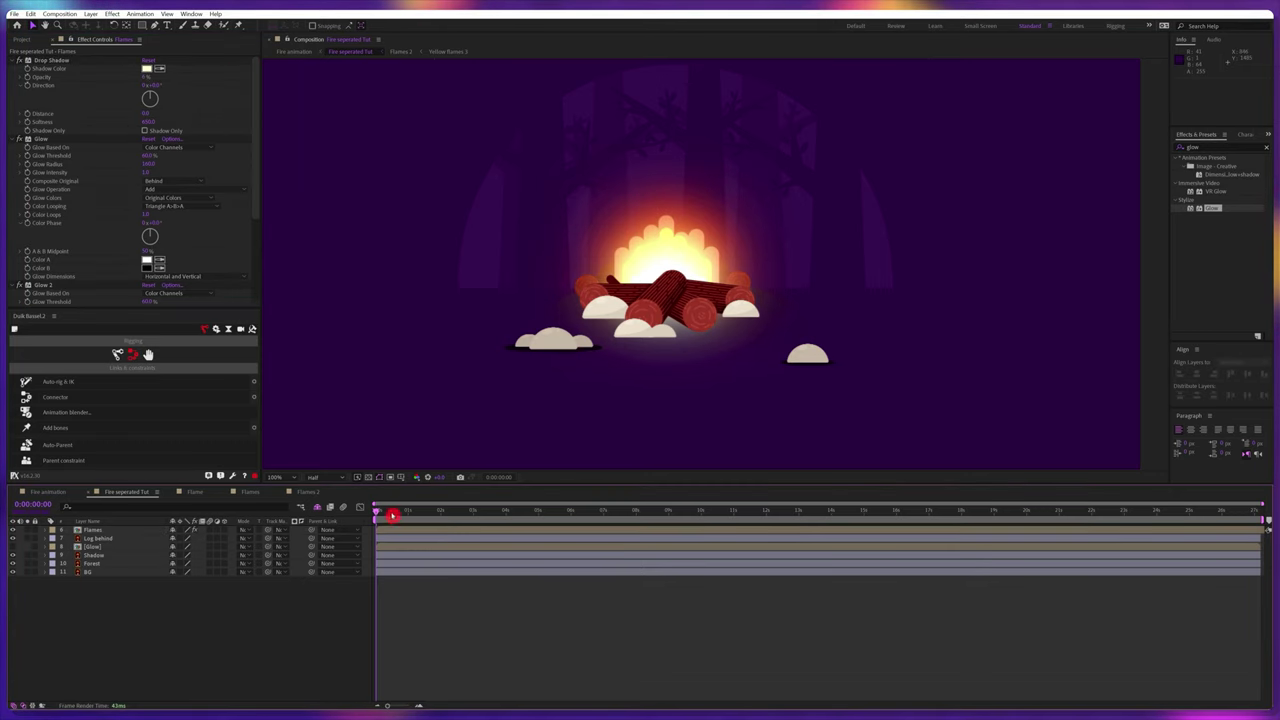
Set the intensity of the flames' first Glow effect to 0.4
click(150, 172)
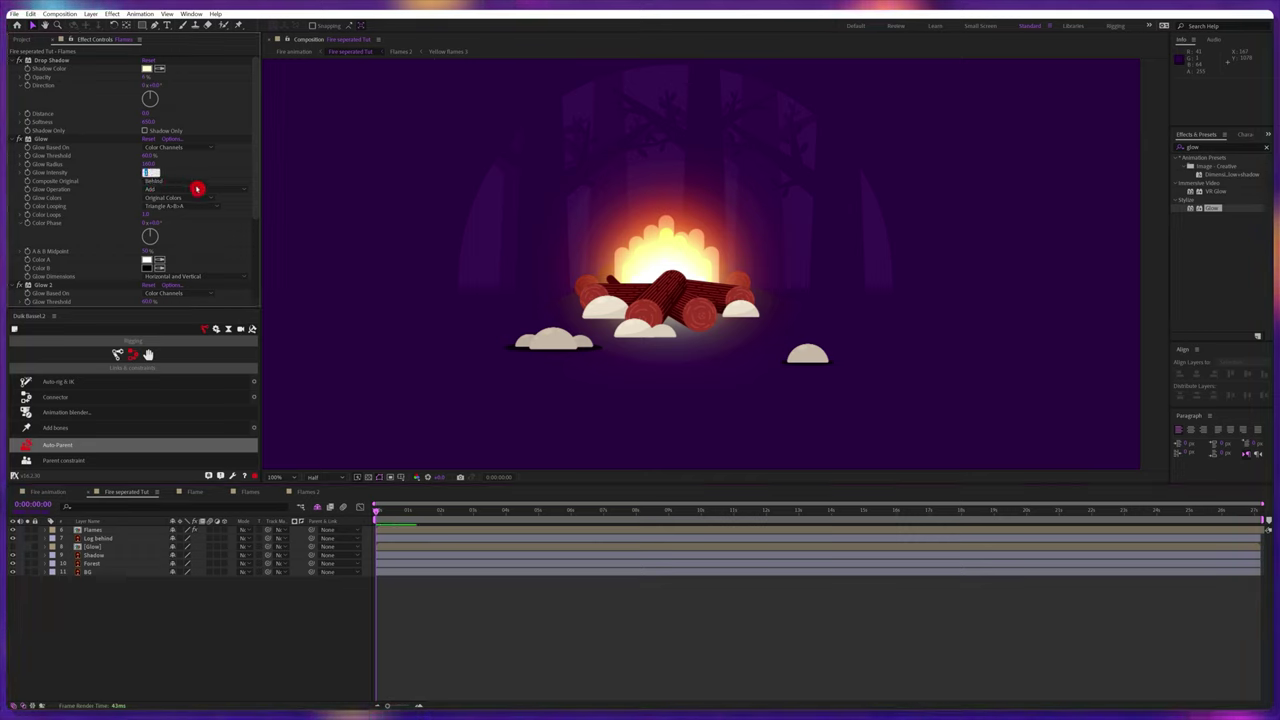
text(0.4)
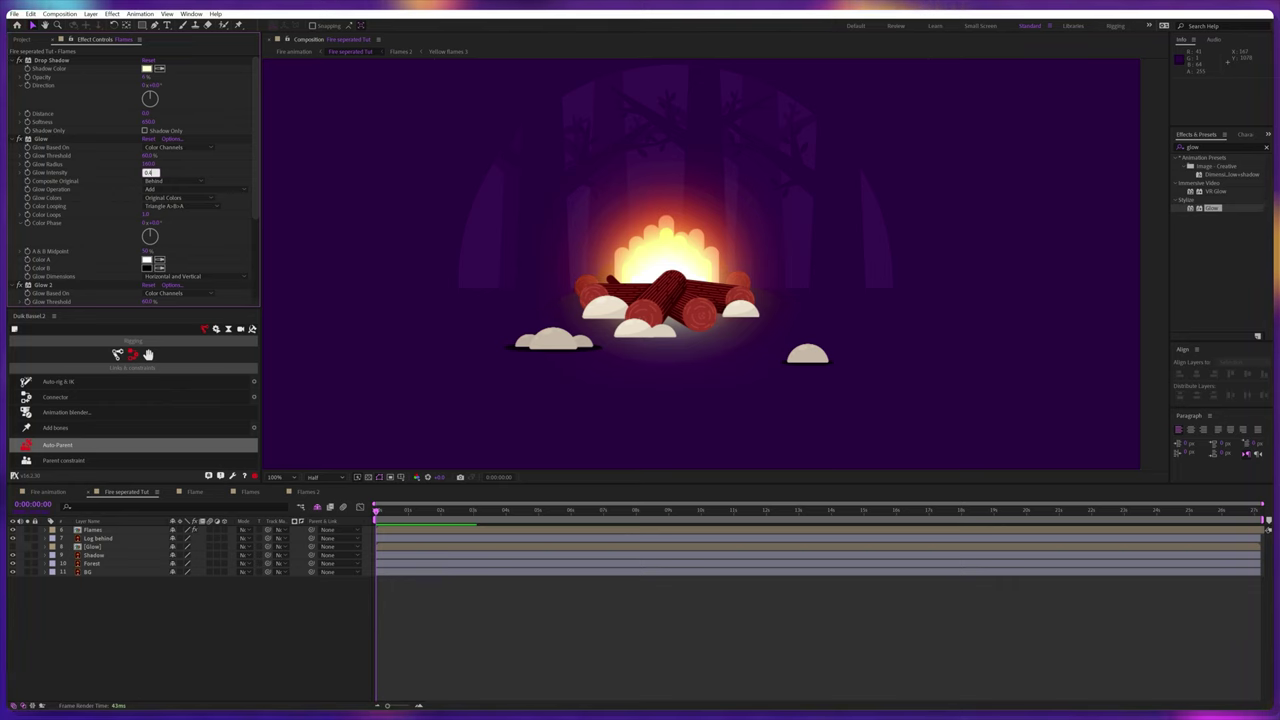
key(Return)
click(43, 285)
key(space)
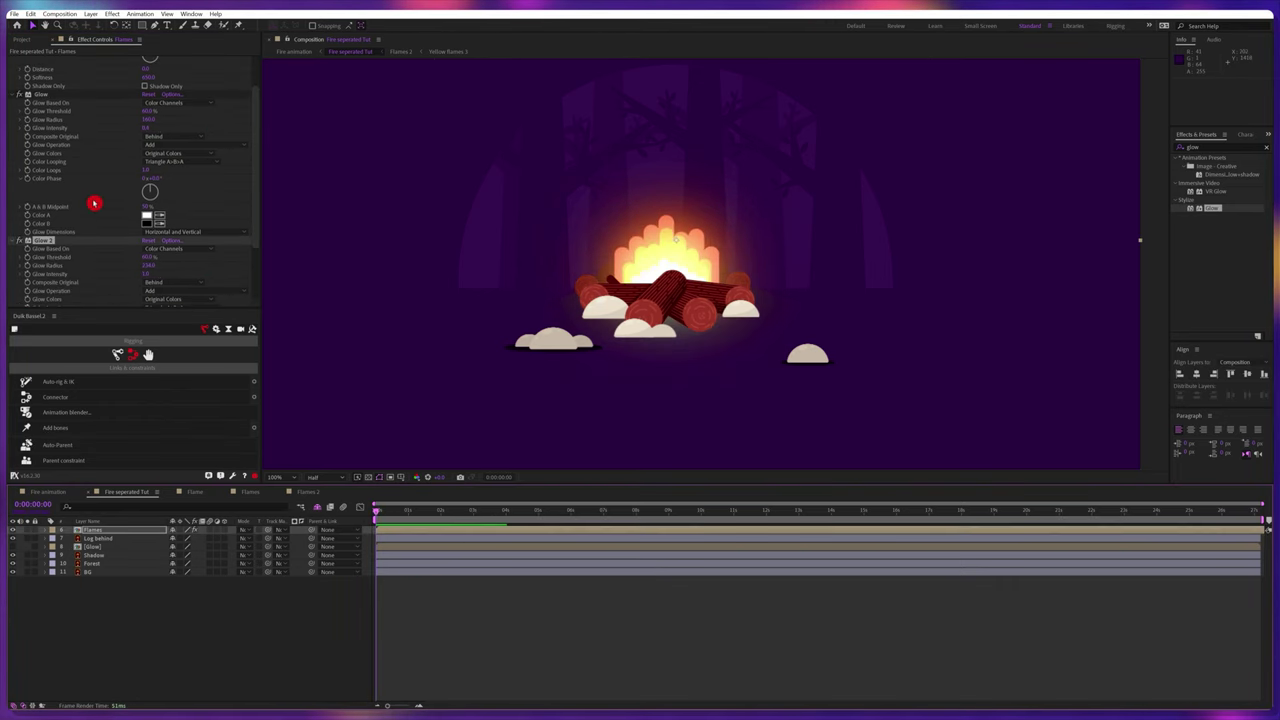
Add the expression wiggle(15,60) to the Glow Radius of the flames' first Glow effect and preview the animation
scroll(88, 200, up, 2)
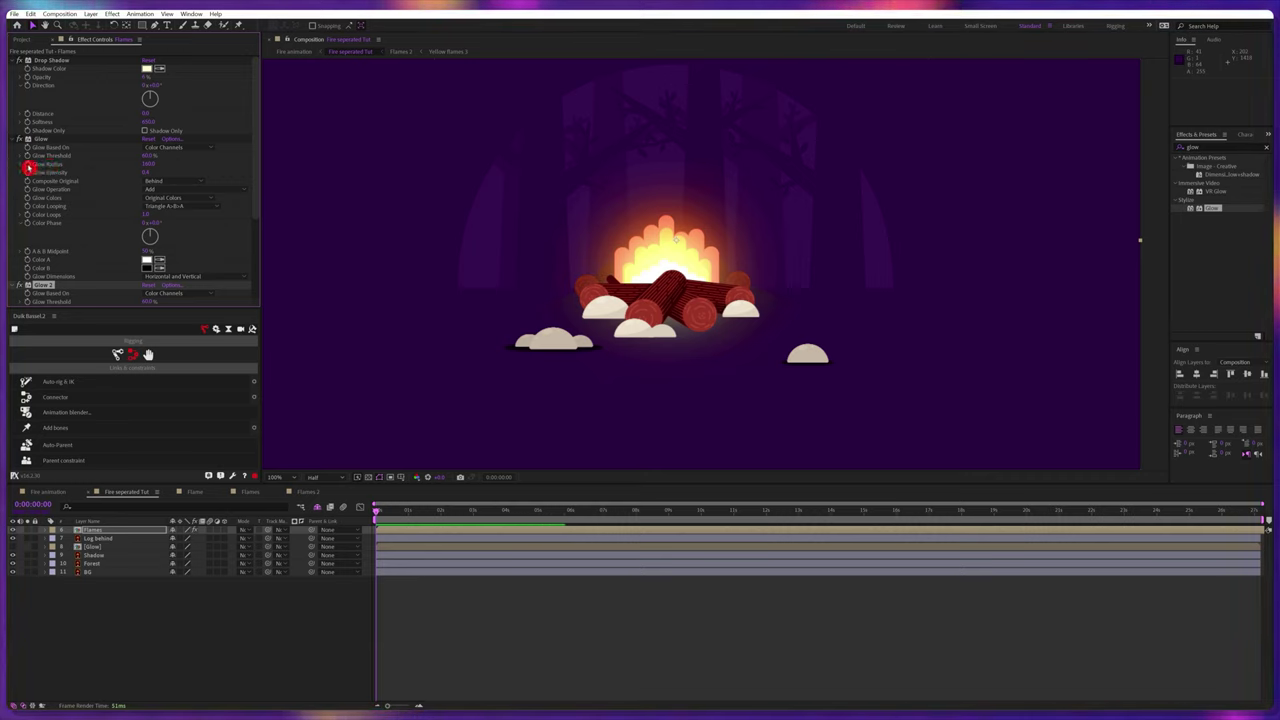
click(43, 139)
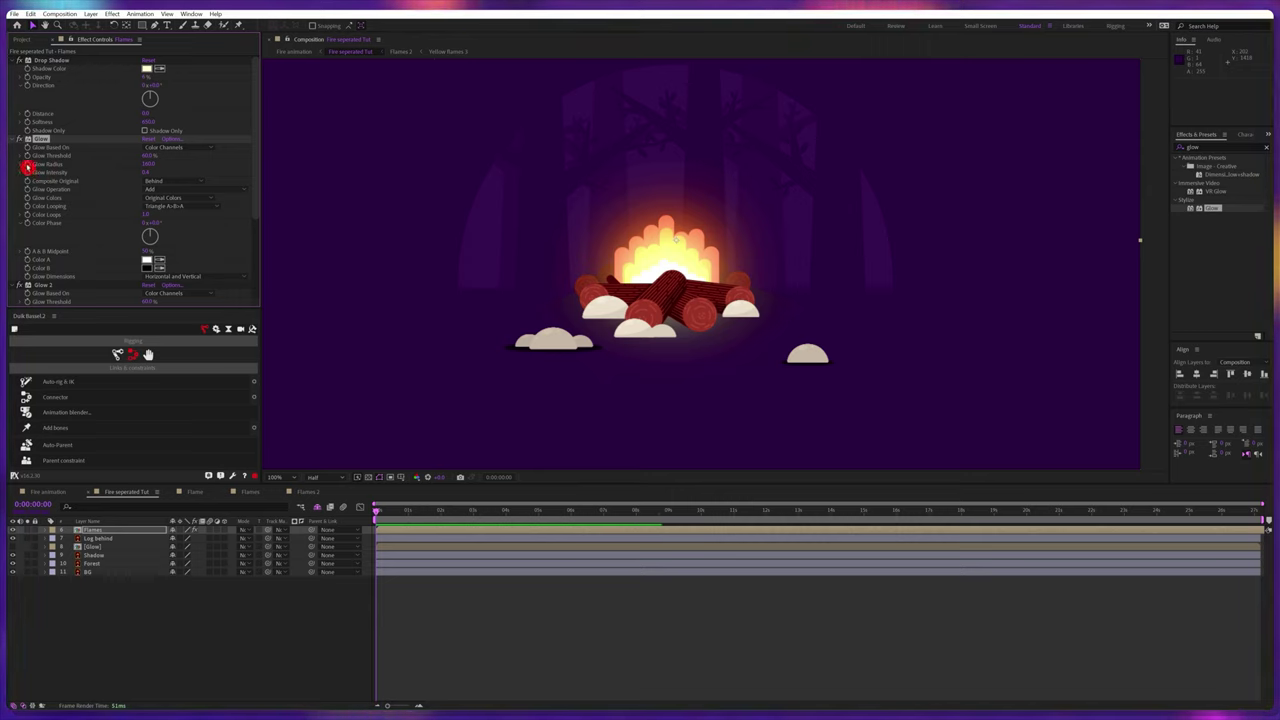
alt+click(28, 165)
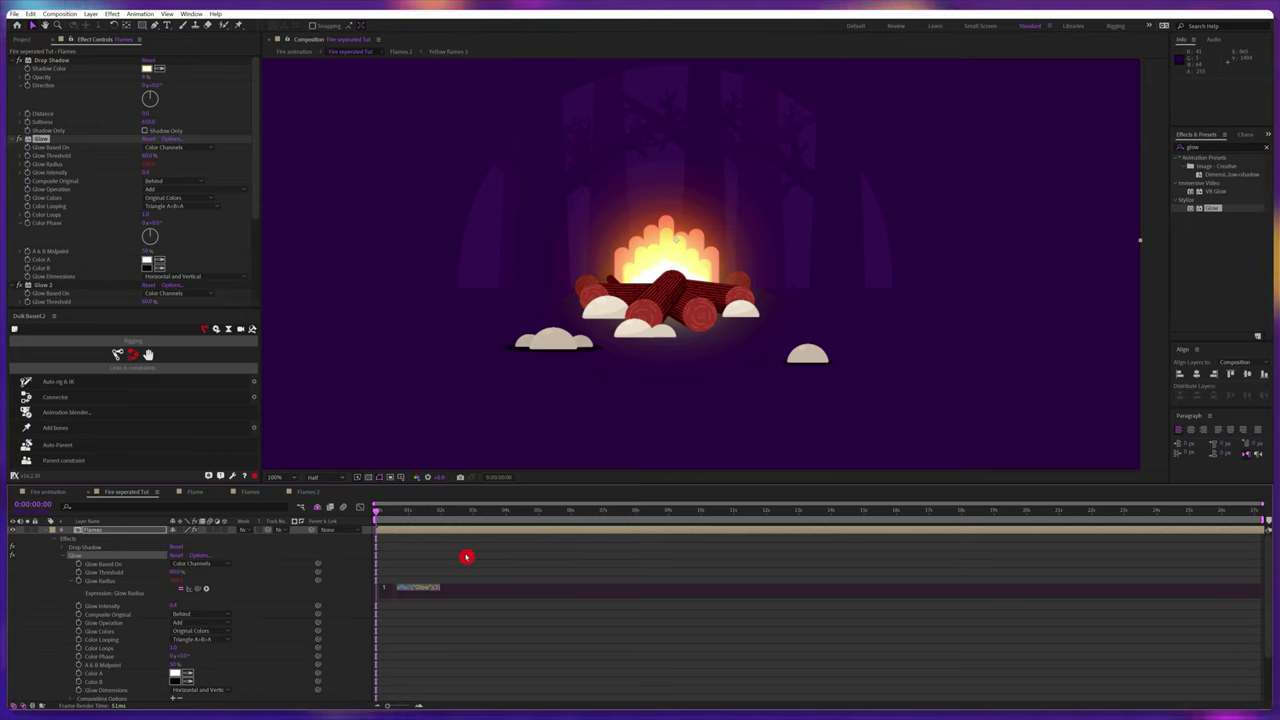
text(wiggle()
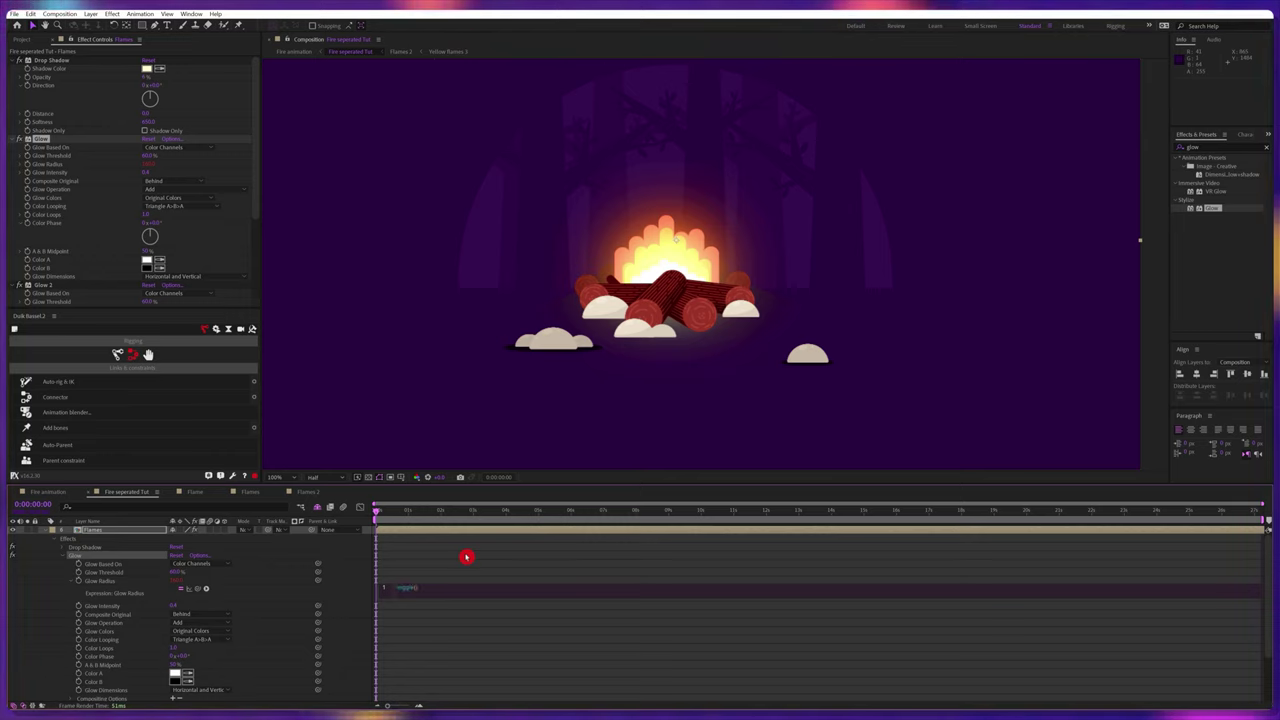
text(10)
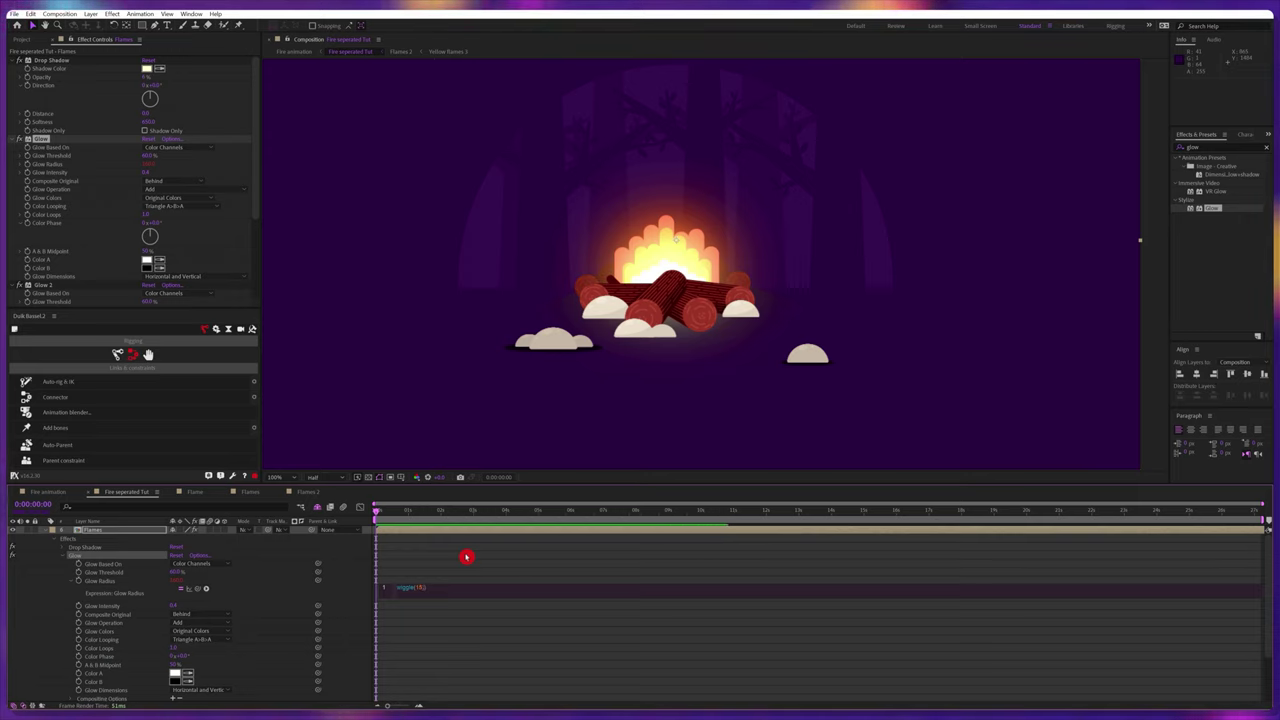
text(,60);)
key(ctrl+a)
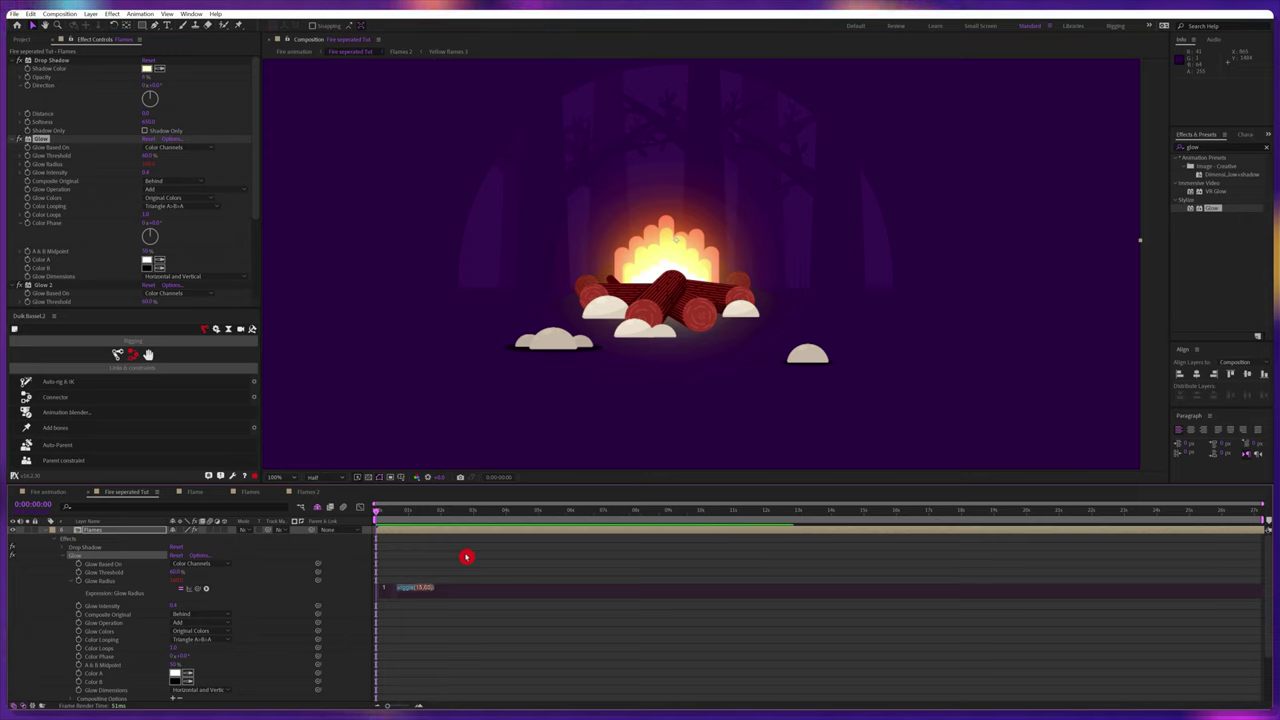
click(466, 557)
key(space)
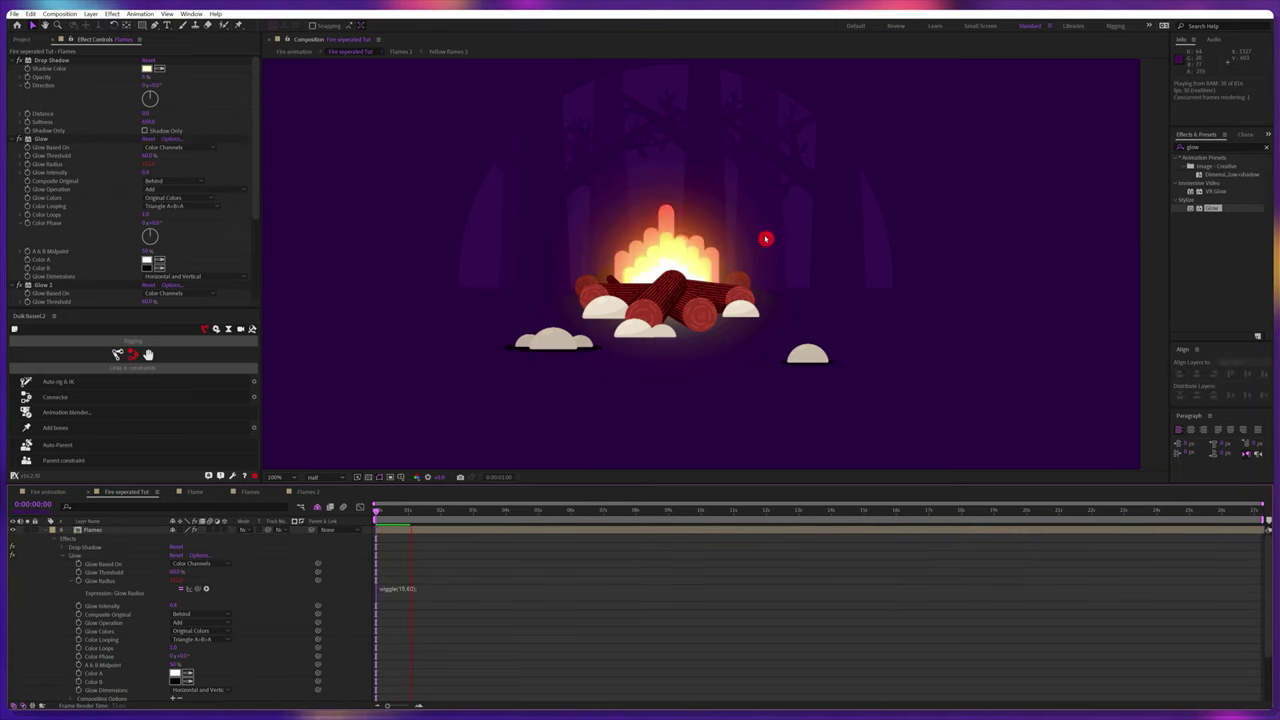
click(114, 531)
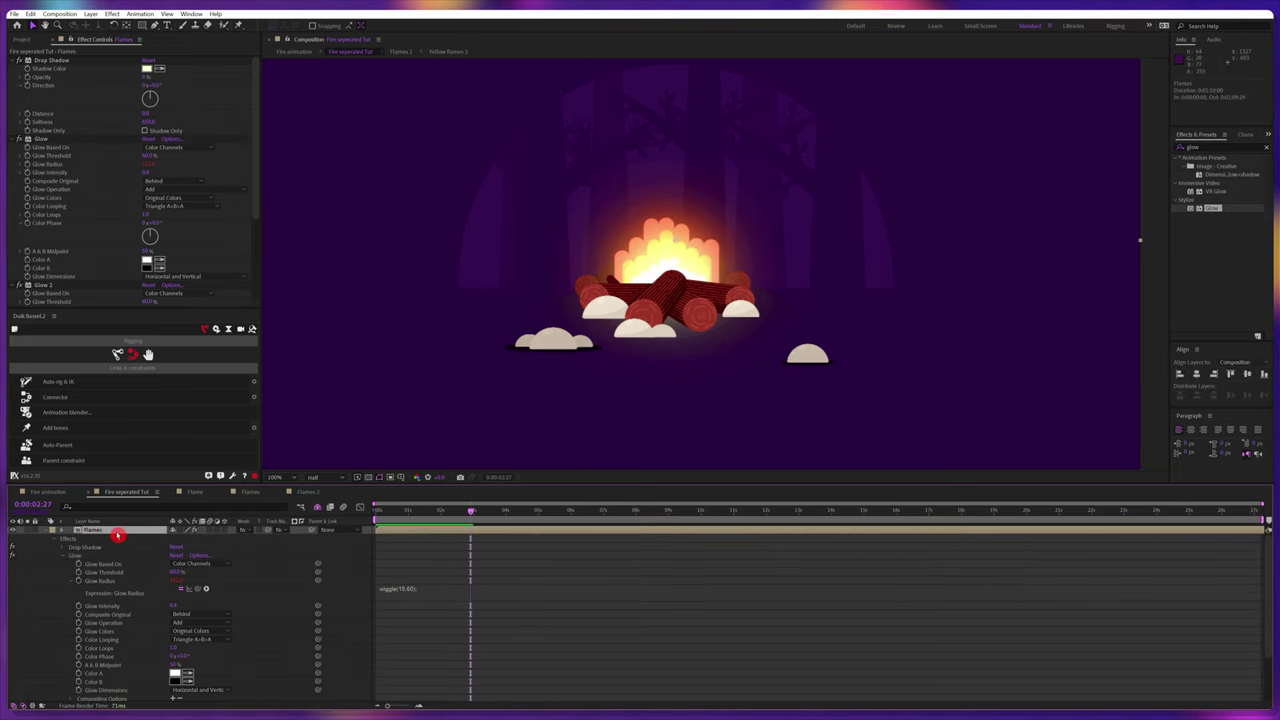
Collapse the Flames layer's existing effects and add the CC Radial Fast Blur effect to the layer
click(19, 60)
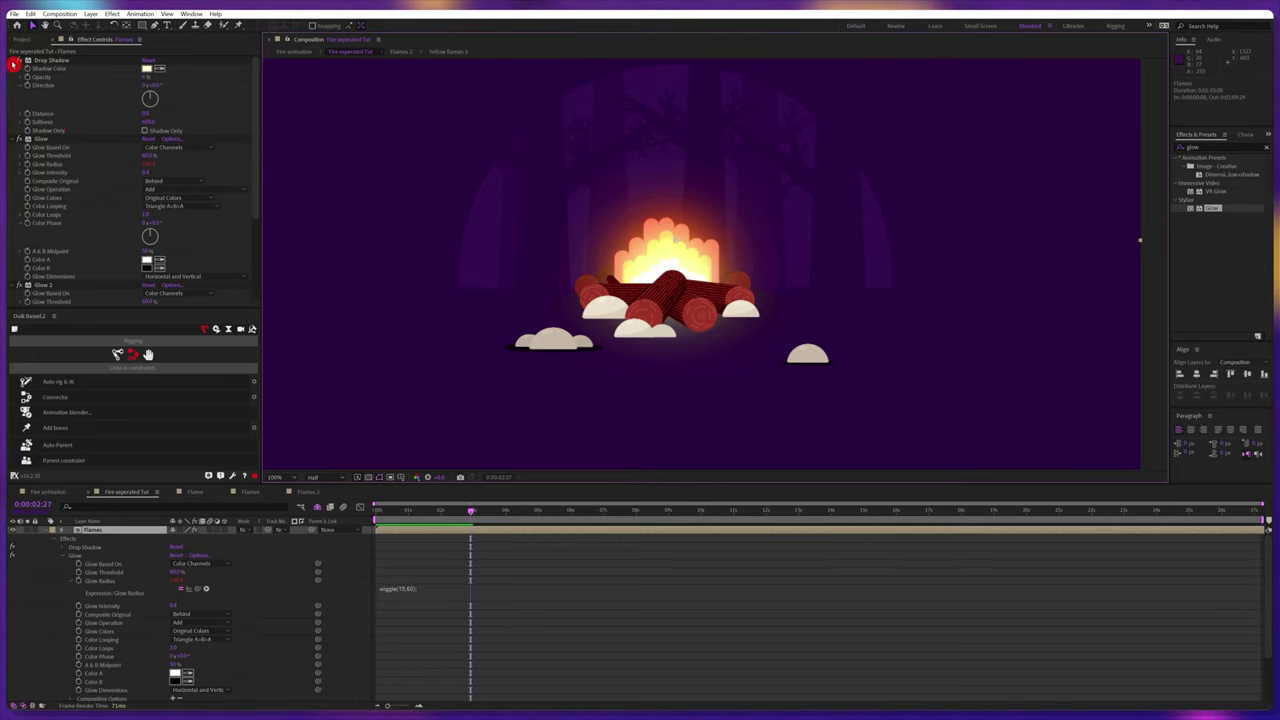
click(19, 68)
click(19, 76)
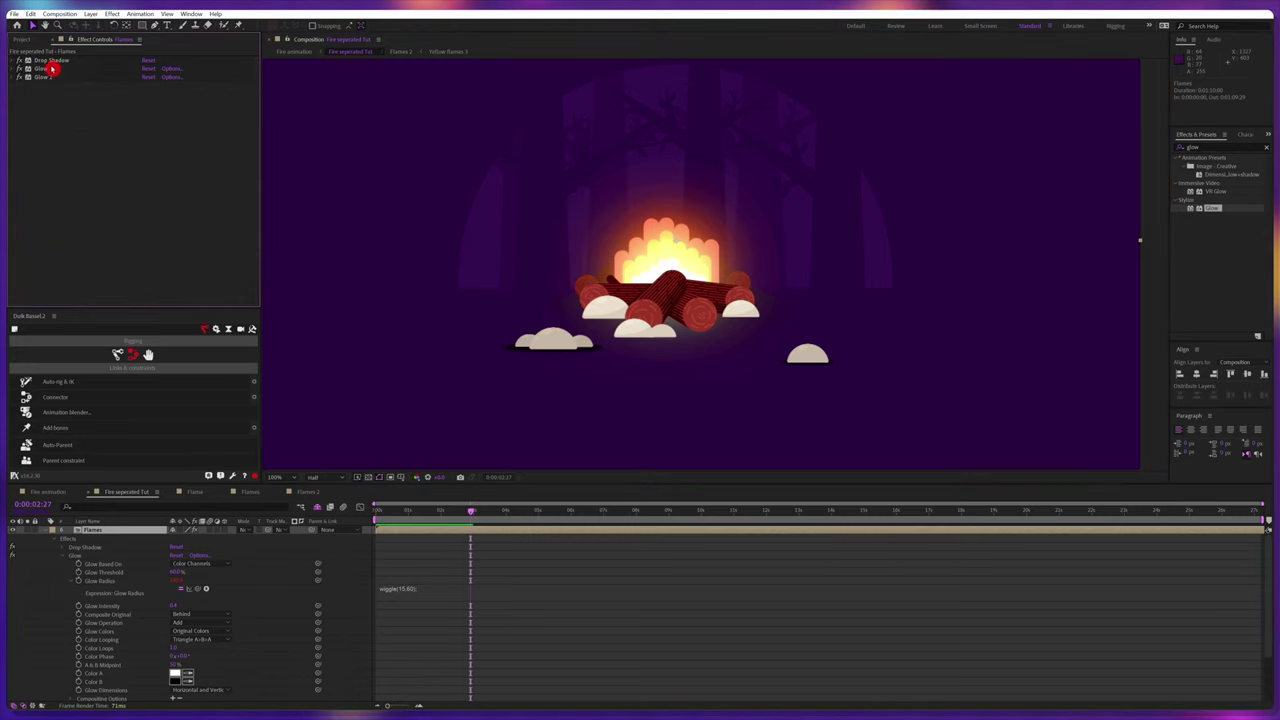
click(1195, 147)
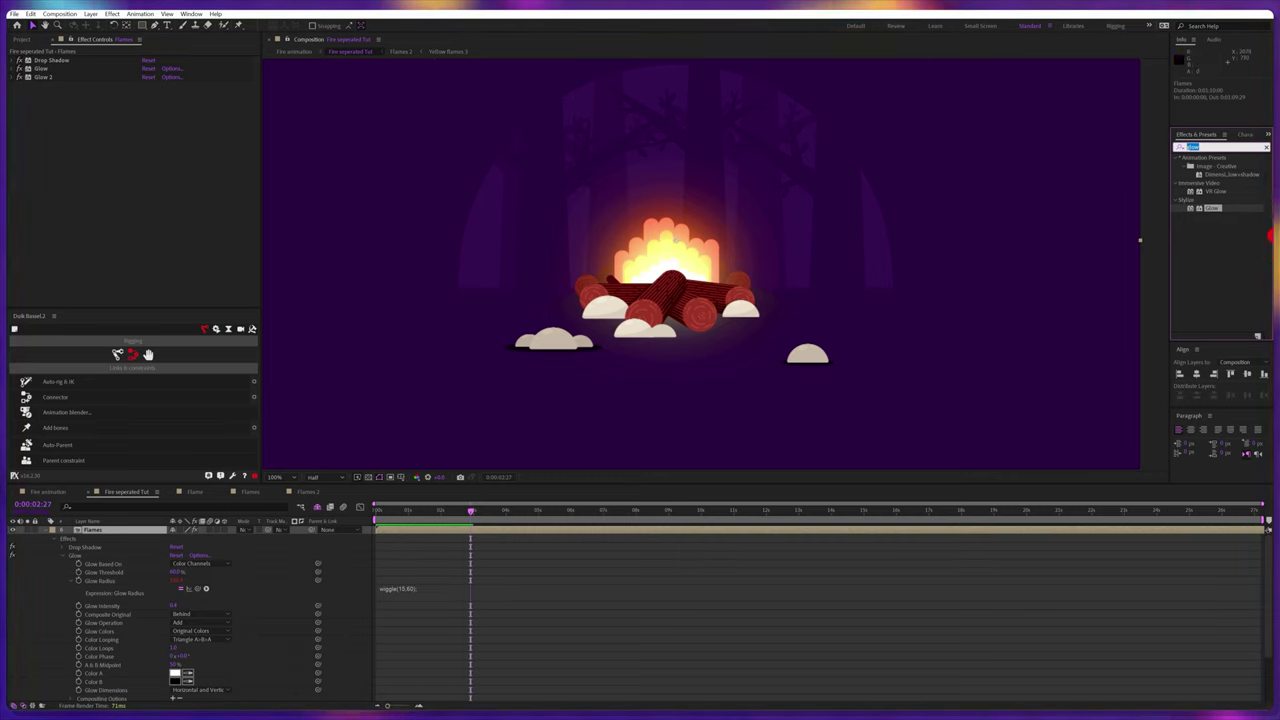
text(cc radial)
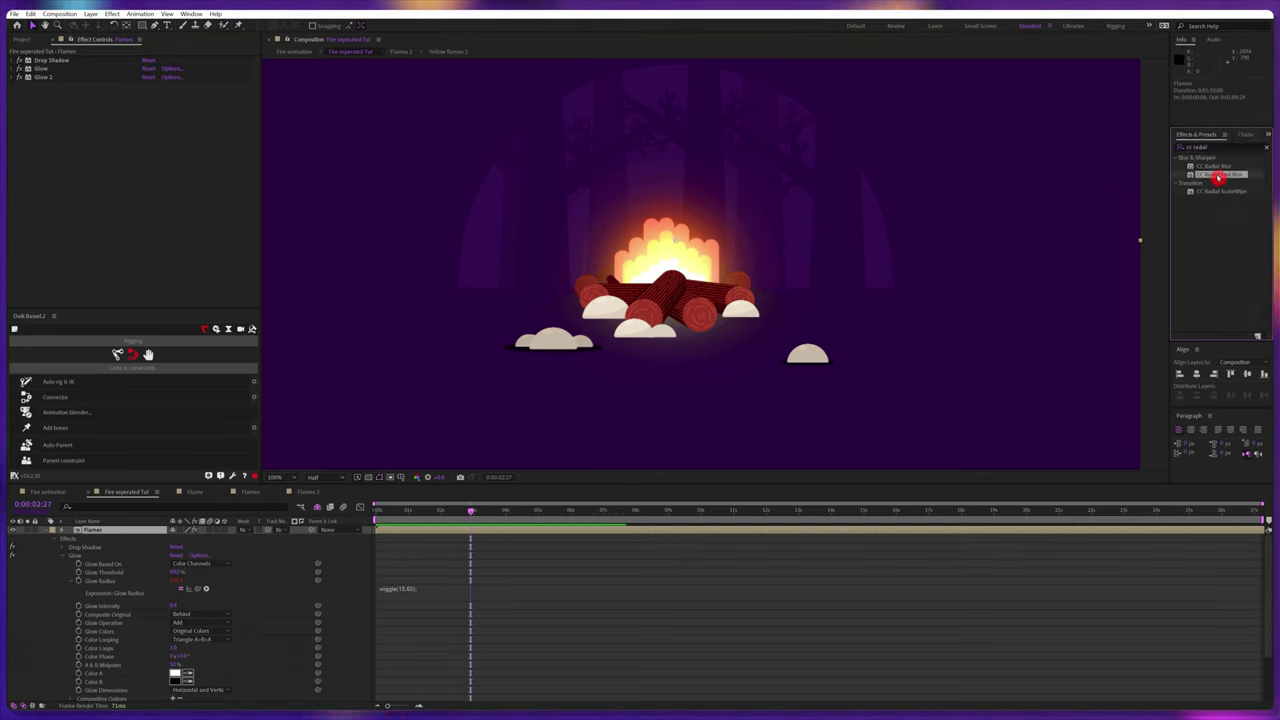
drag(1219, 175, 481, 345)
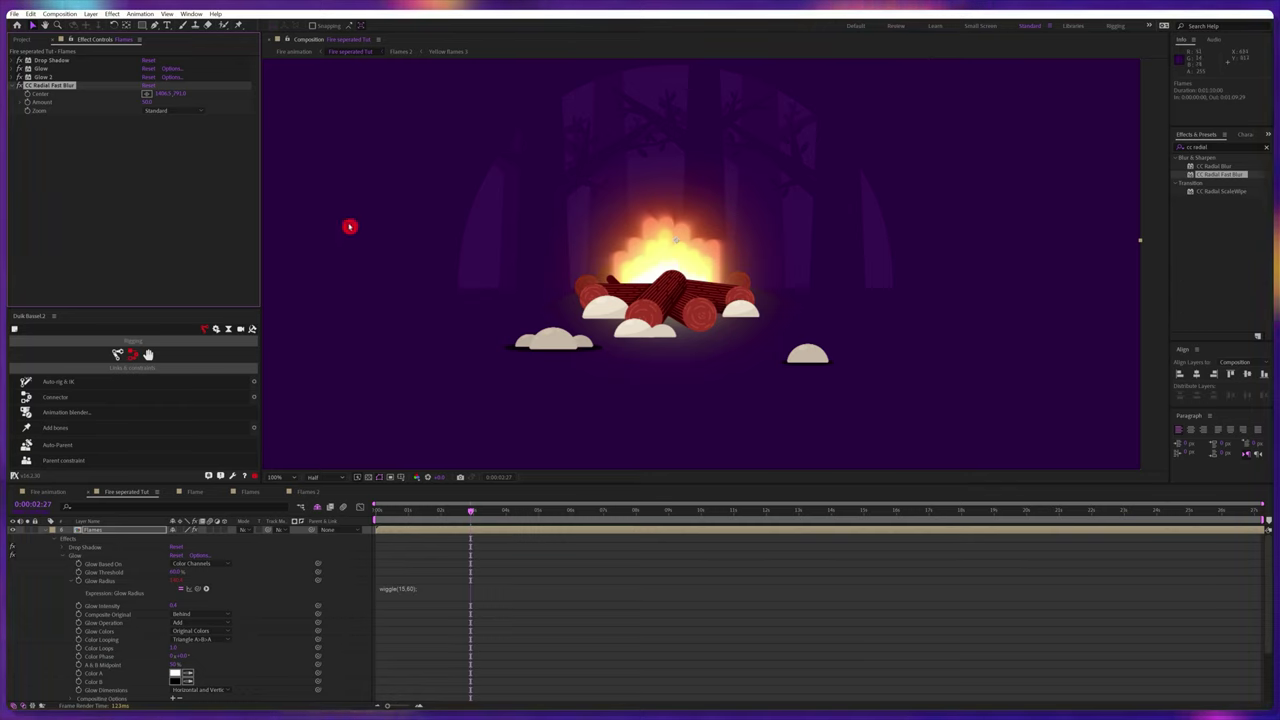
Solo the Flames layer and position the CC Radial Fast Blur center below the flames
click(145, 96)
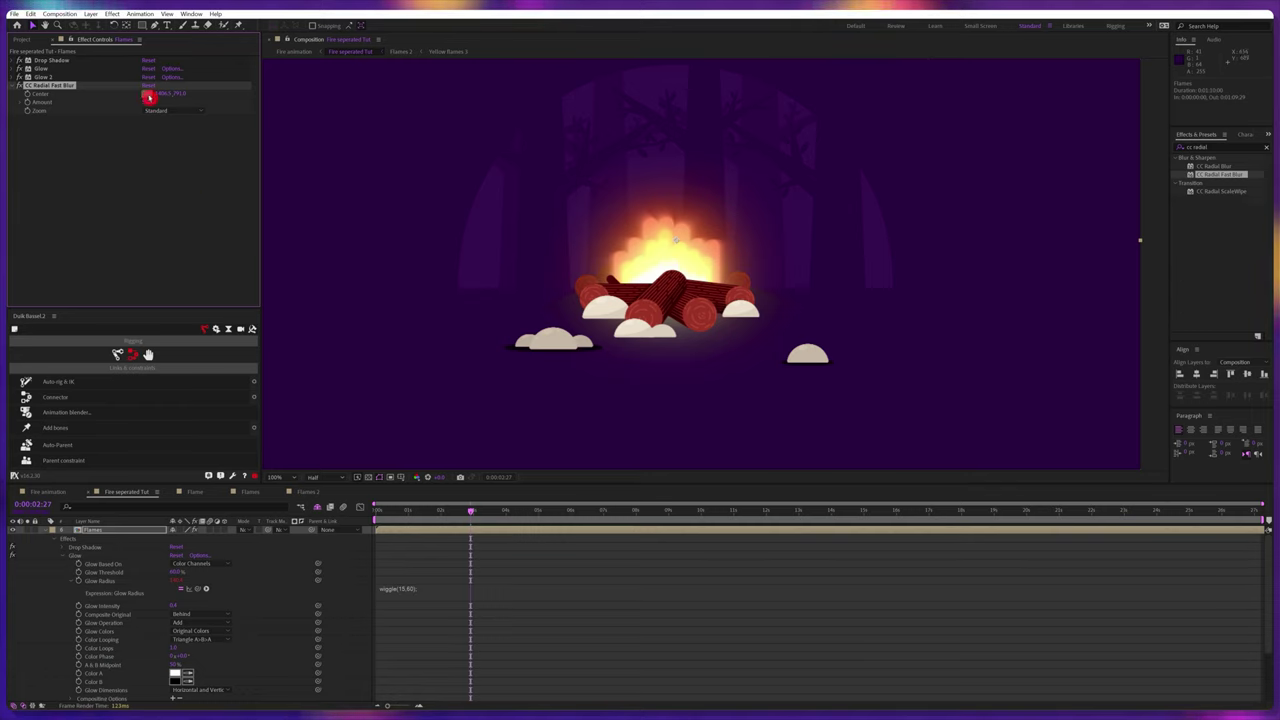
click(664, 156)
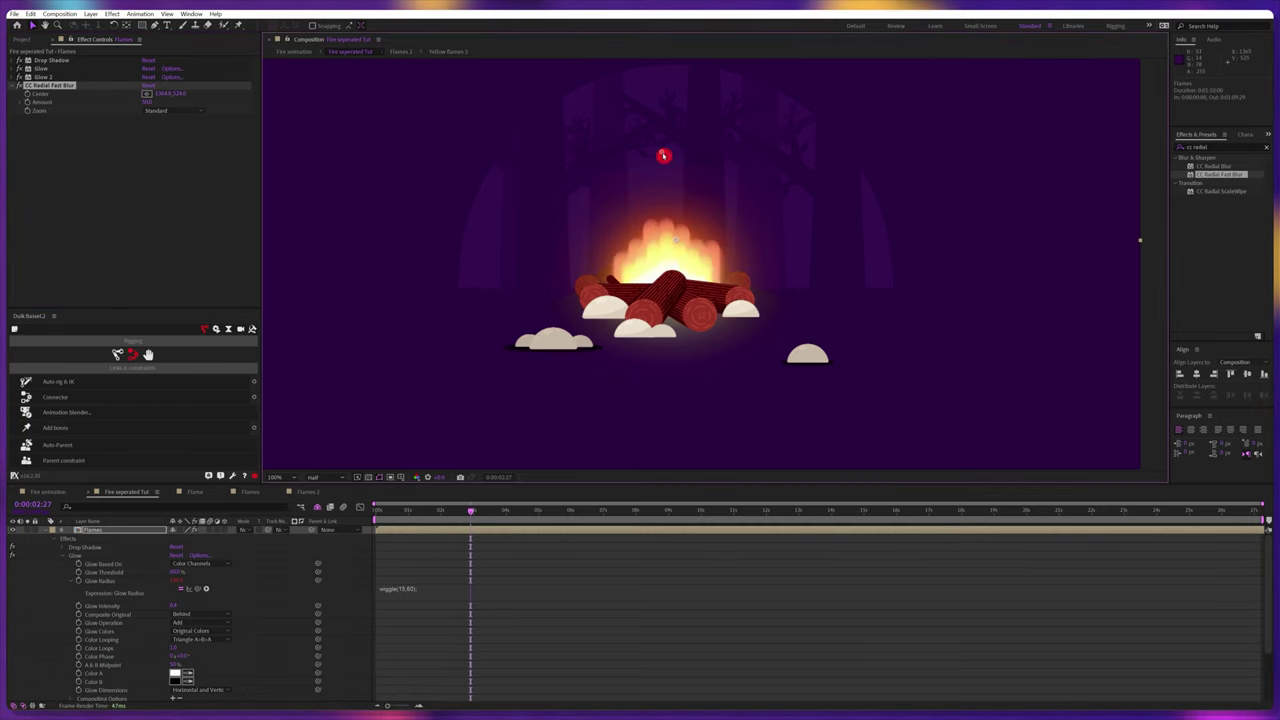
drag(664, 156, 681, 398)
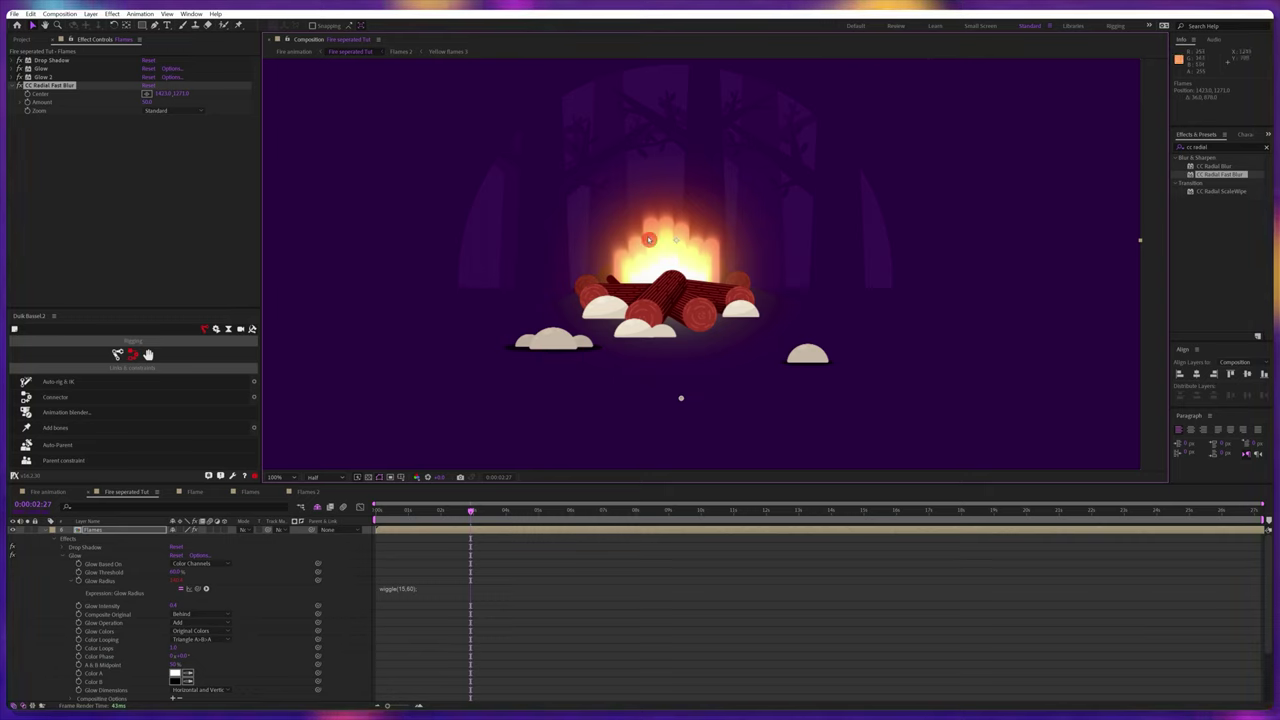
mouse_move(684, 401)
mouse_down()
mouse_move(760, 369)
mouse_move(689, 408)
mouse_move(670, 397)
mouse_up()
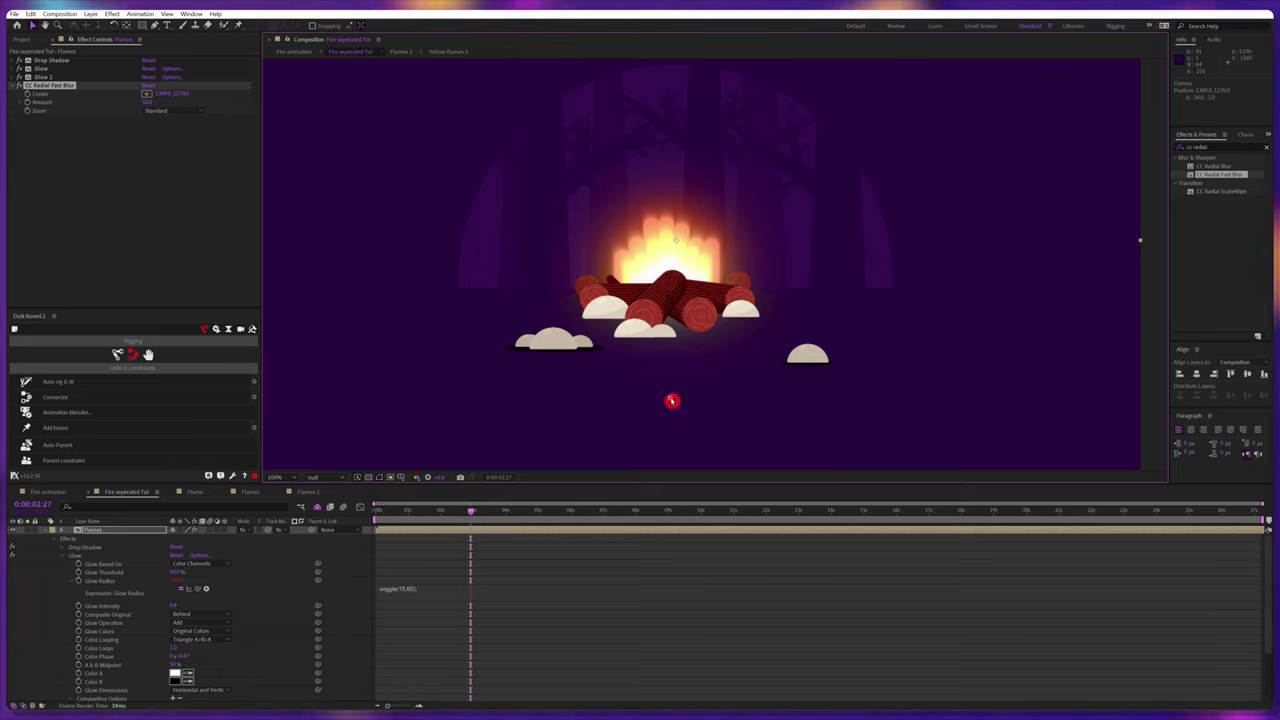
drag(673, 401, 659, 117)
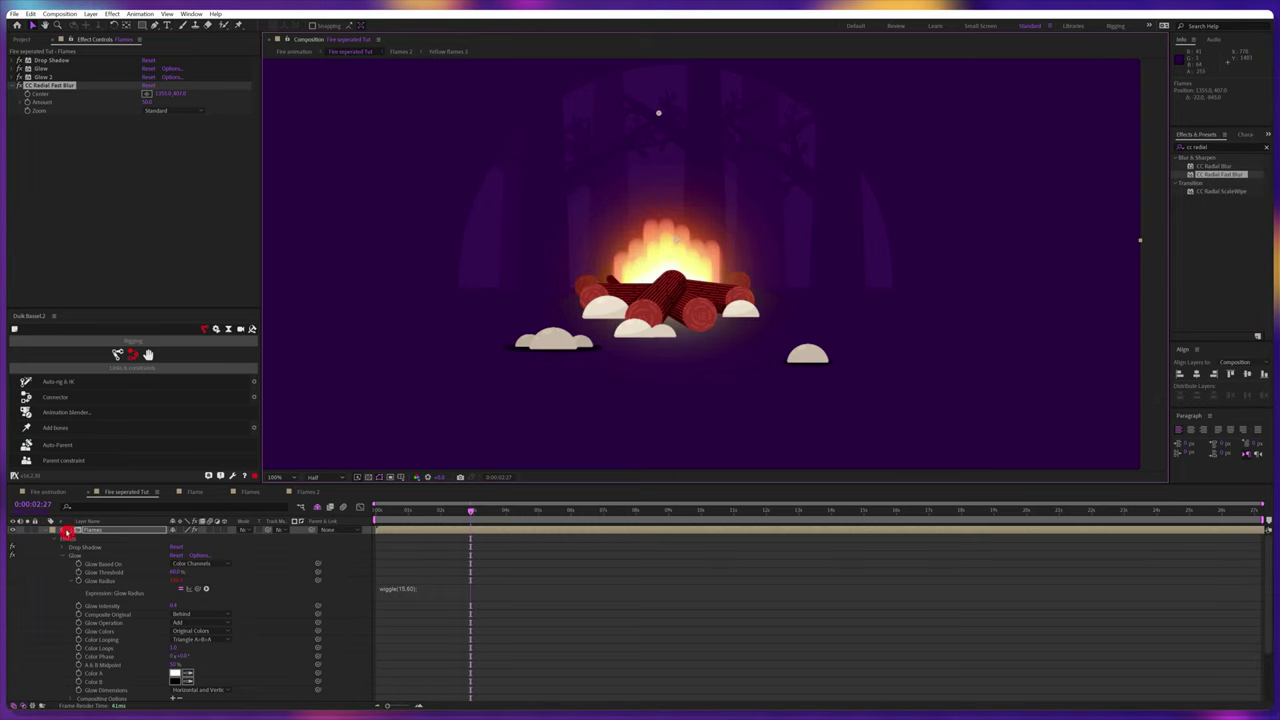
click(30, 529)
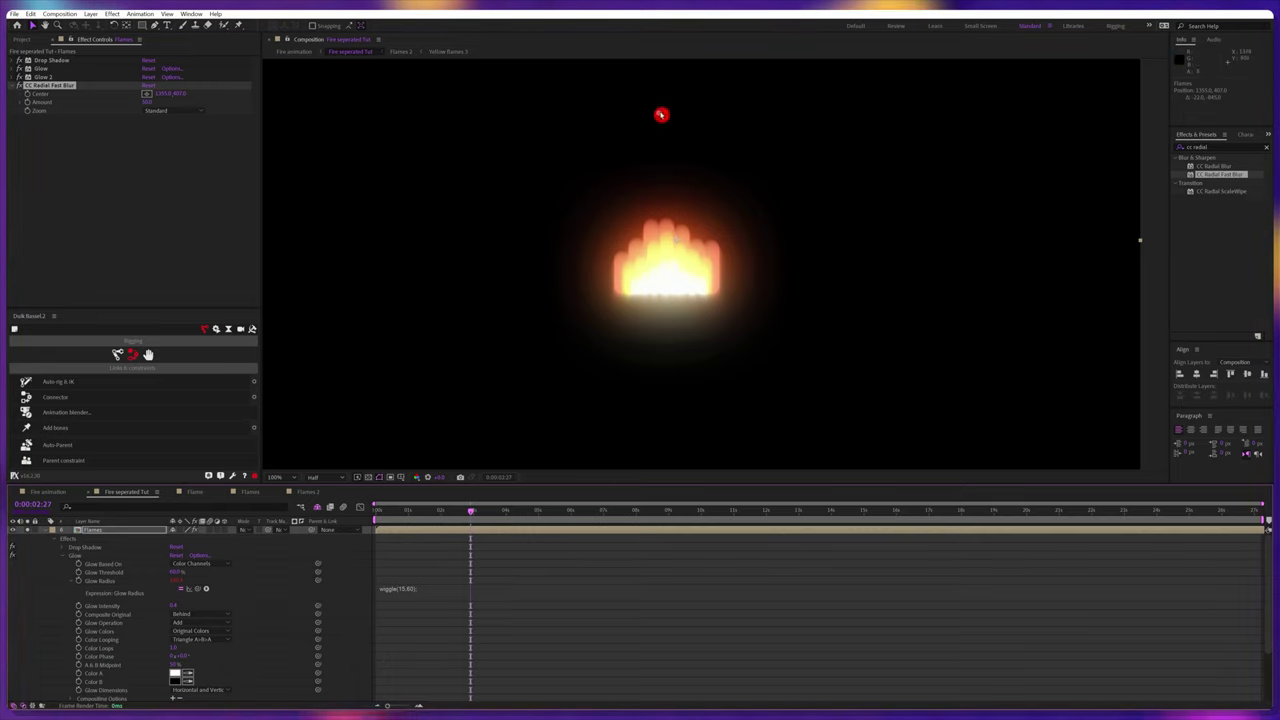
drag(661, 114, 666, 368)
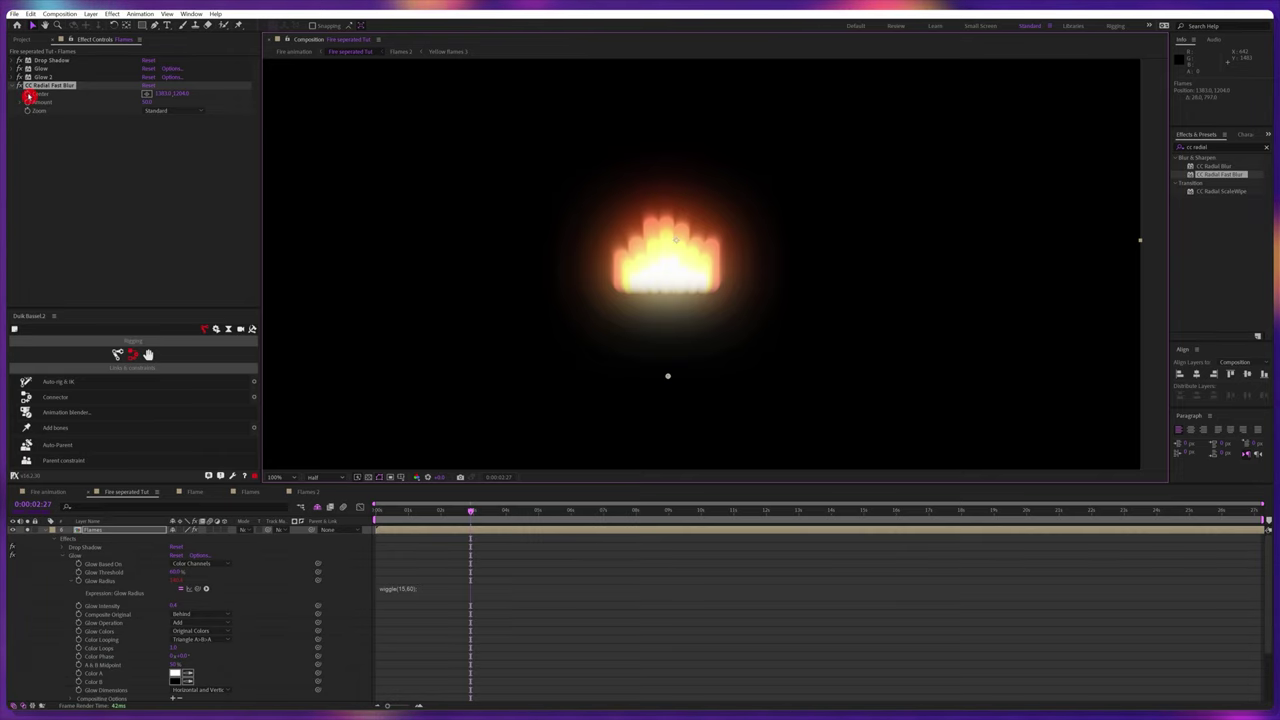
Add a wiggle expression to the Center of the flames' CC Radial Fast Blur
alt+click(28, 94)
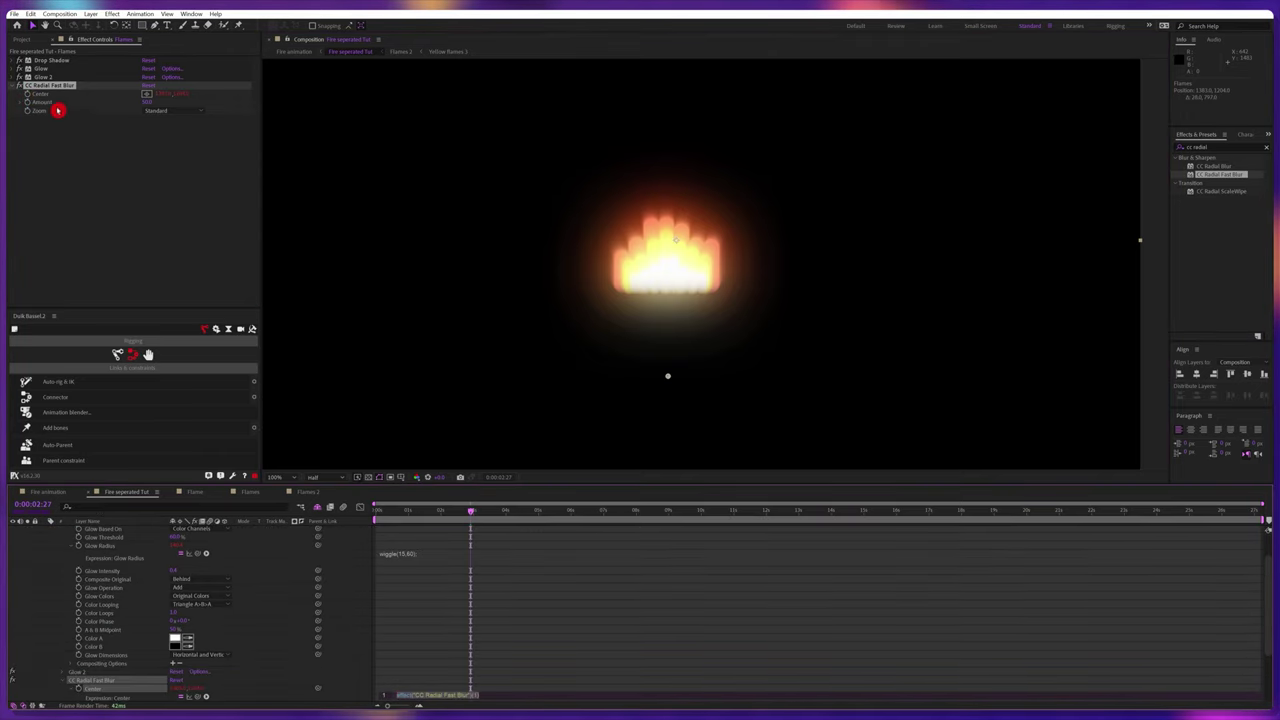
scroll(580, 617, down, 3)
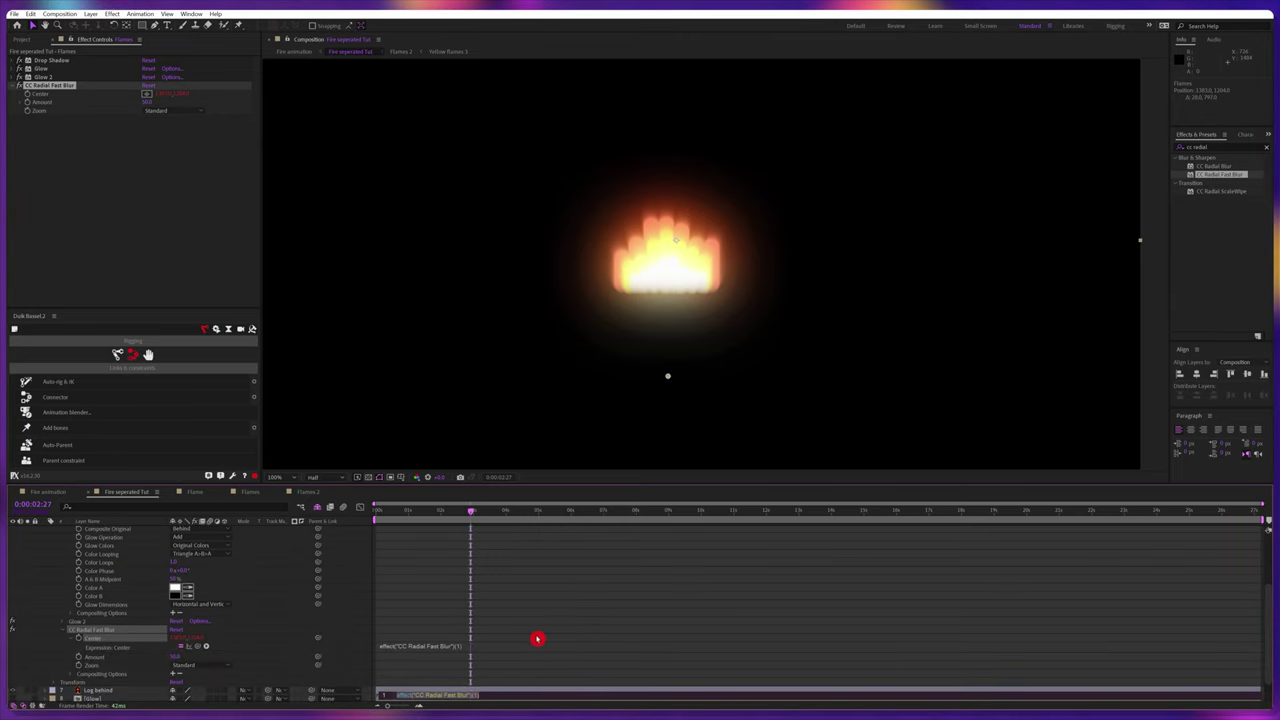
text(wiggle())
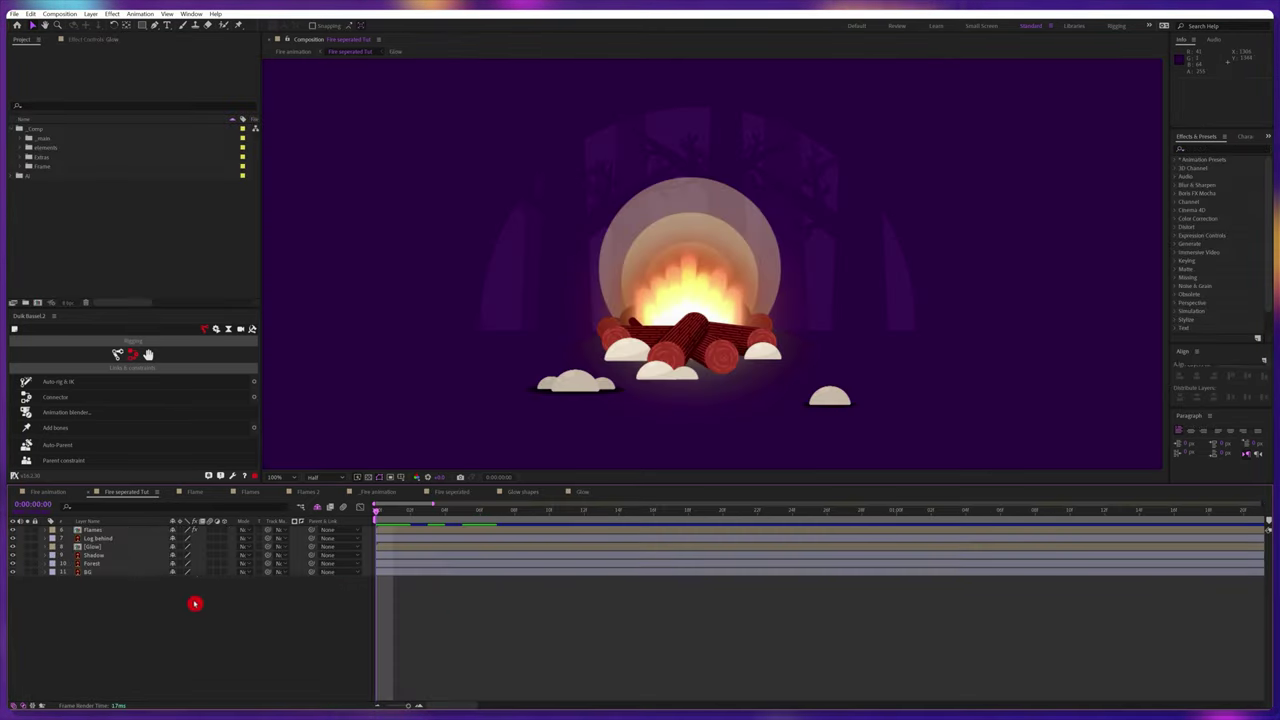
Open the Glow composition and move the anchor points of Glow 1, Glow 2 and Glow 3 down toward each circle's base
click(86, 553)
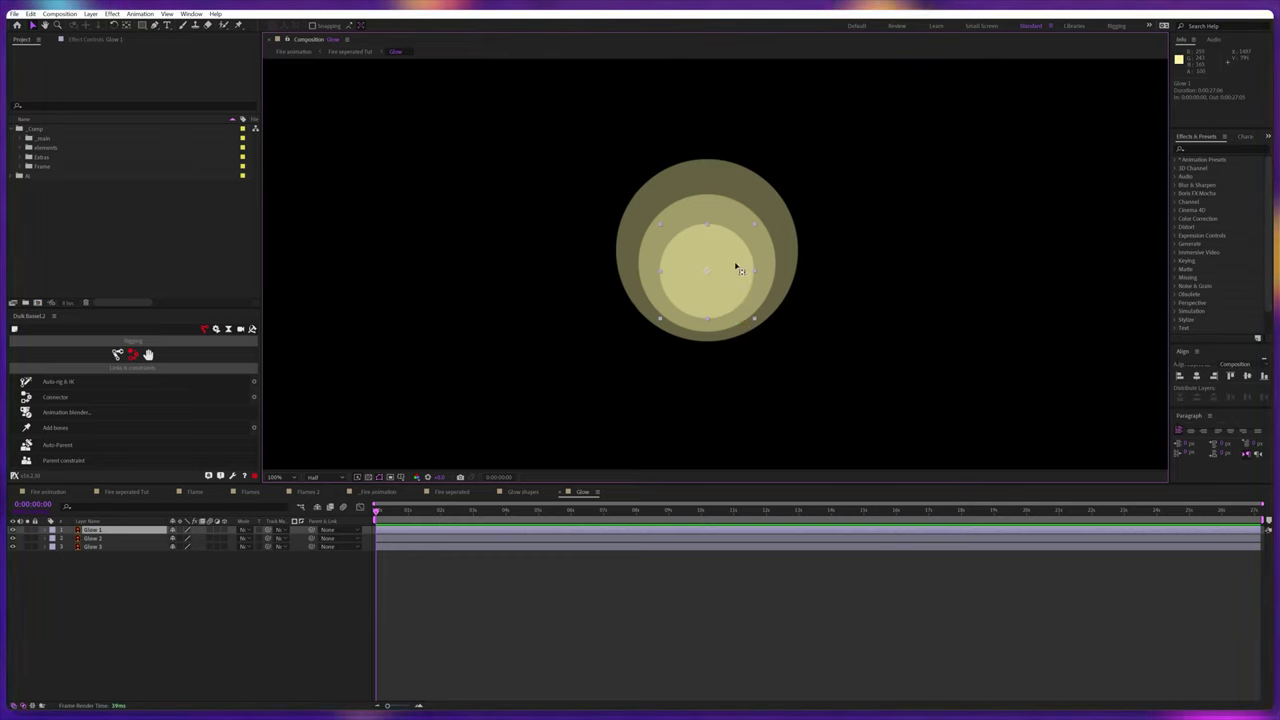
drag(706, 272, 708, 317)
click(116, 539)
click(104, 547)
click(104, 531)
click(110, 548)
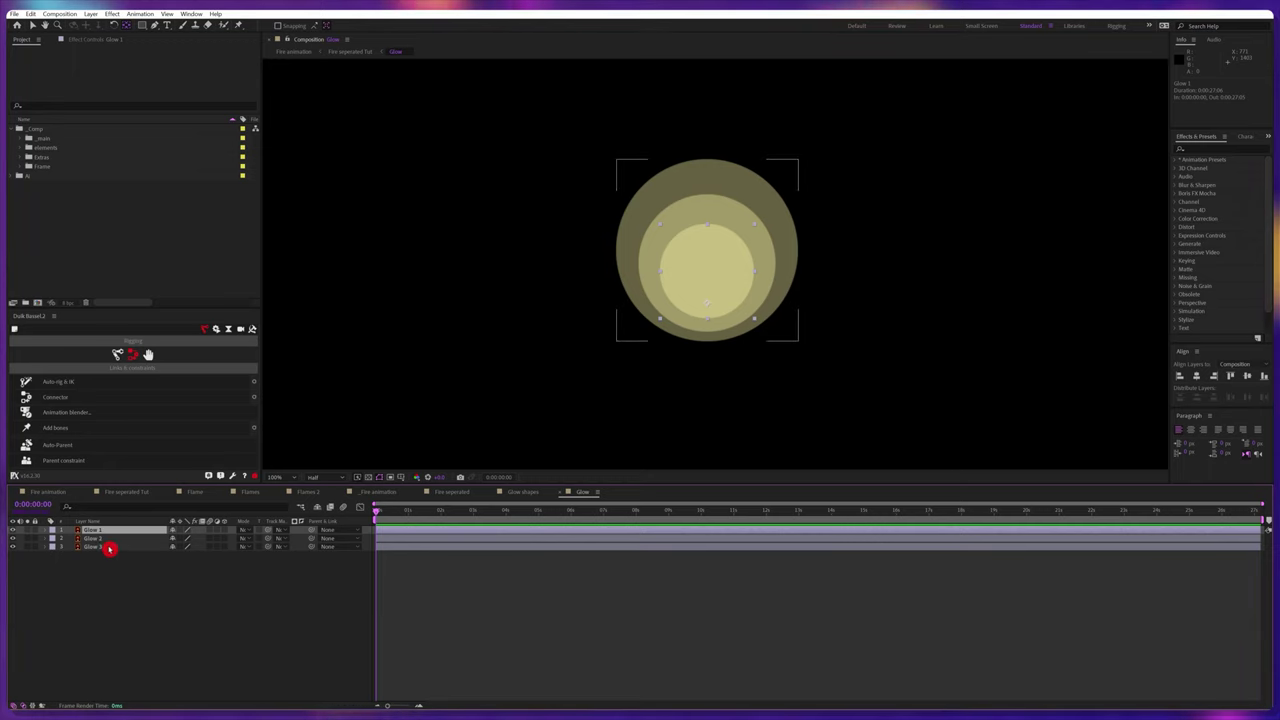
Keyframe Glow 1's scale at the first frame and set it to 120% at frame 5
key(s)
click(72, 547)
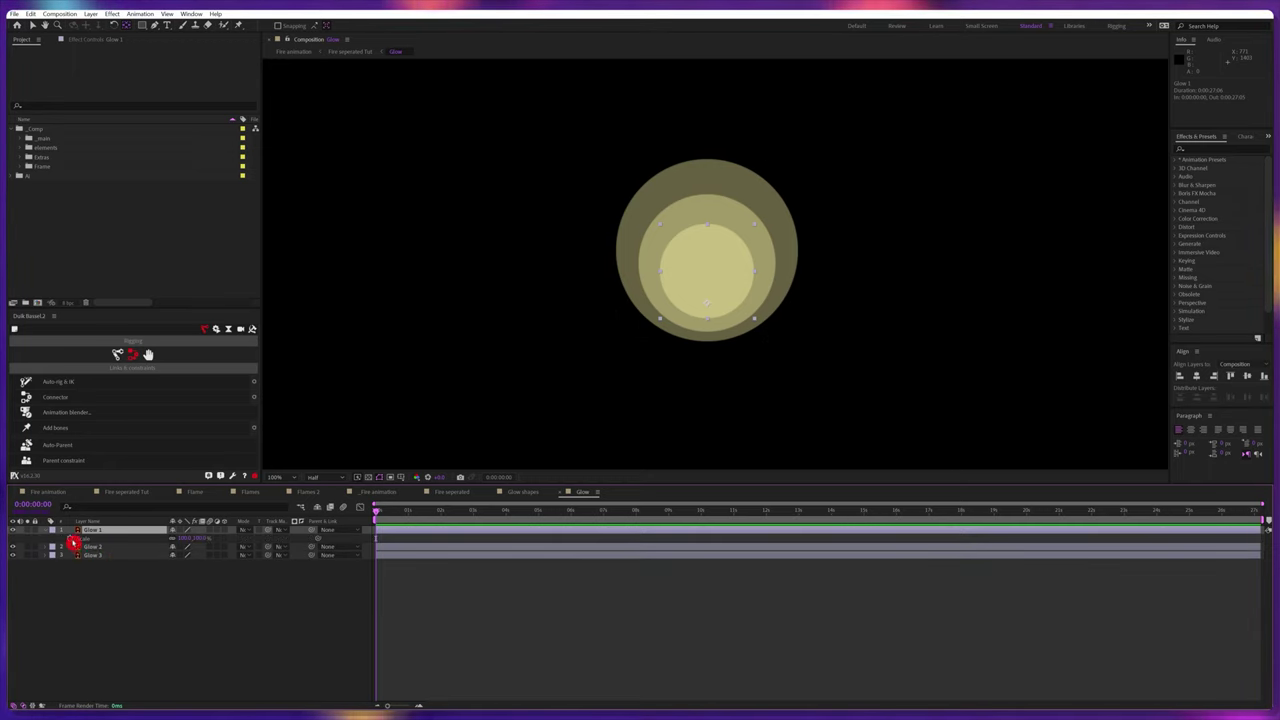
click(69, 538)
click(33, 504)
text(+)
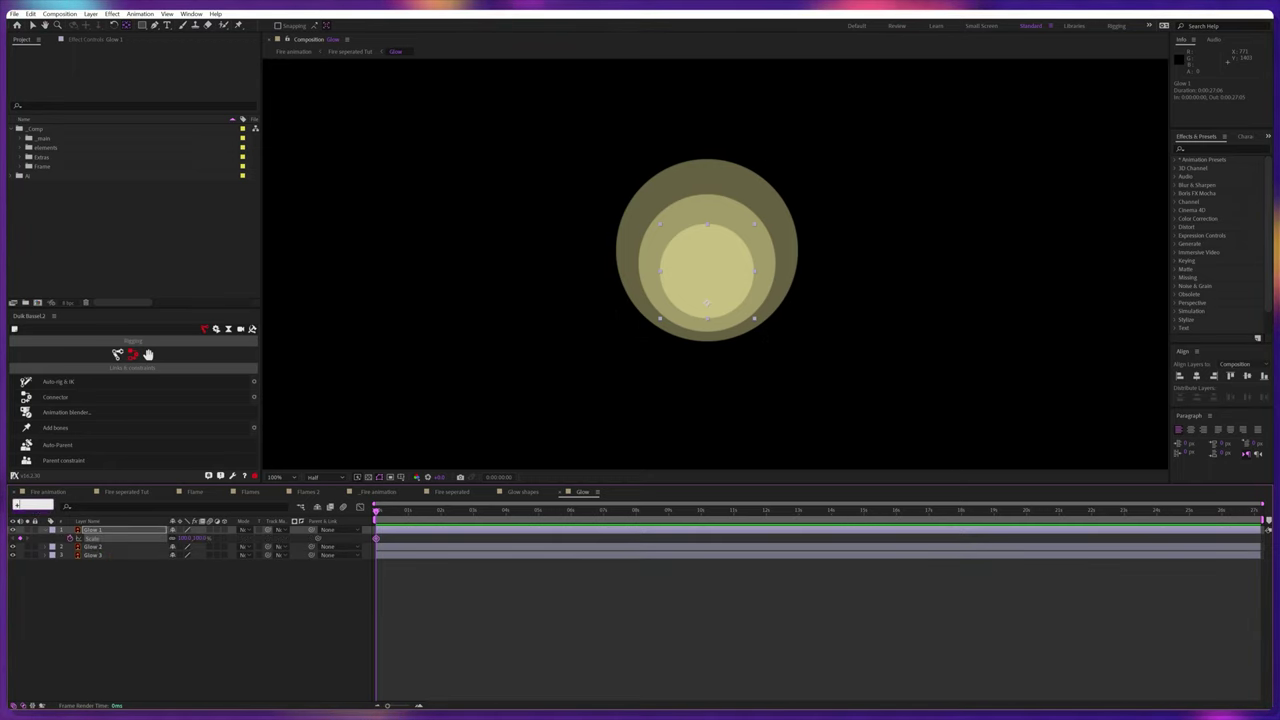
text(5)
key(Return)
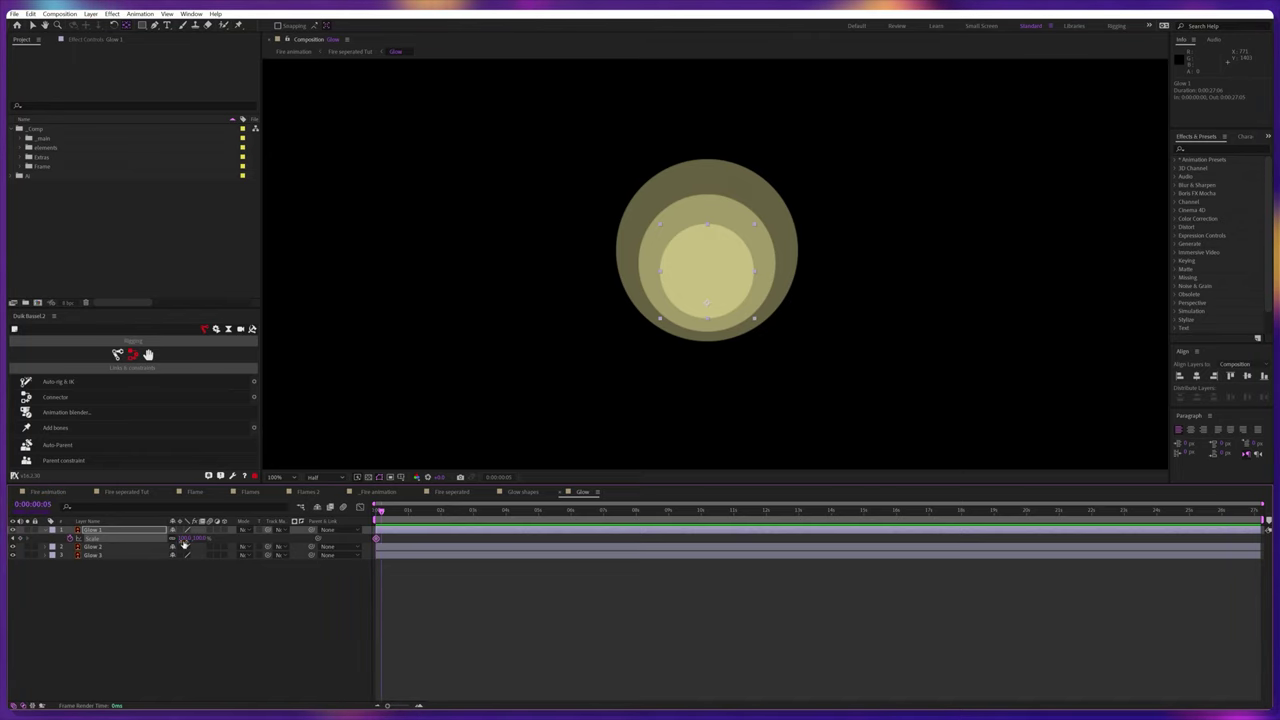
click(186, 539)
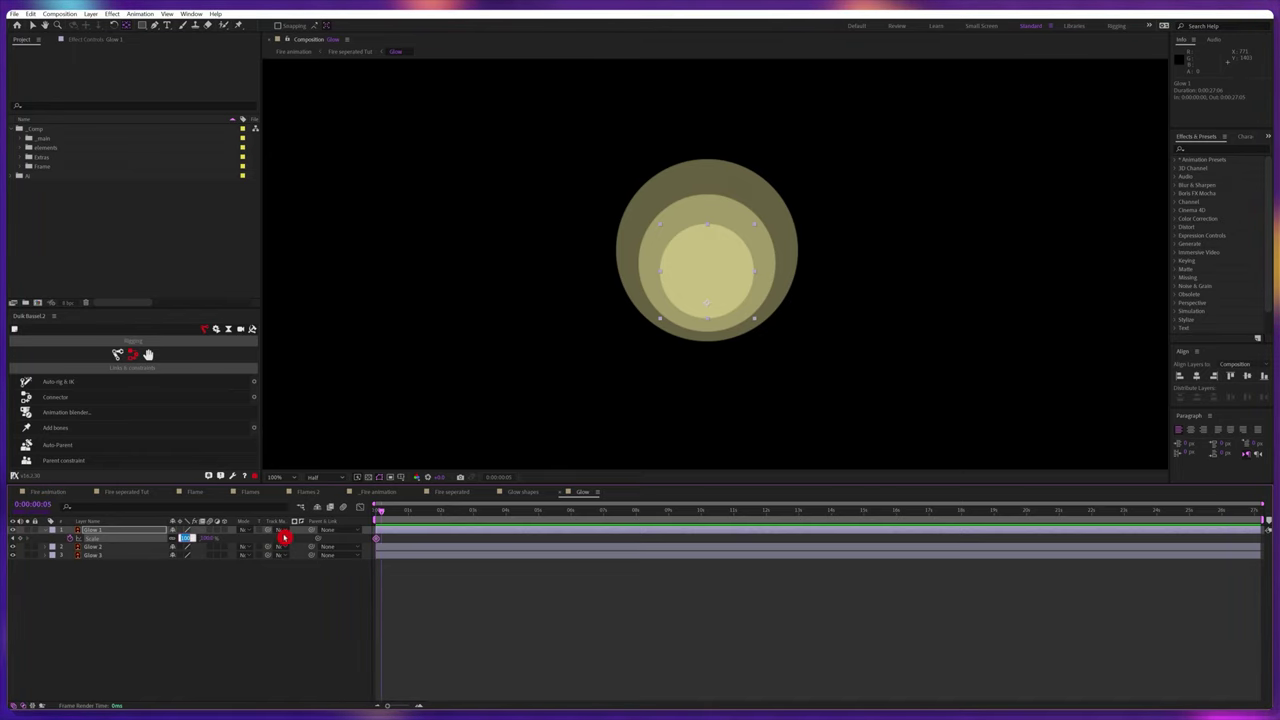
text(120)
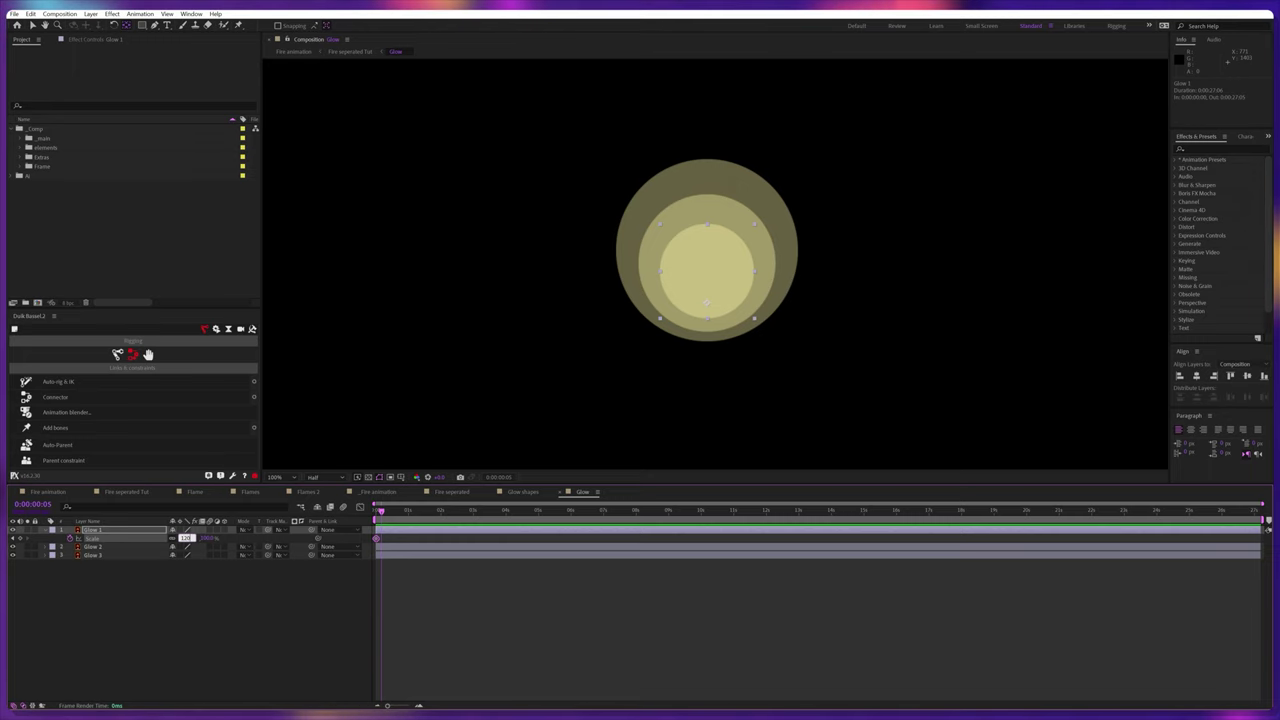
key(Return)
Set Glow 1's scale keyframe at the first frame to 95% and preview the scaling
key(Home)
scroll(372, 572, up, 3)
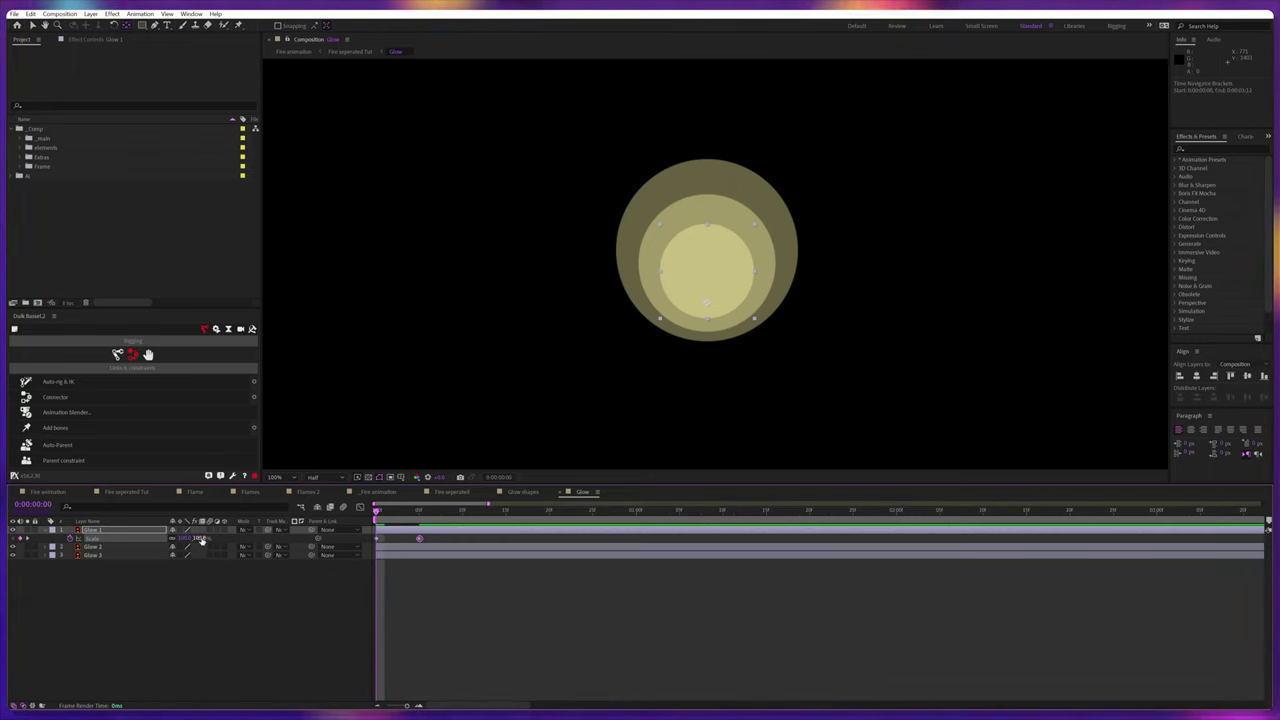
click(201, 539)
text(100)
key(Return)
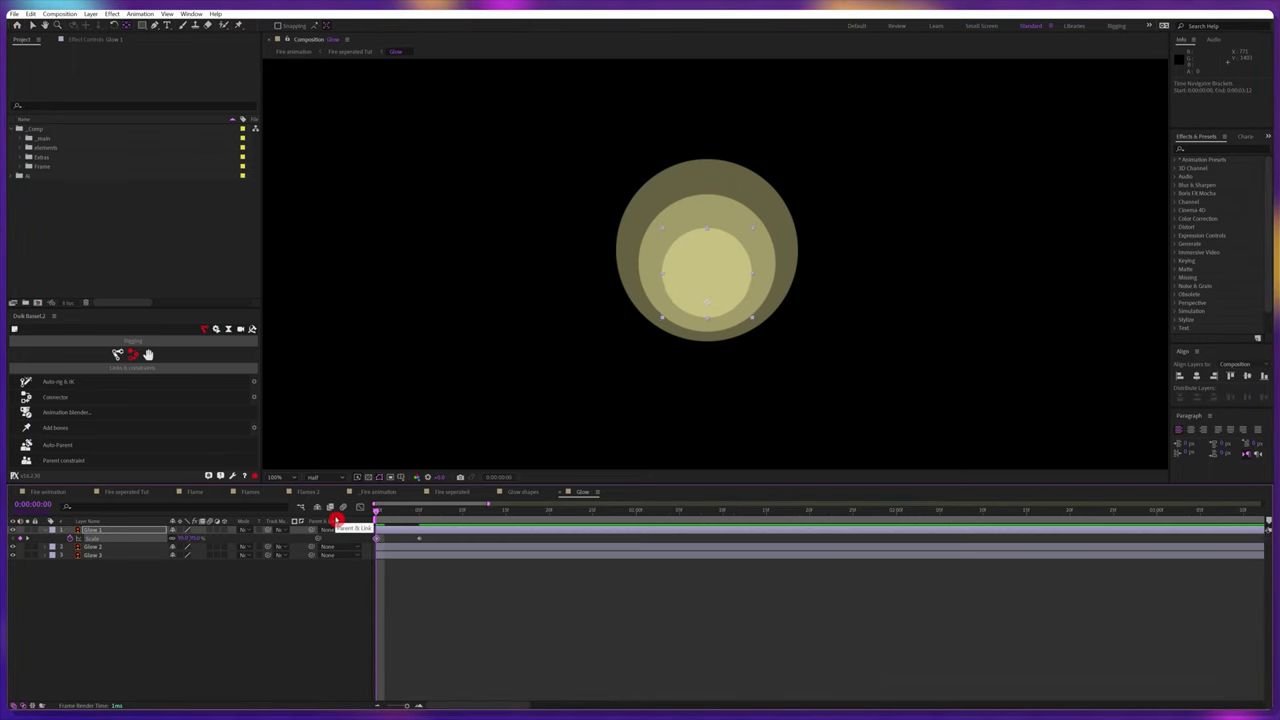
click(503, 620)
key(space)
Copy Glow 1's first scale keyframe to frame 10 and apply Easy Ease to all three keyframes
click(45, 505)
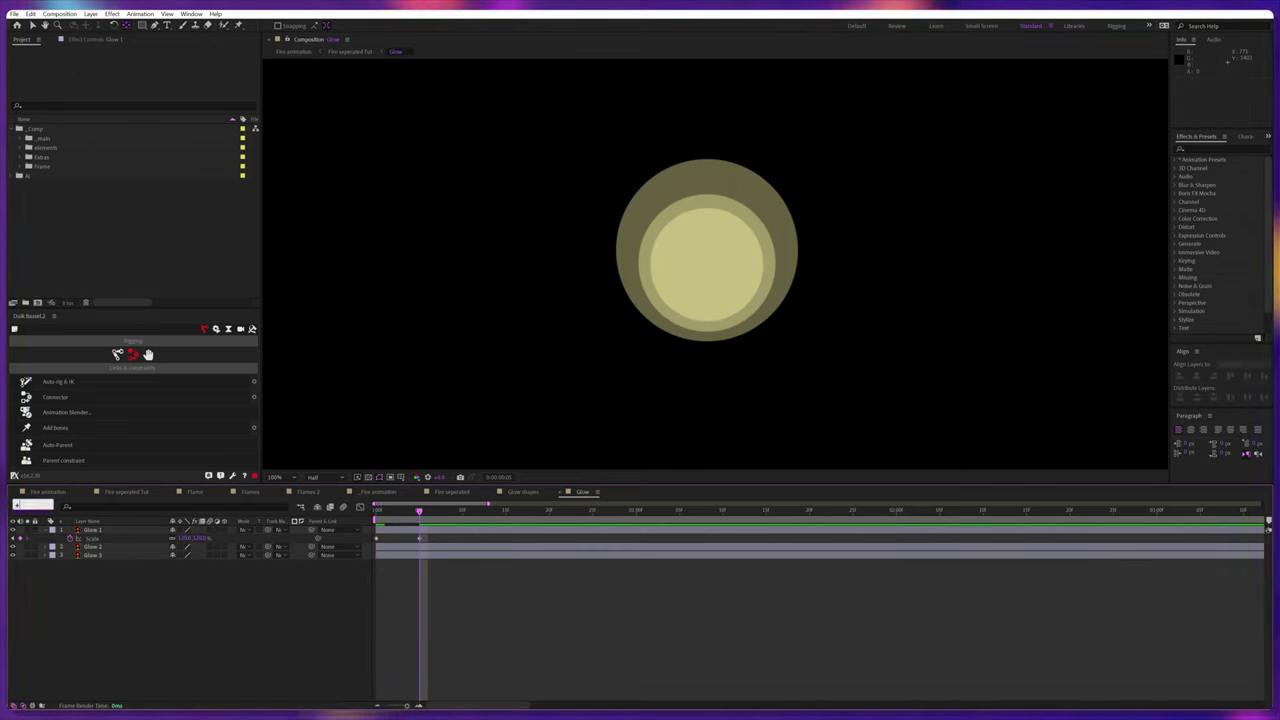
text(+5)
key(Return)
click(377, 538)
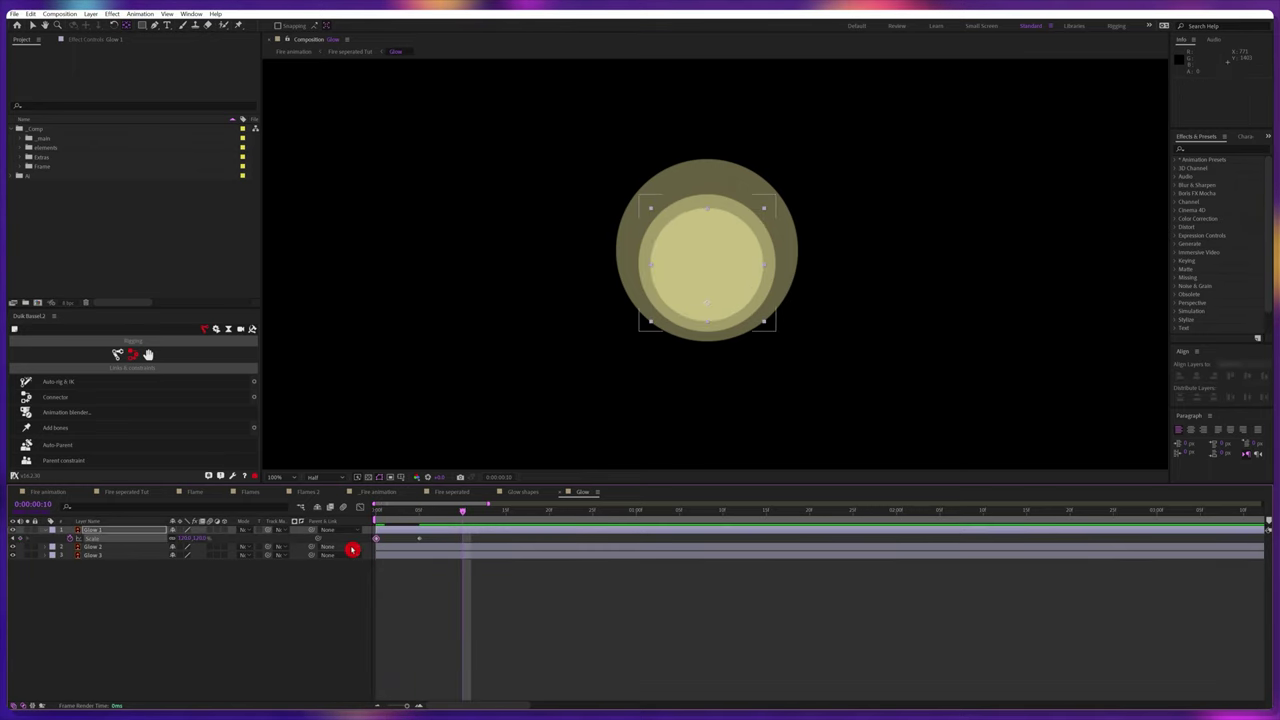
key(ctrl+c)
key(ctrl+v)
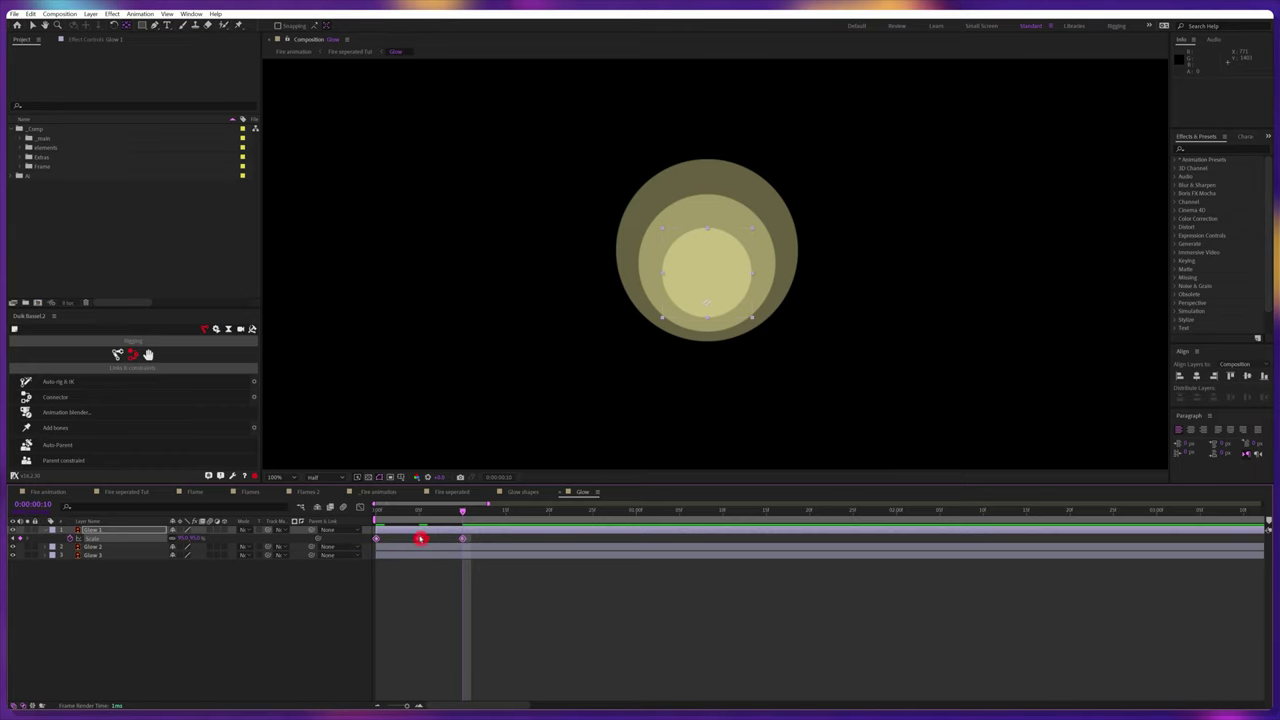
click(439, 607)
key(F9)
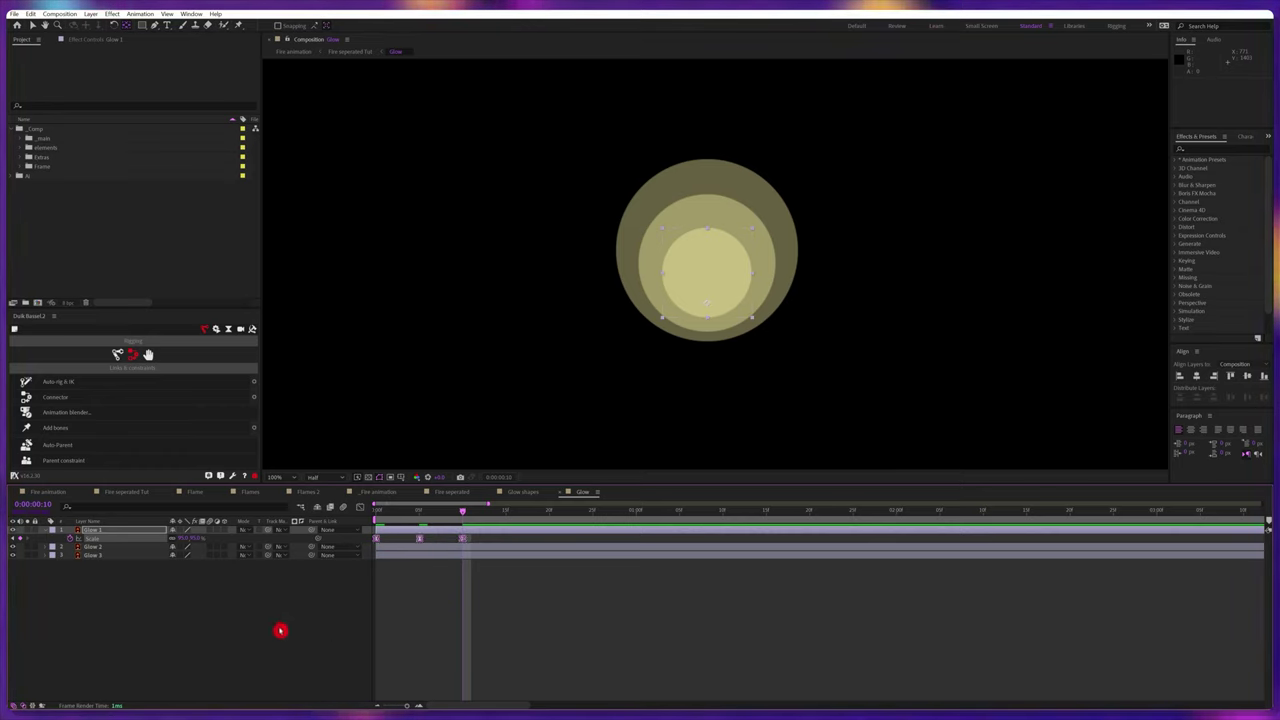
Add the expression loopIn()+loopOut()-value; to Glow 1's scale
click(280, 631)
alt+click(70, 539)
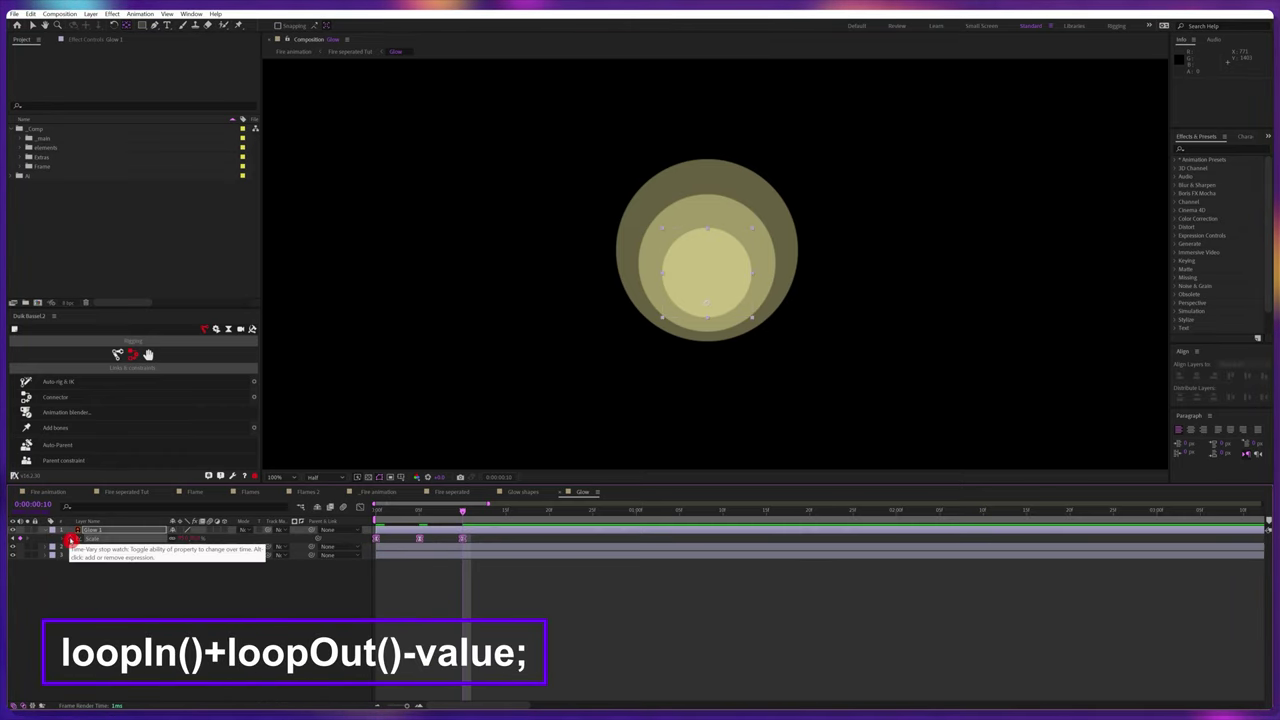
text(loopIn()+loopOut()-value;)
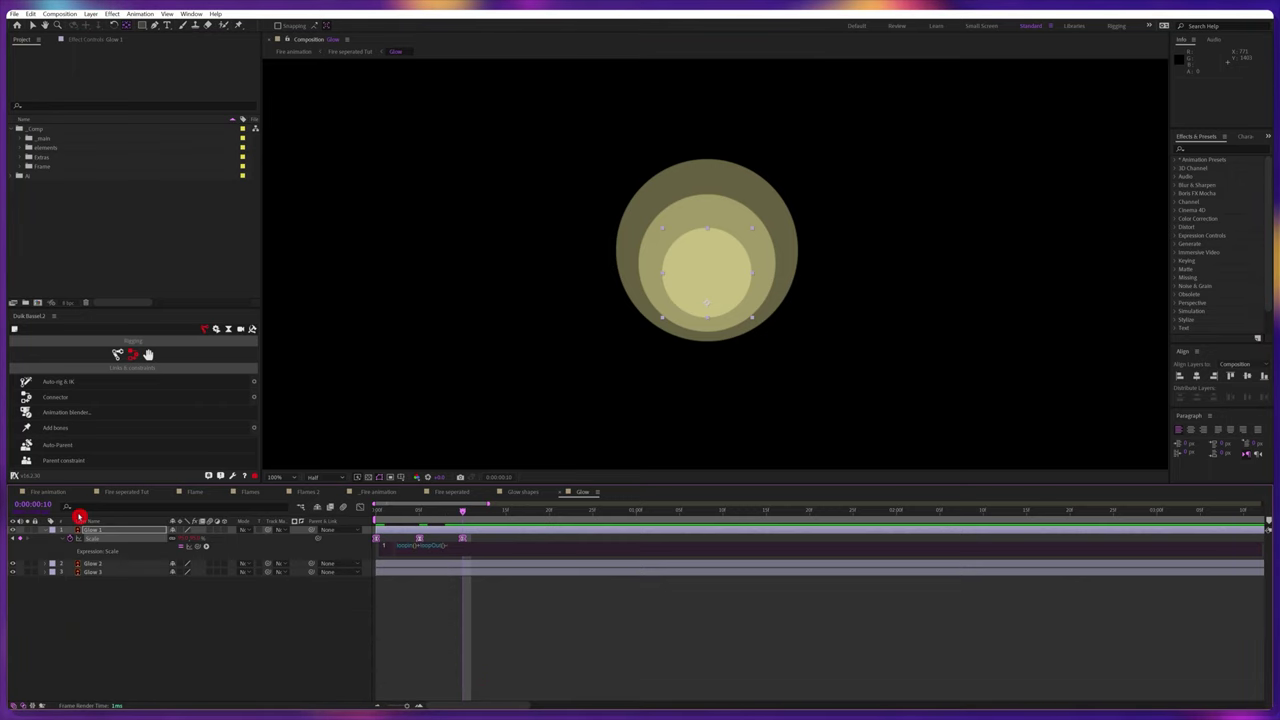
click(456, 545)
Copy Glow 1's looping scale animation and paste it onto Glow 2 at frame 3 and Glow 3 at frame 6
drag(456, 545, 341, 553)
key(ctrl+c)
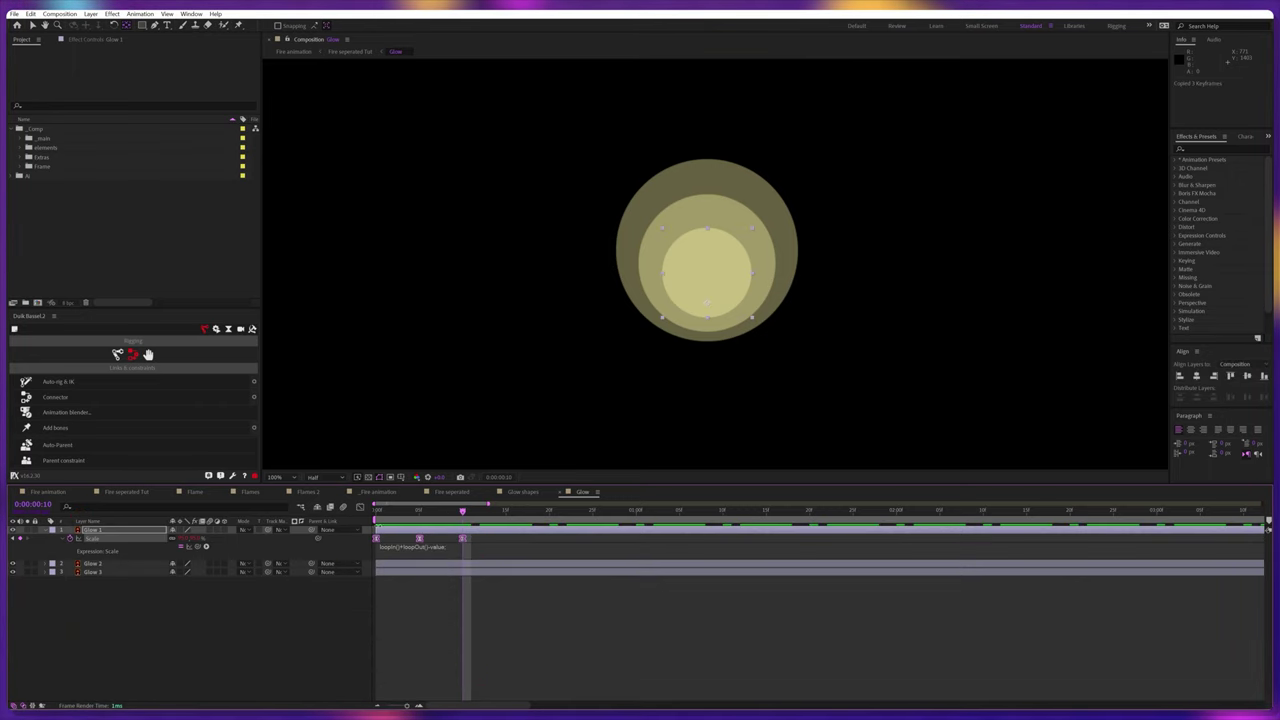
click(394, 515)
click(423, 571)
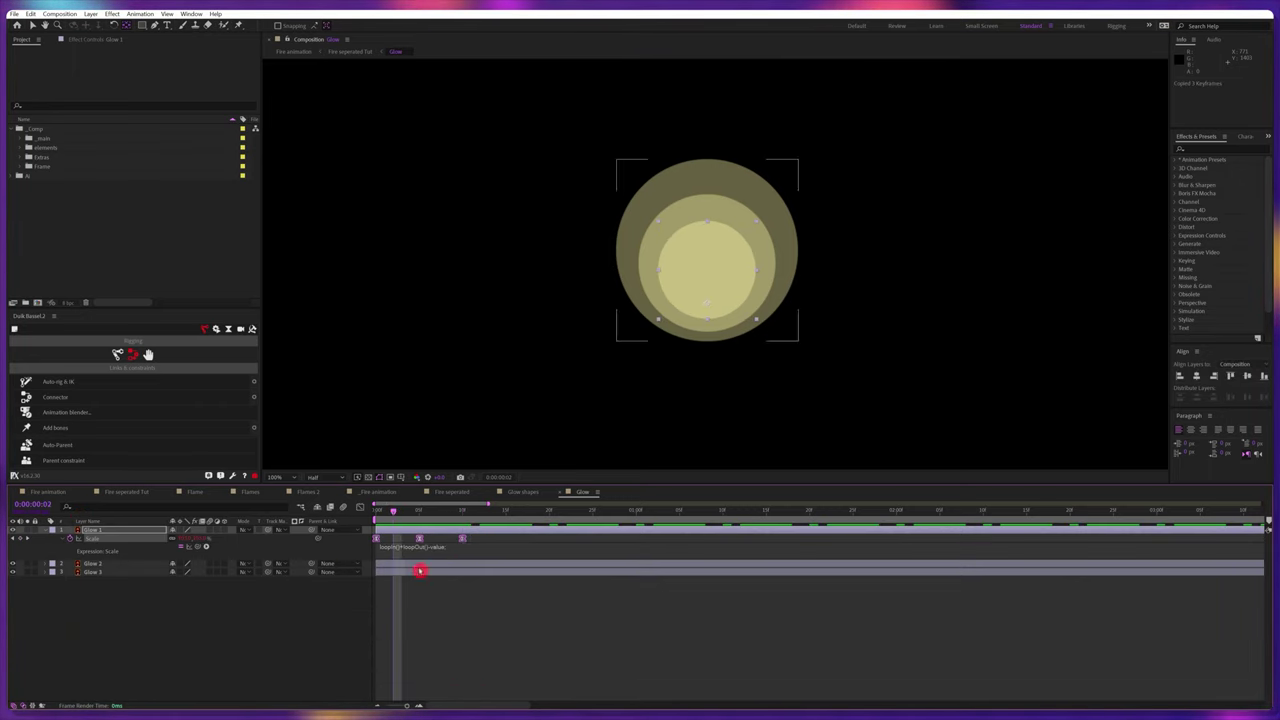
click(403, 514)
click(412, 565)
key(ctrl+v)
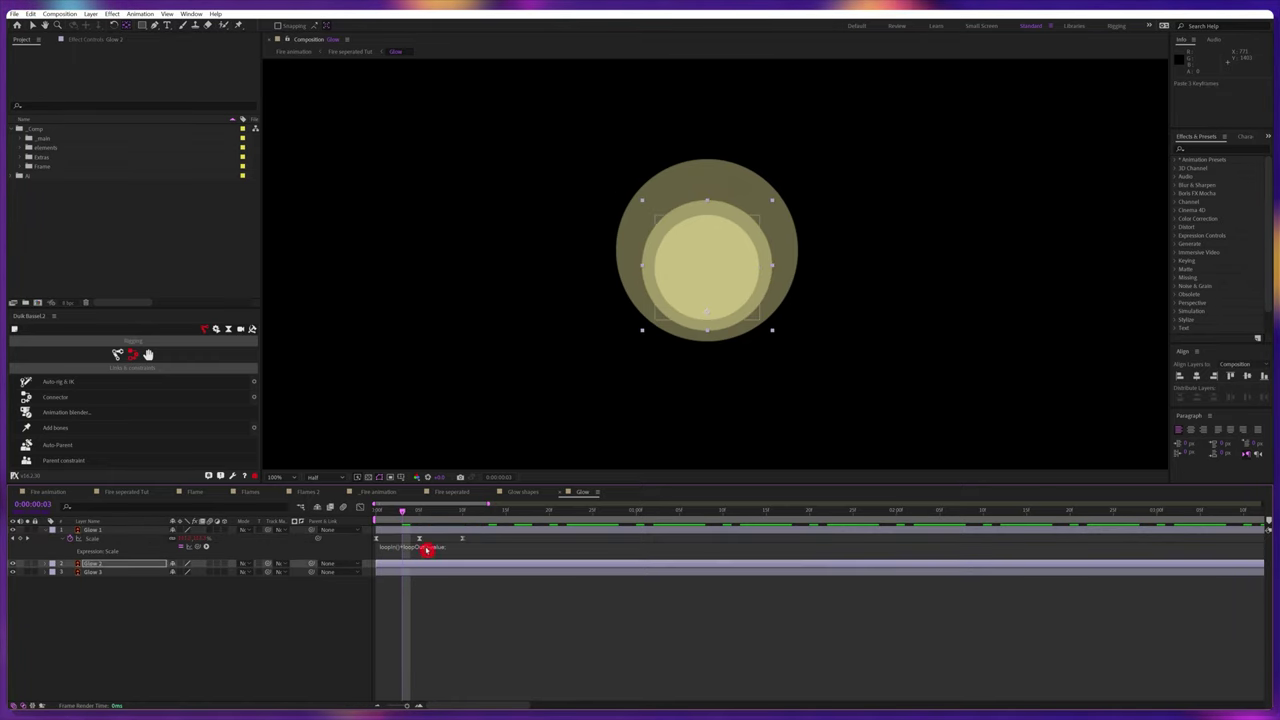
click(429, 514)
key(u)
Set the Glow layer's blending mode to Overlay in the Fire separated Tut composition and preview the result from the first frame
click(122, 492)
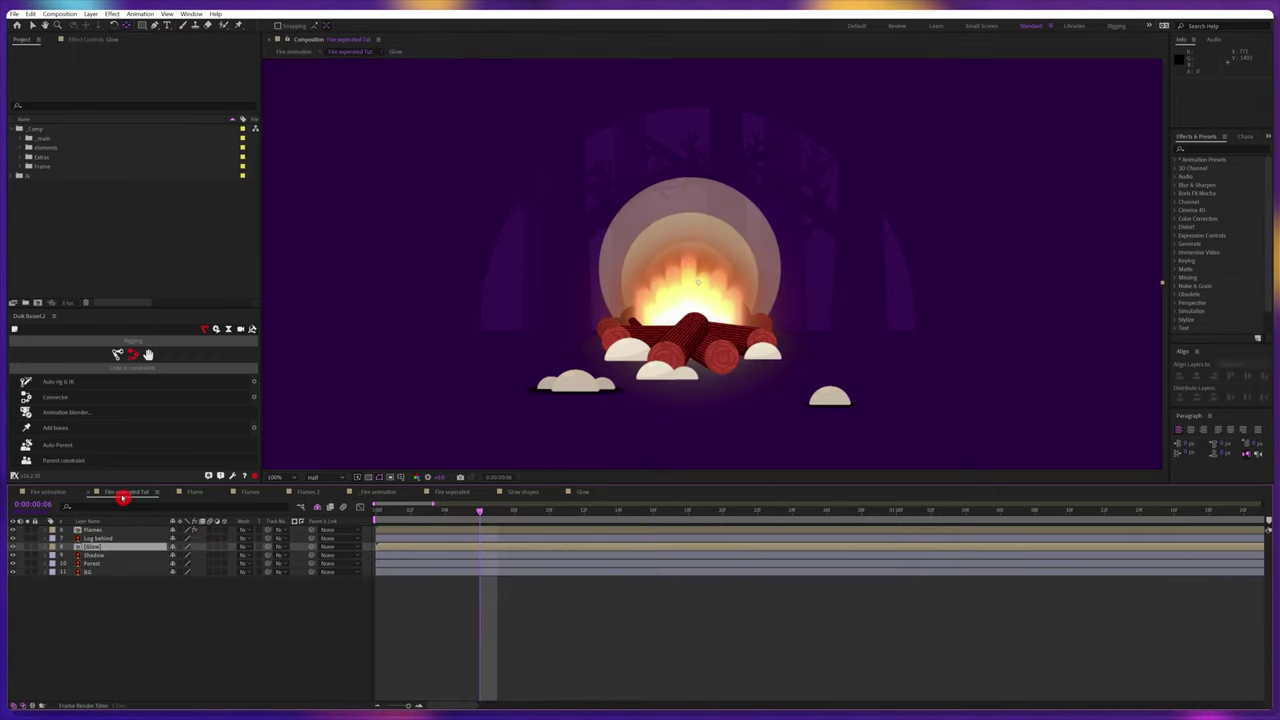
click(162, 556)
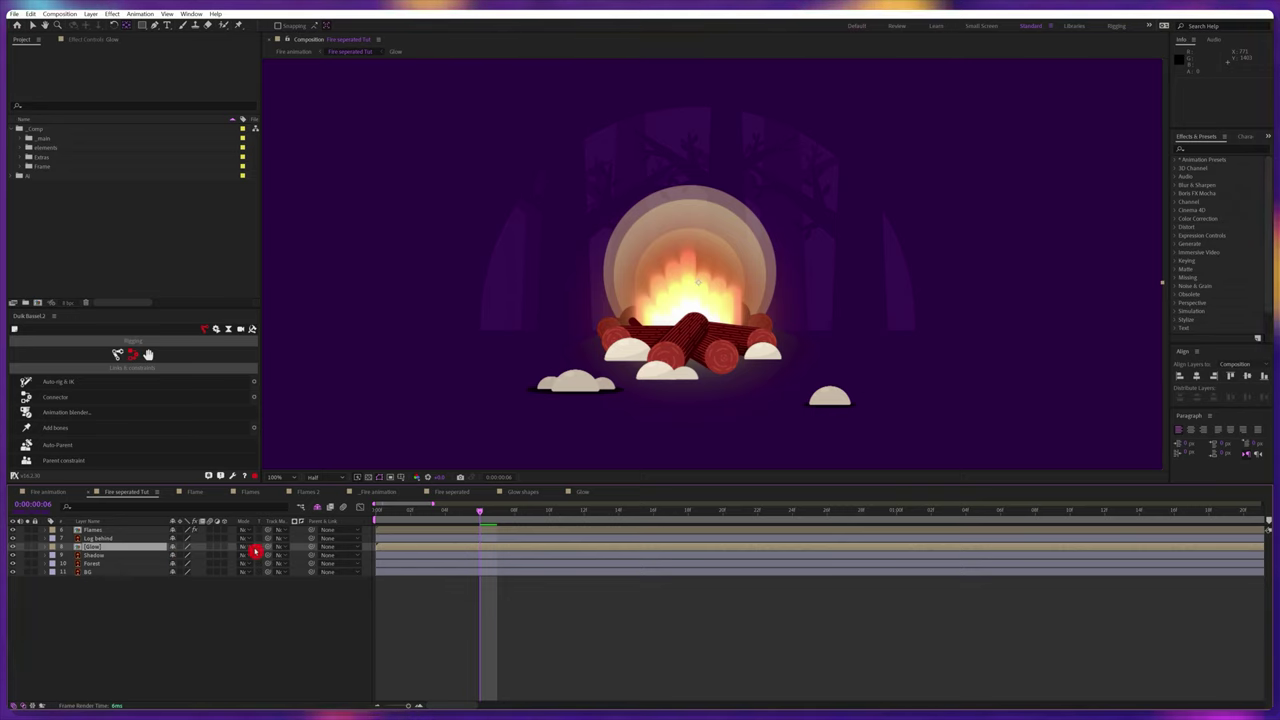
click(245, 551)
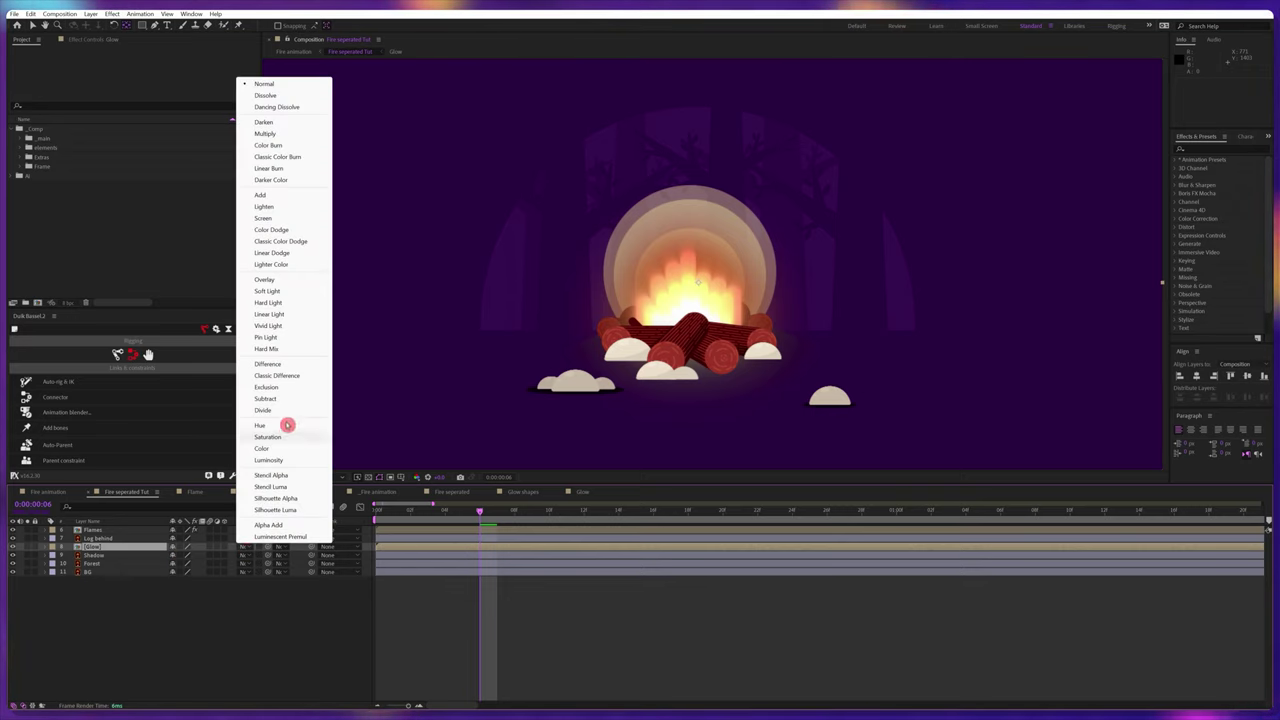
click(282, 285)
click(468, 617)
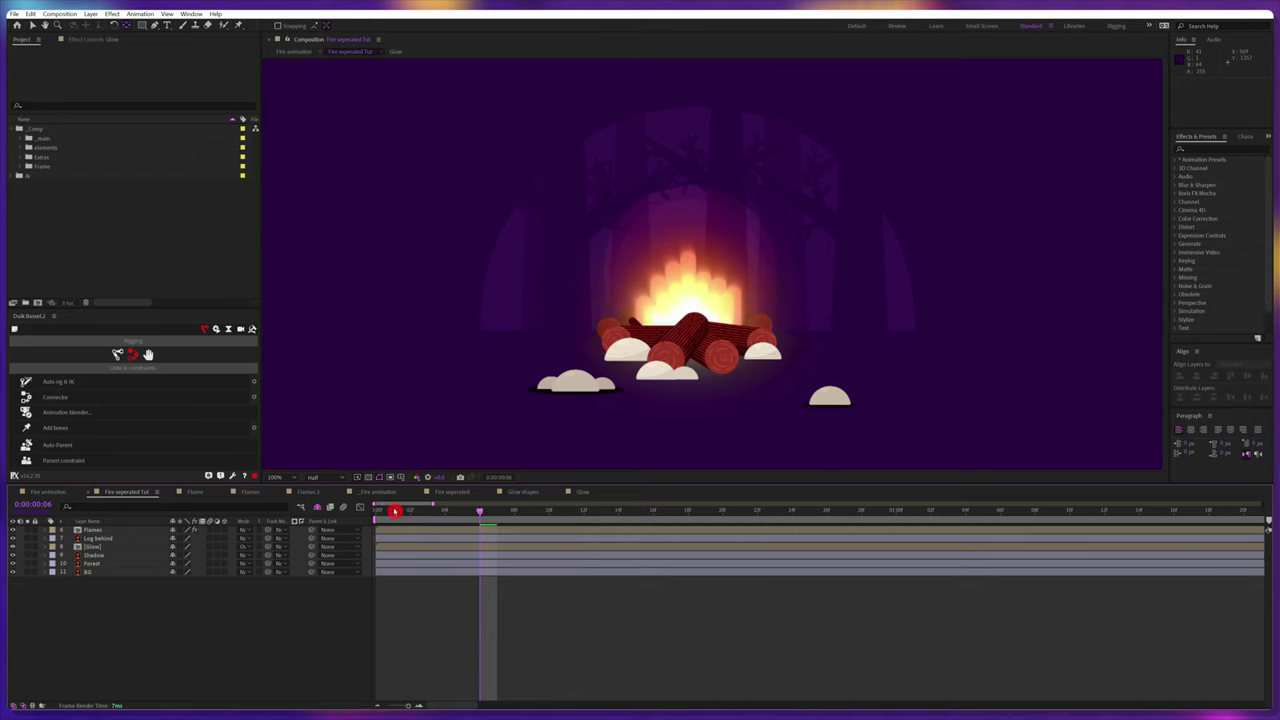
click(385, 511)
key(space)
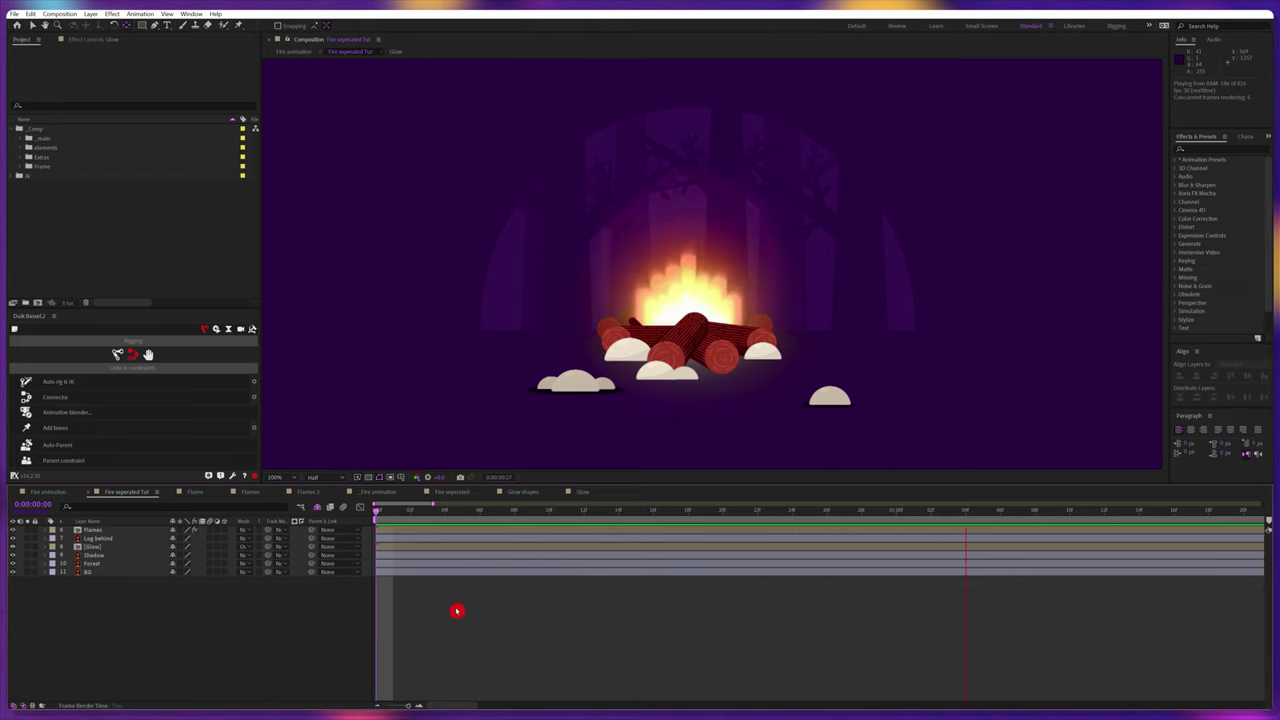
drag(410, 511, 582, 506)
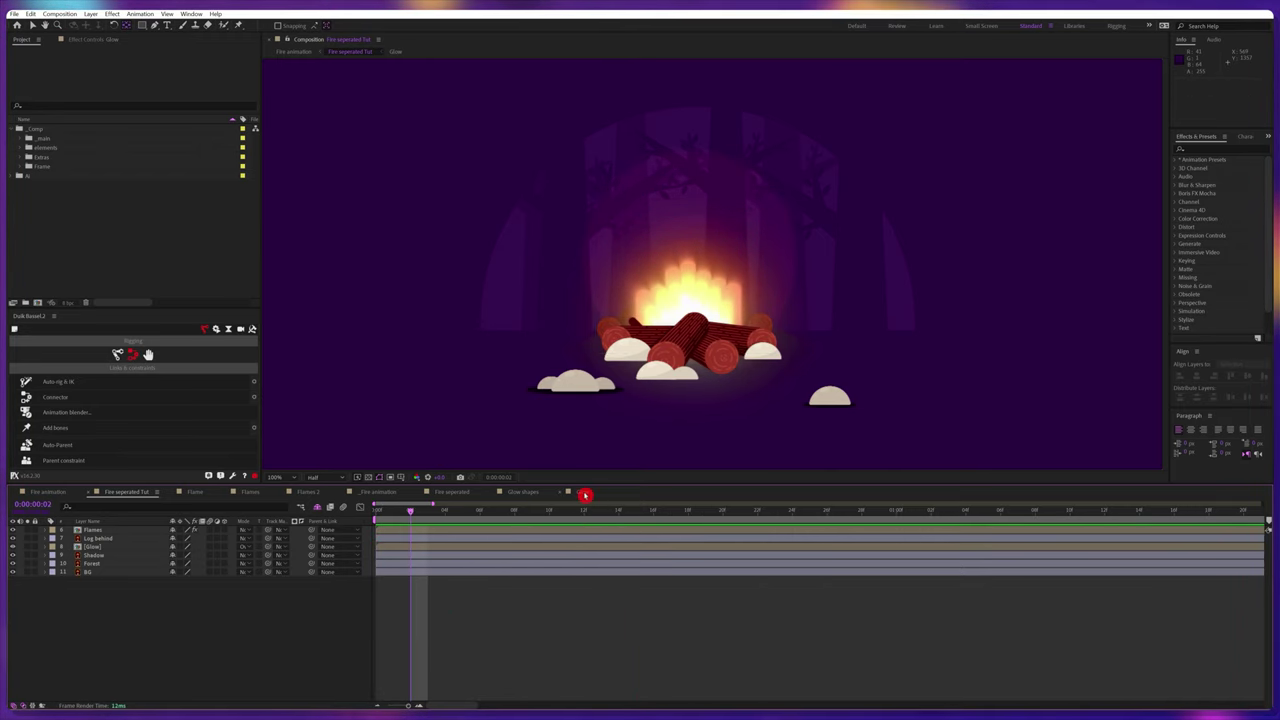
In the Glow composition, set Glow 3's scale keyframe at frame 11 to 110% and preview the pulsing
click(583, 491)
drag(455, 518, 471, 517)
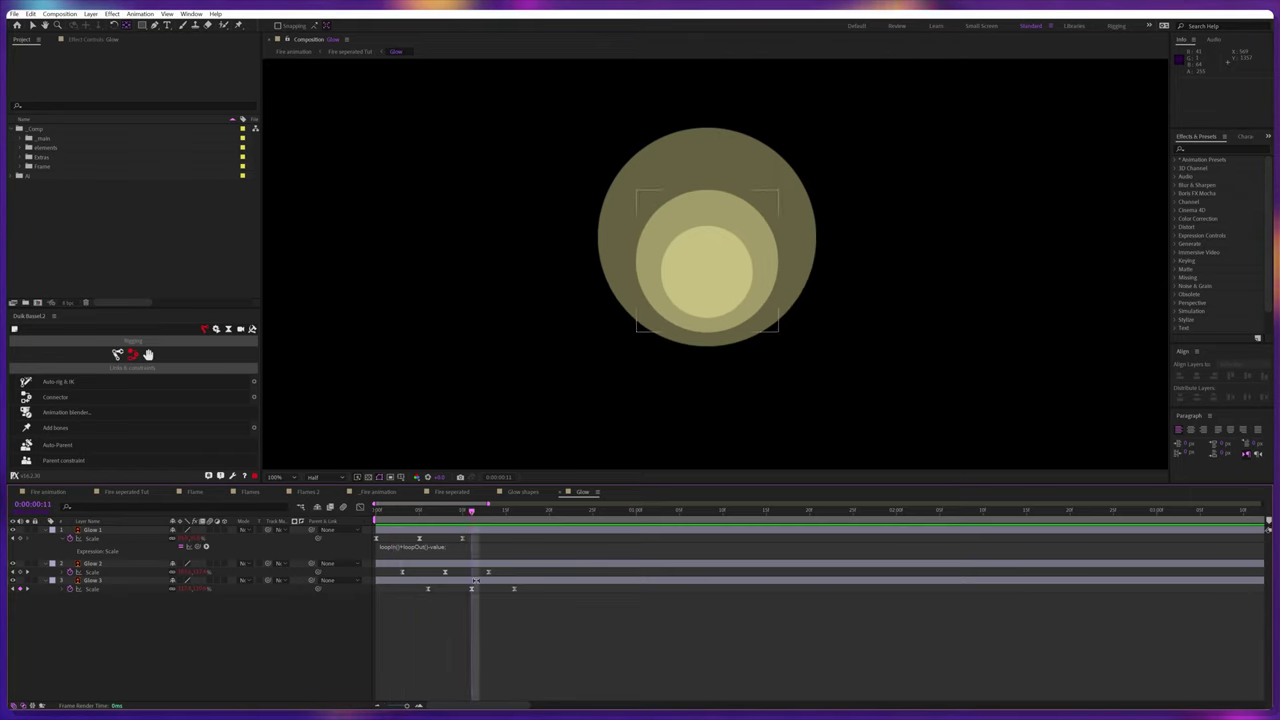
click(480, 581)
click(480, 581)
key(v)
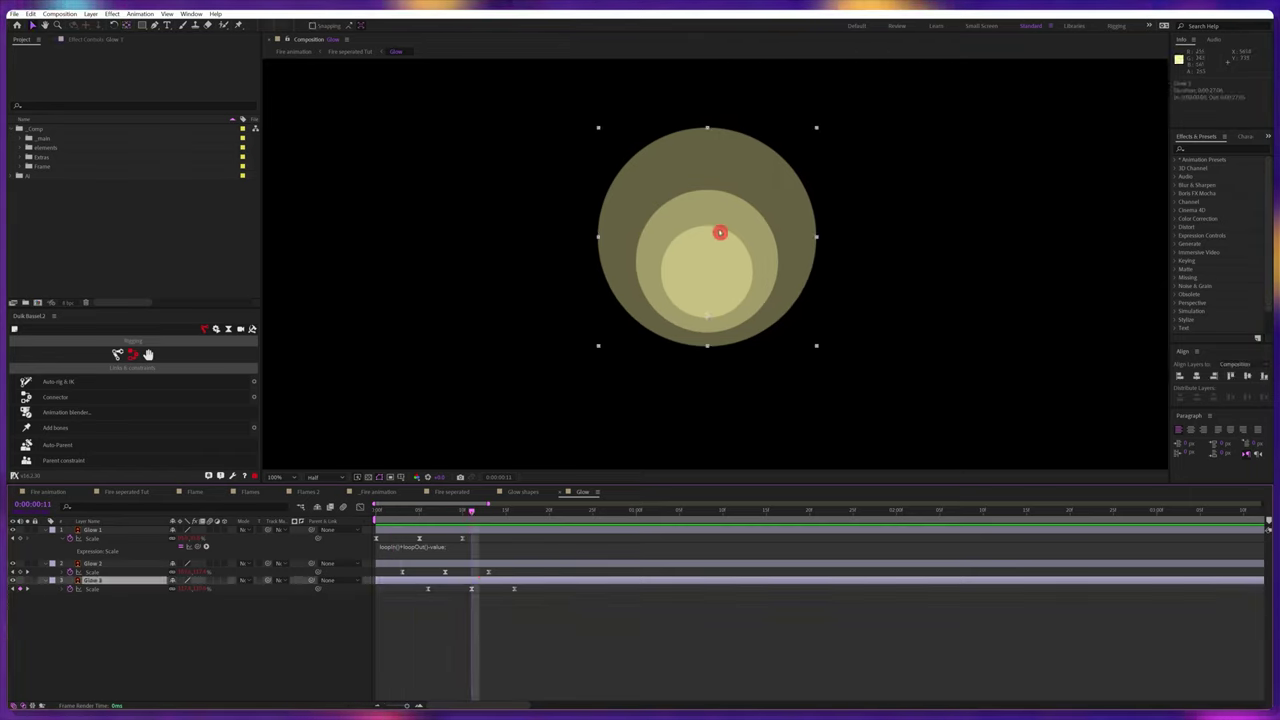
drag(730, 160, 739, 158)
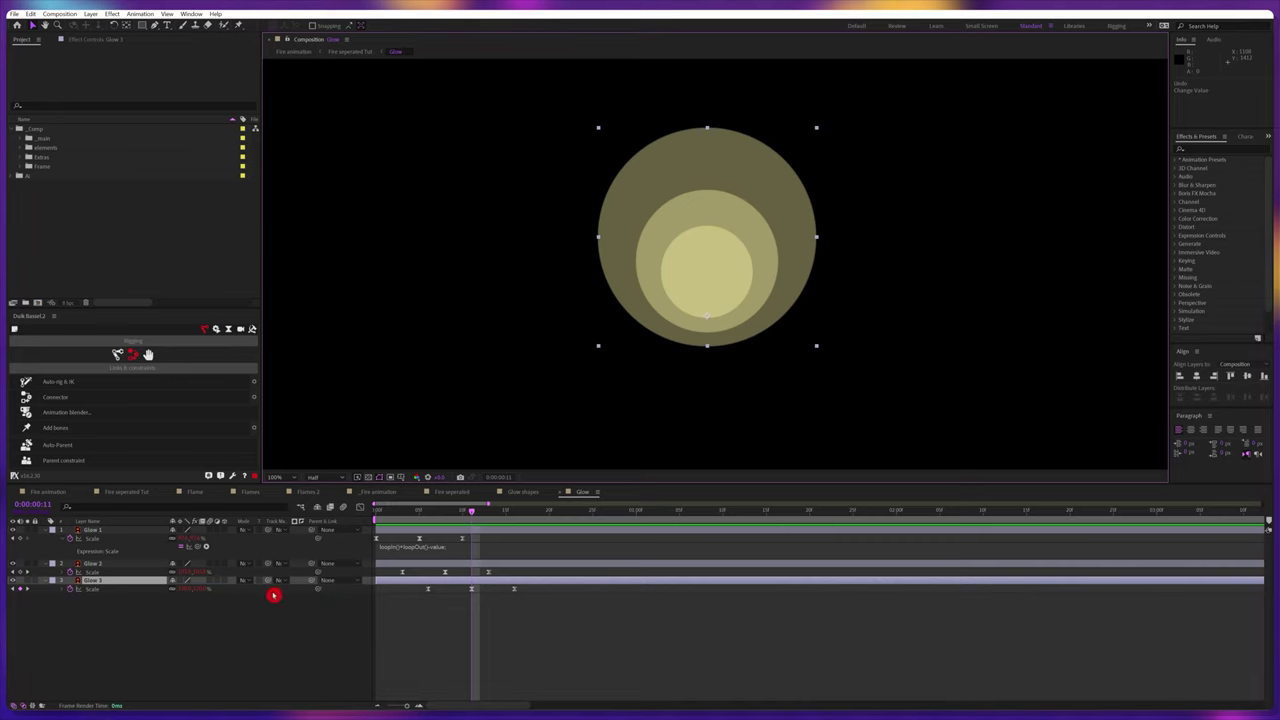
click(203, 588)
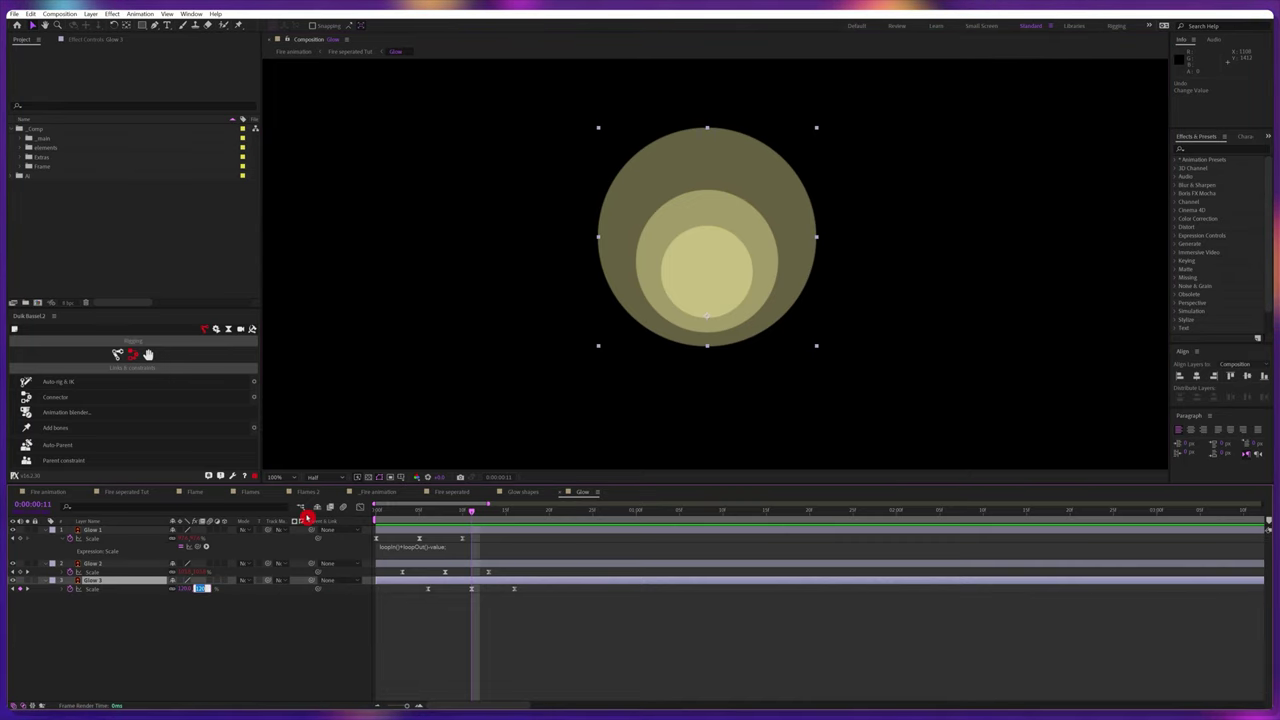
text(110)
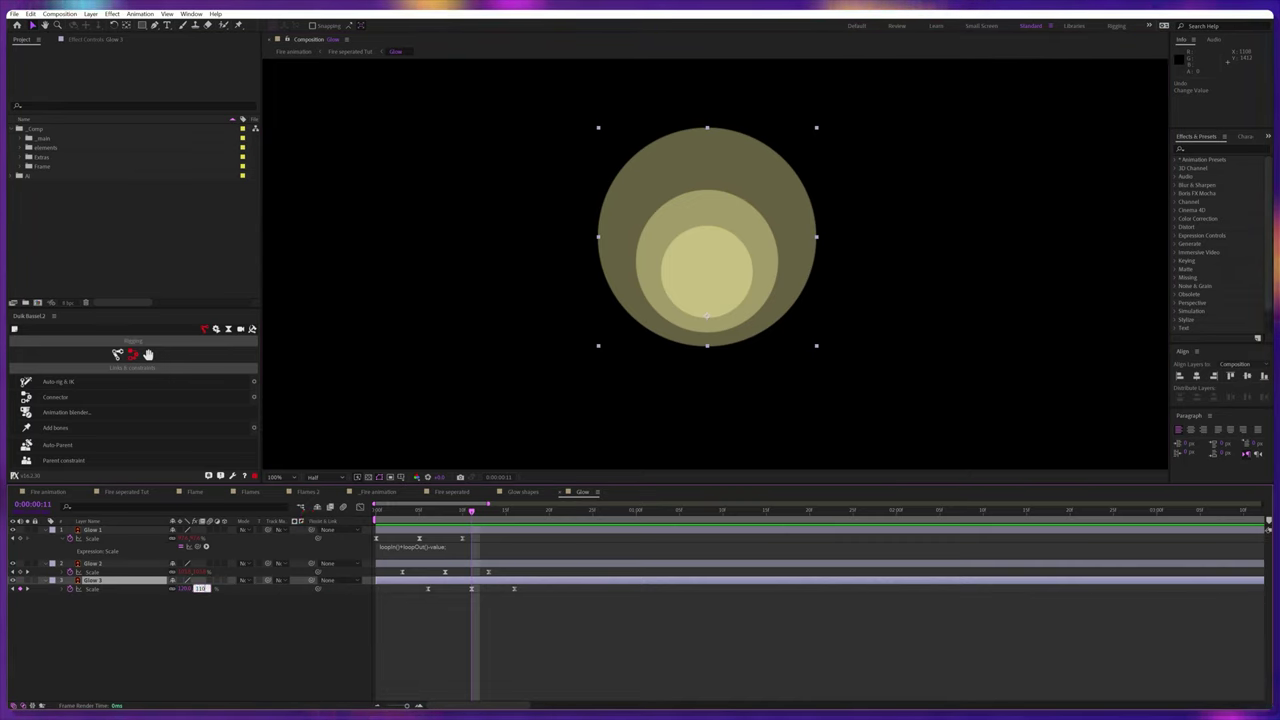
key(Return)
key(space)
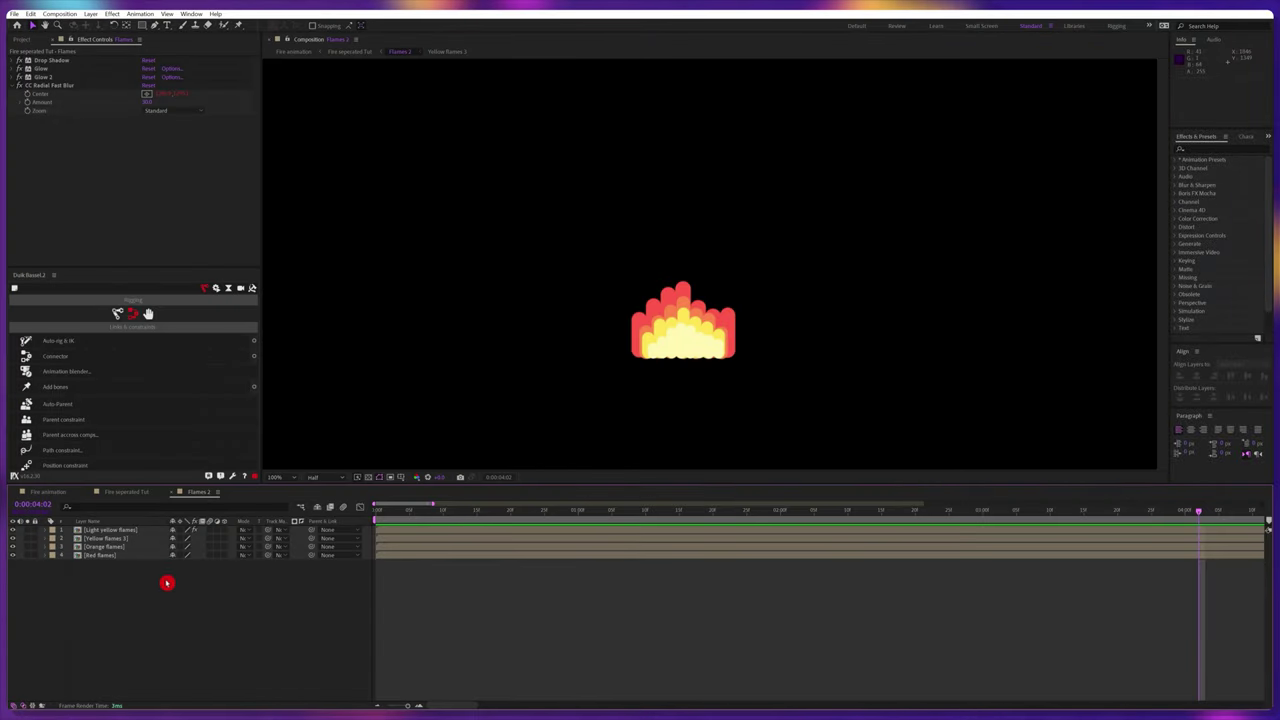
Create a comp-sized light yellow solid named Particles in the Flames 2 composition
right_click(143, 579)
mouse_move(168, 584)
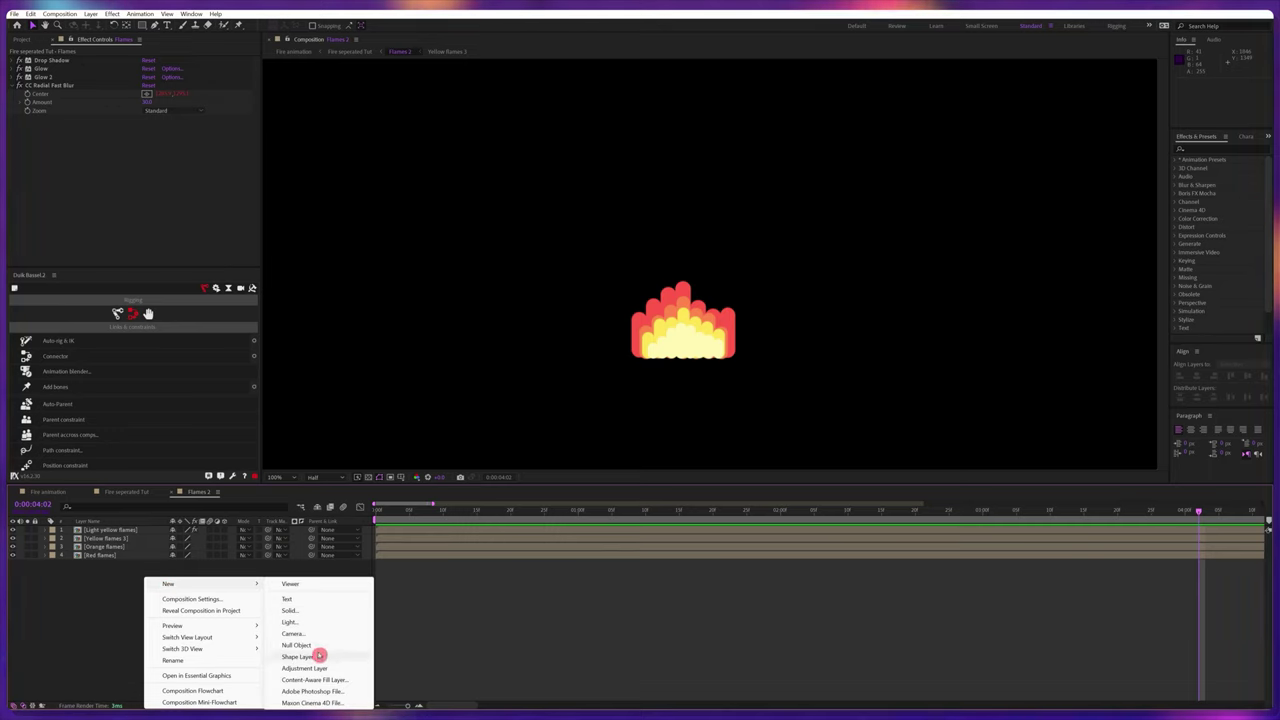
click(310, 612)
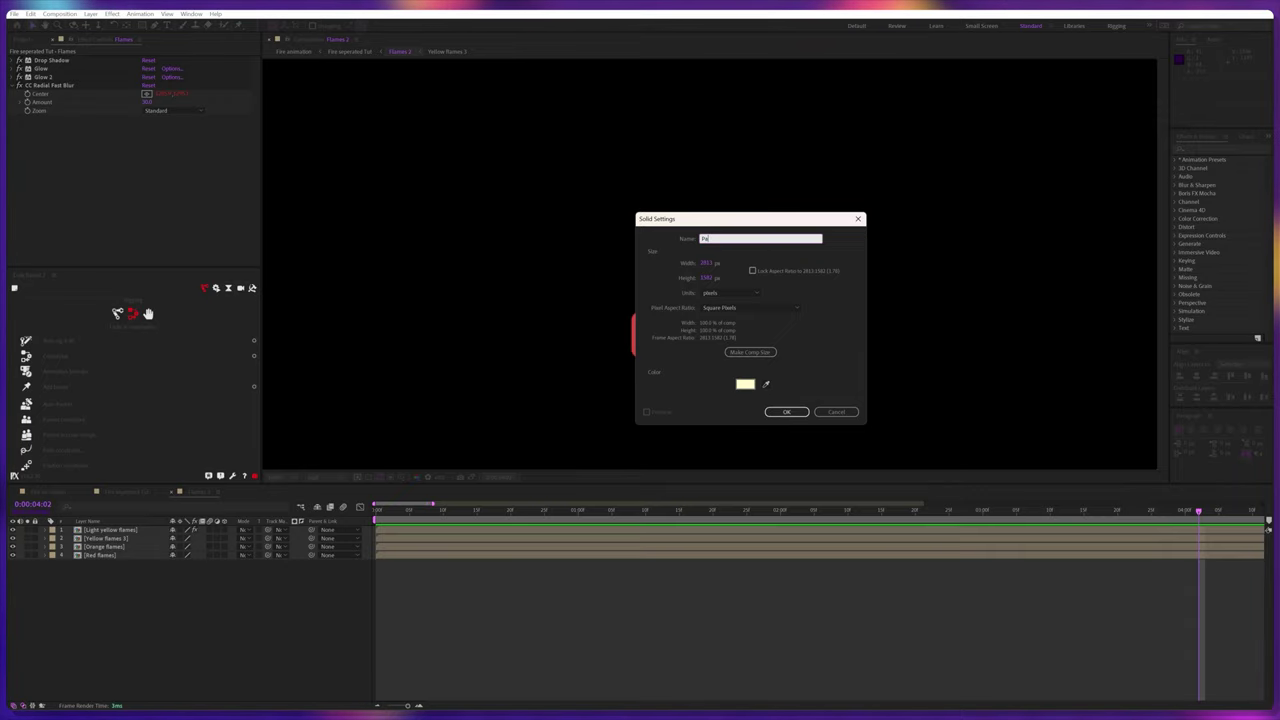
text(rticles)
click(786, 411)
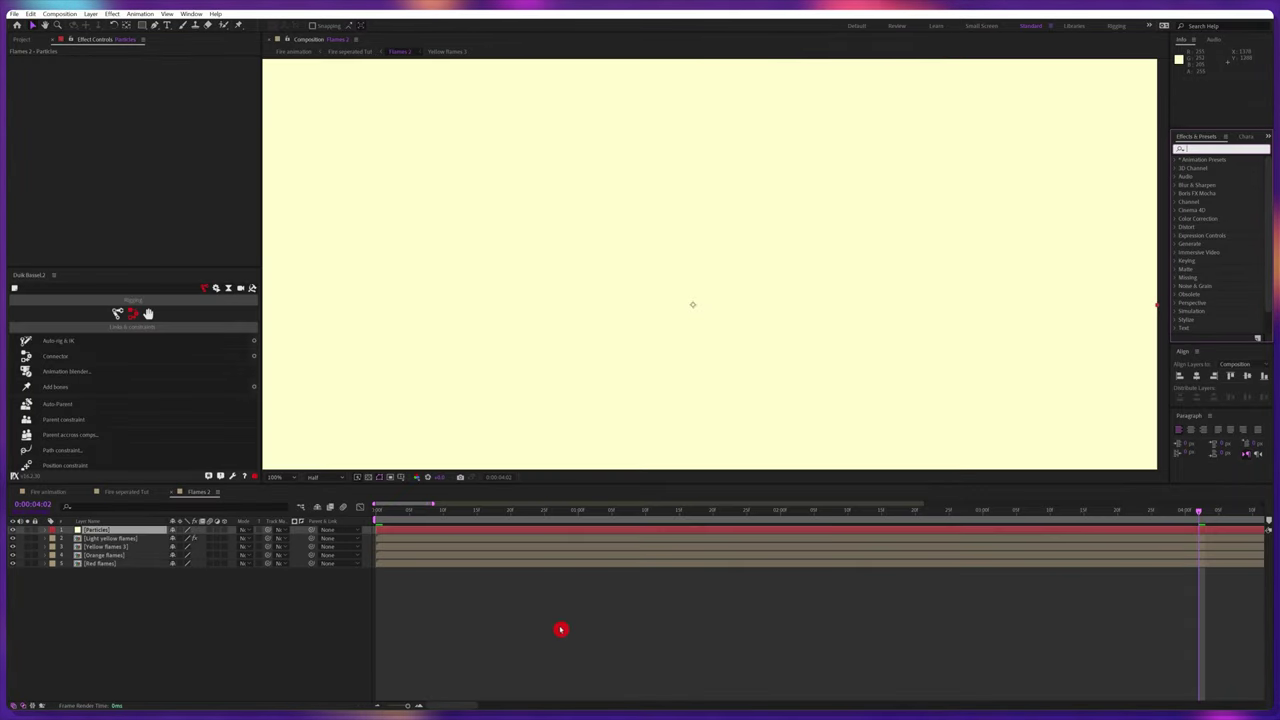
Apply the CC Particle World effect to the Particles solid and preview the emission
text(cc)
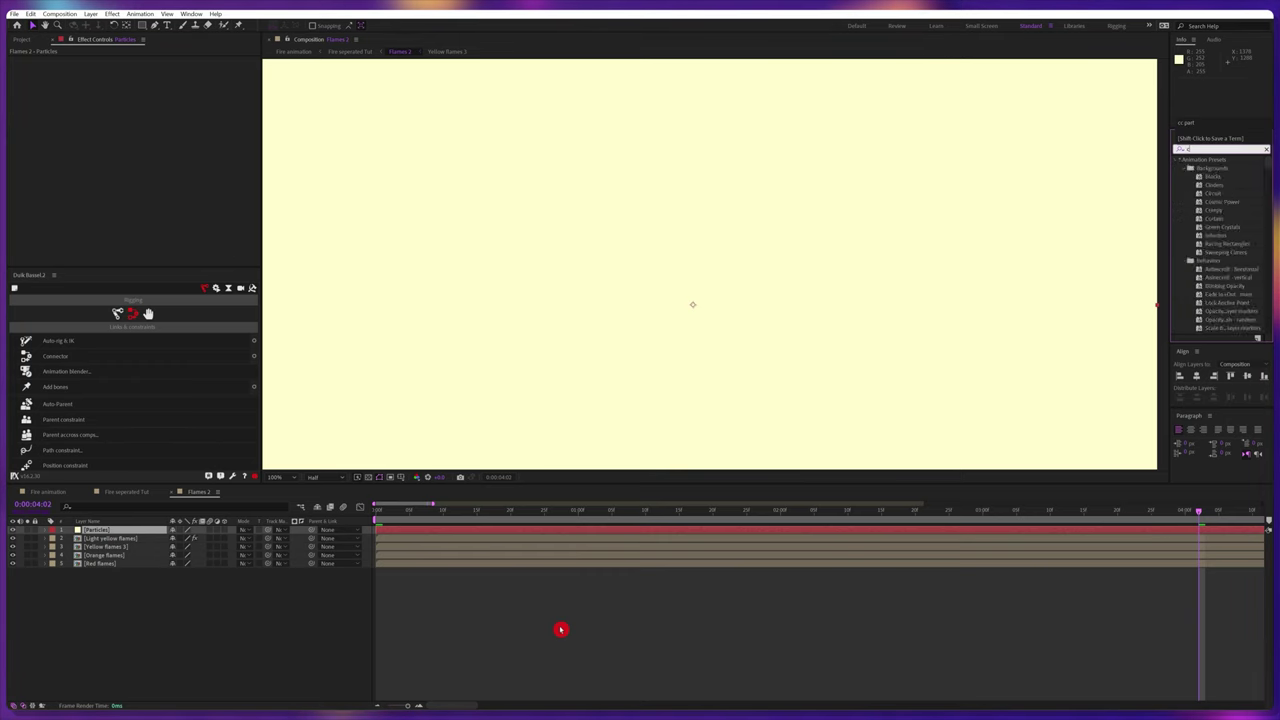
text( part)
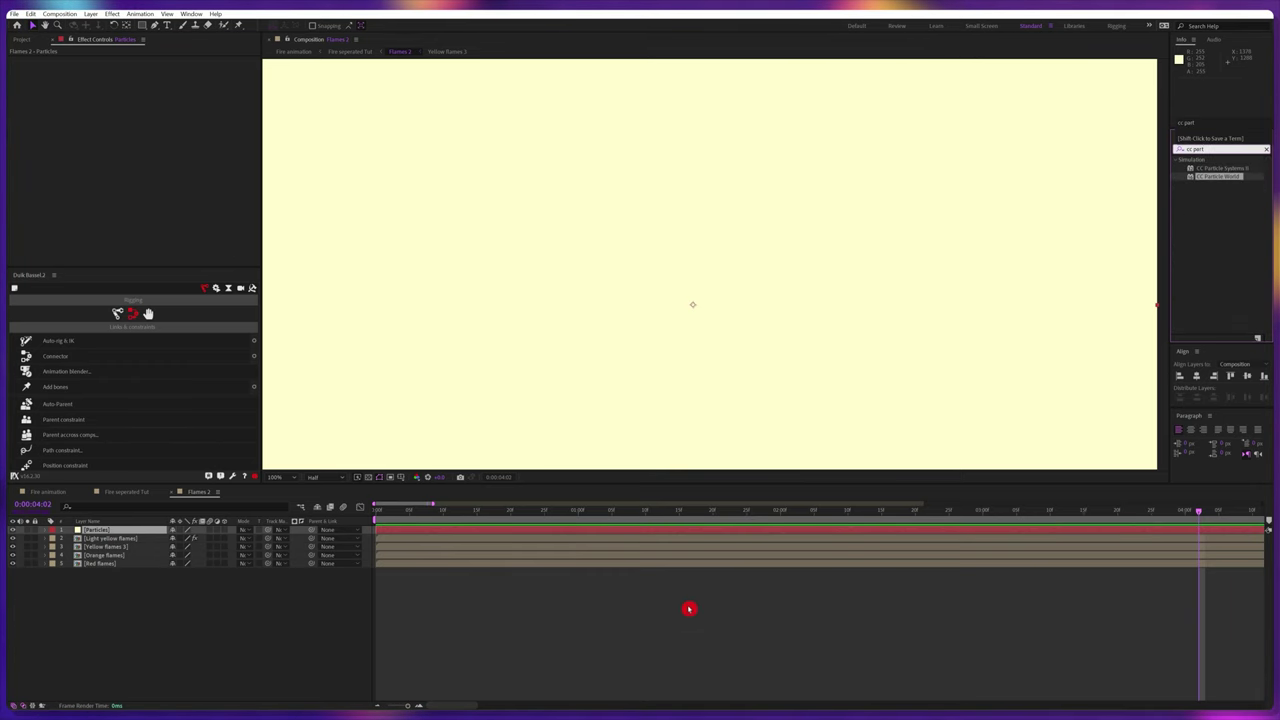
double_click(1207, 178)
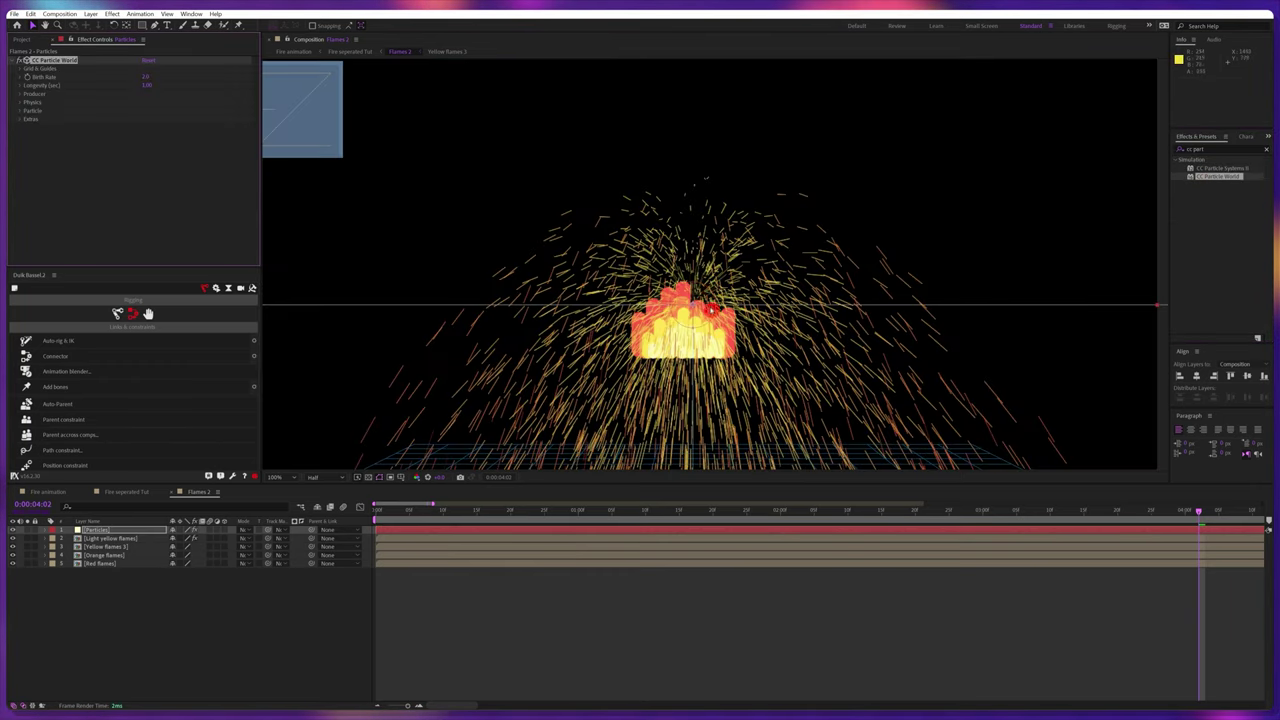
scroll(706, 314, down, 1)
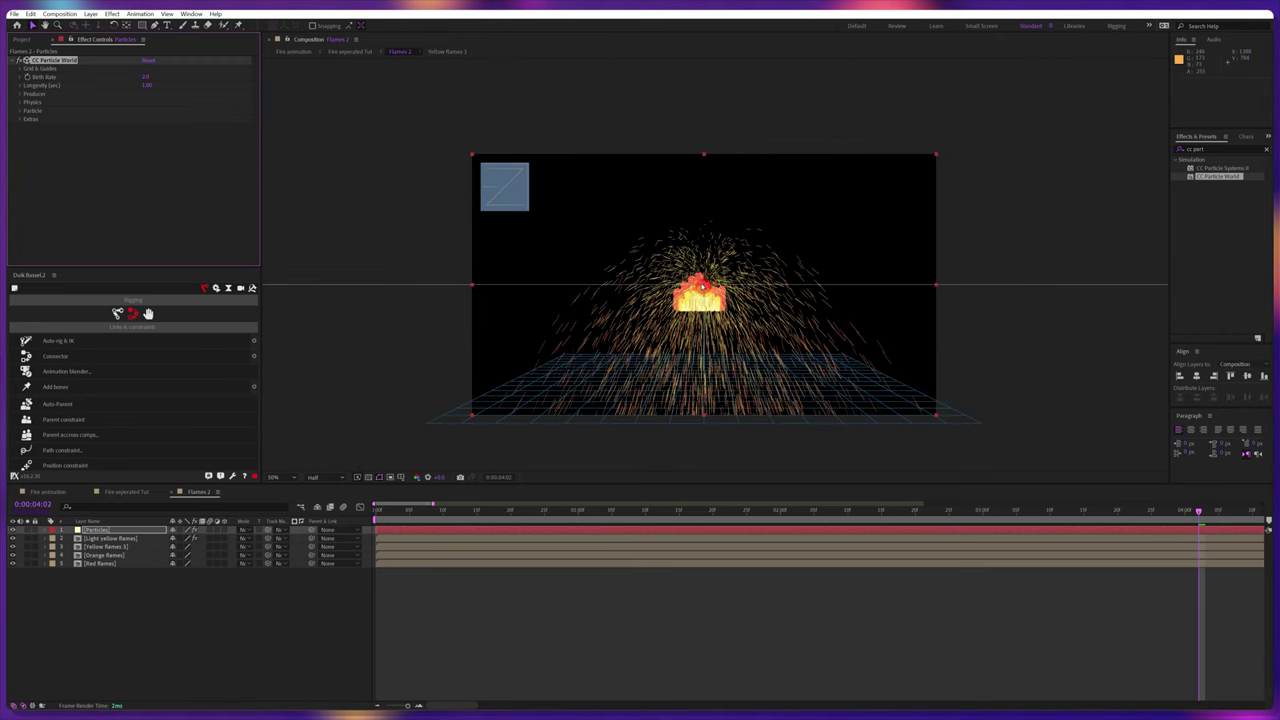
key(space)
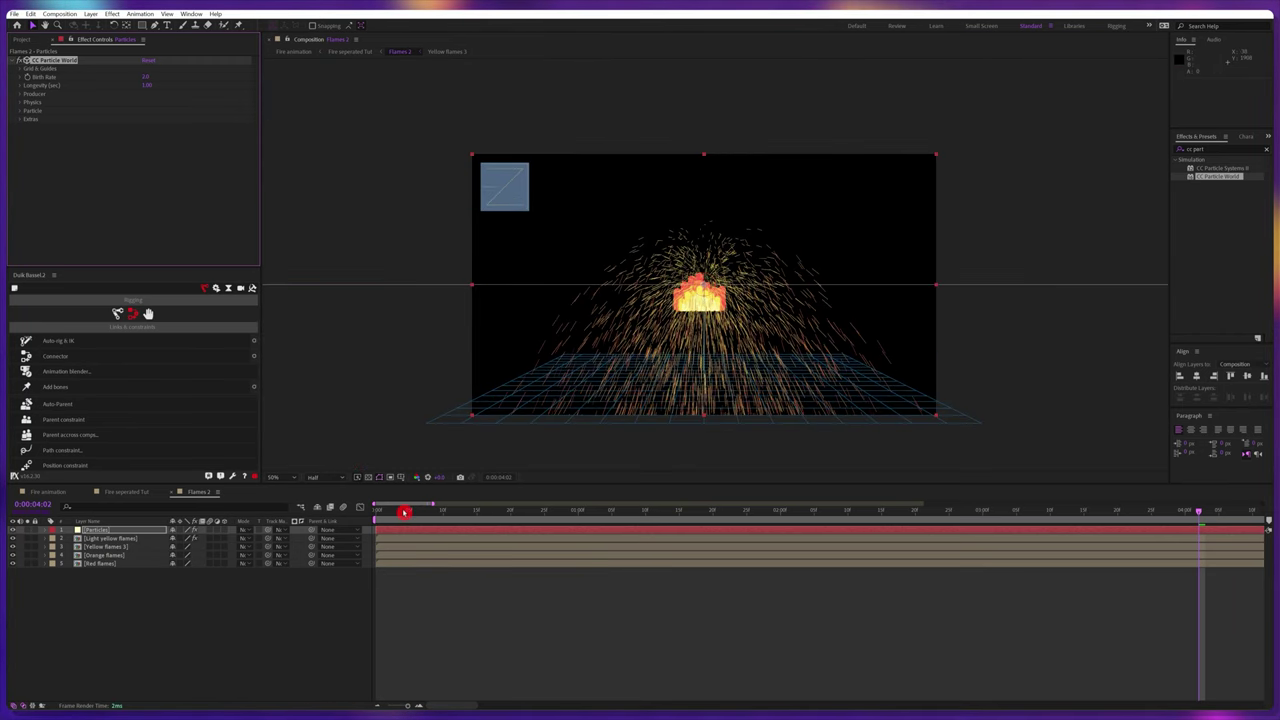
Center the particle producer on the flames by setting its Position Y to 0.03 and Position X to -0.01
click(20, 94)
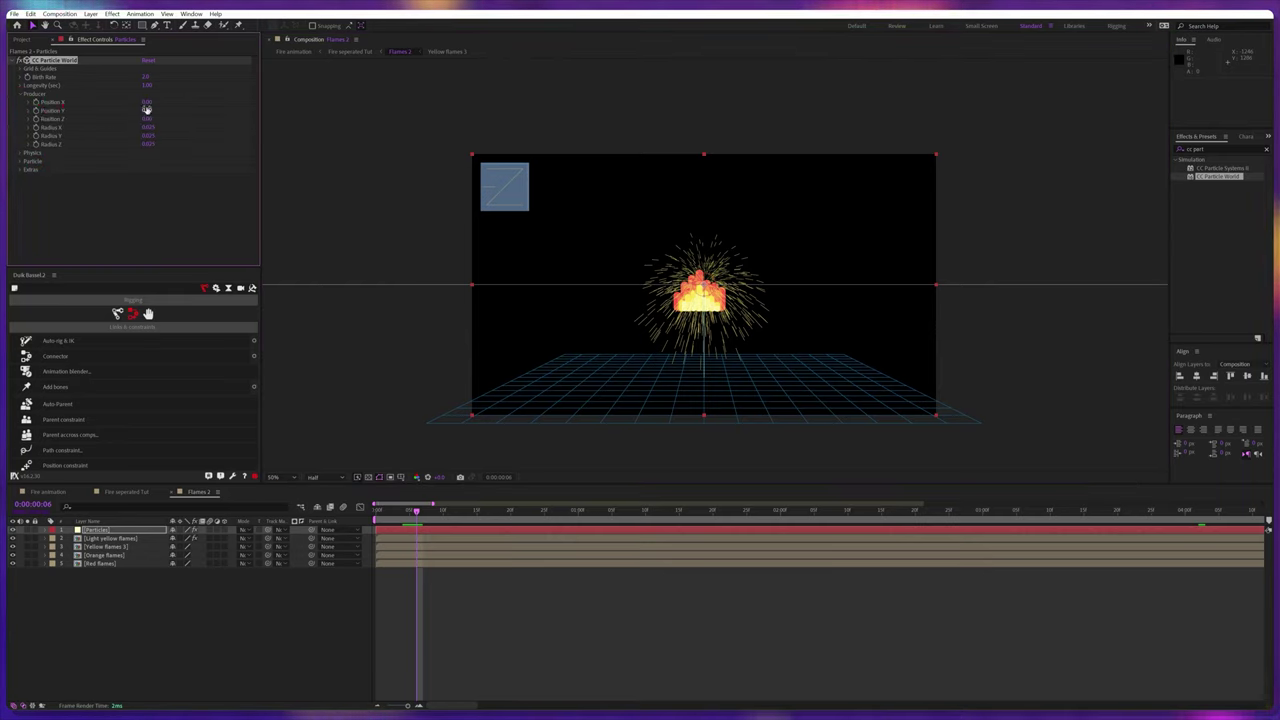
mouse_move(146, 108)
mouse_down()
mouse_move(165, 104)
mouse_move(150, 108)
mouse_up()
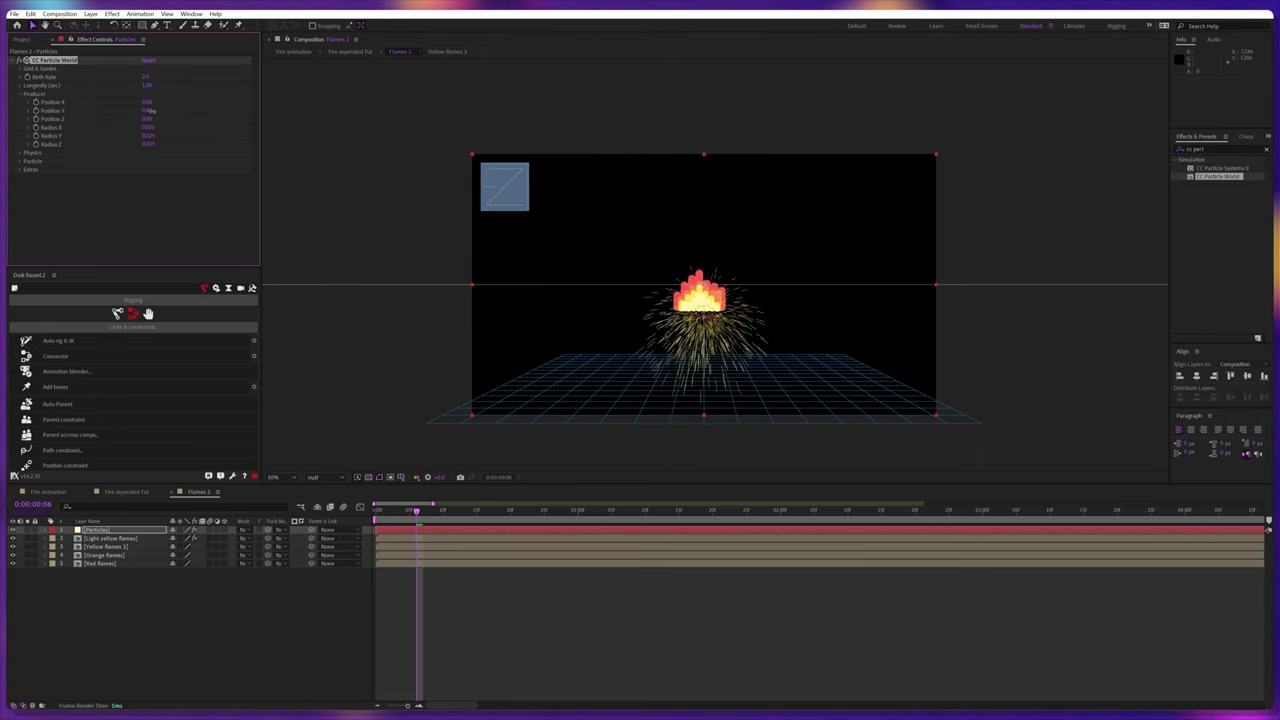
click(148, 105)
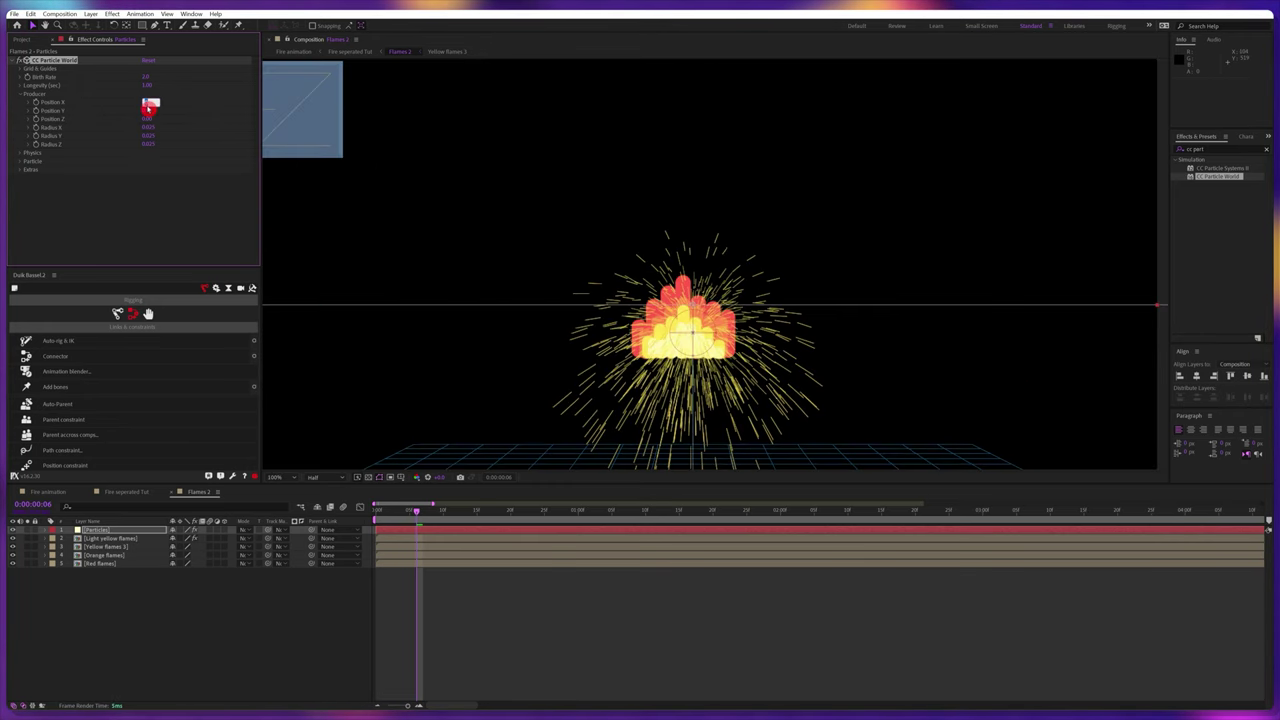
key(Up)
key(Down)
key(Down)
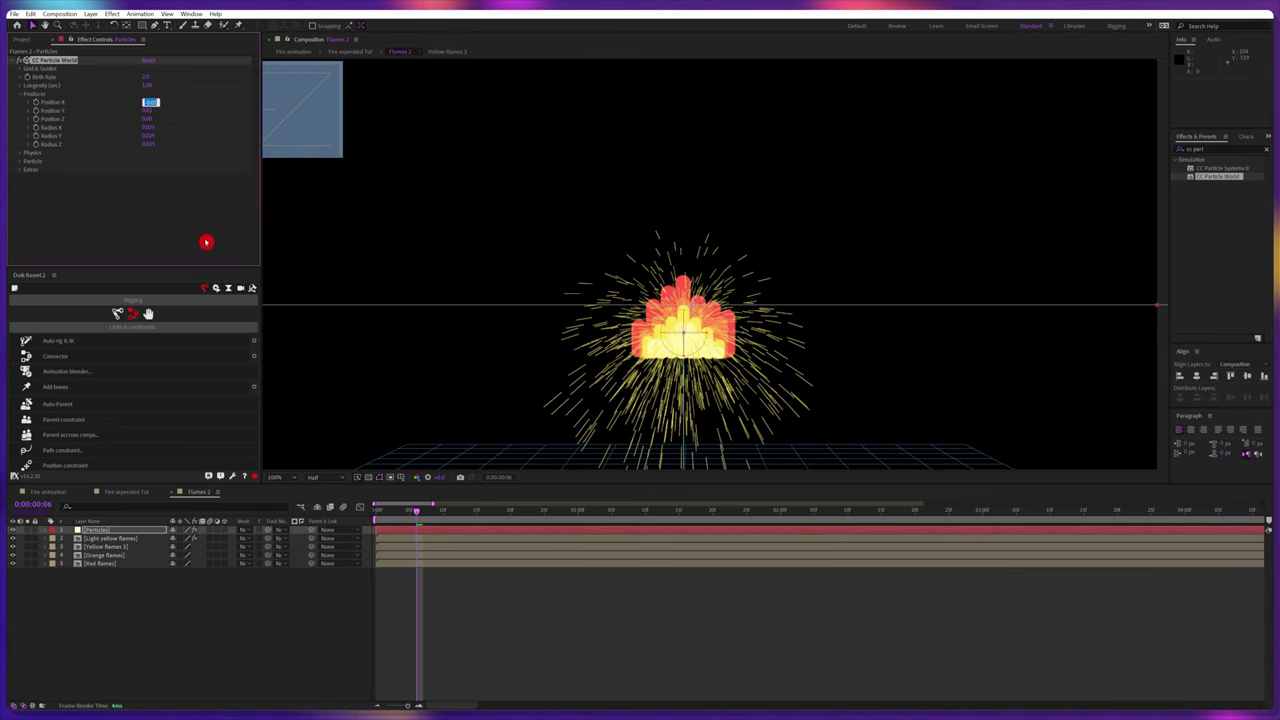
click(206, 242)
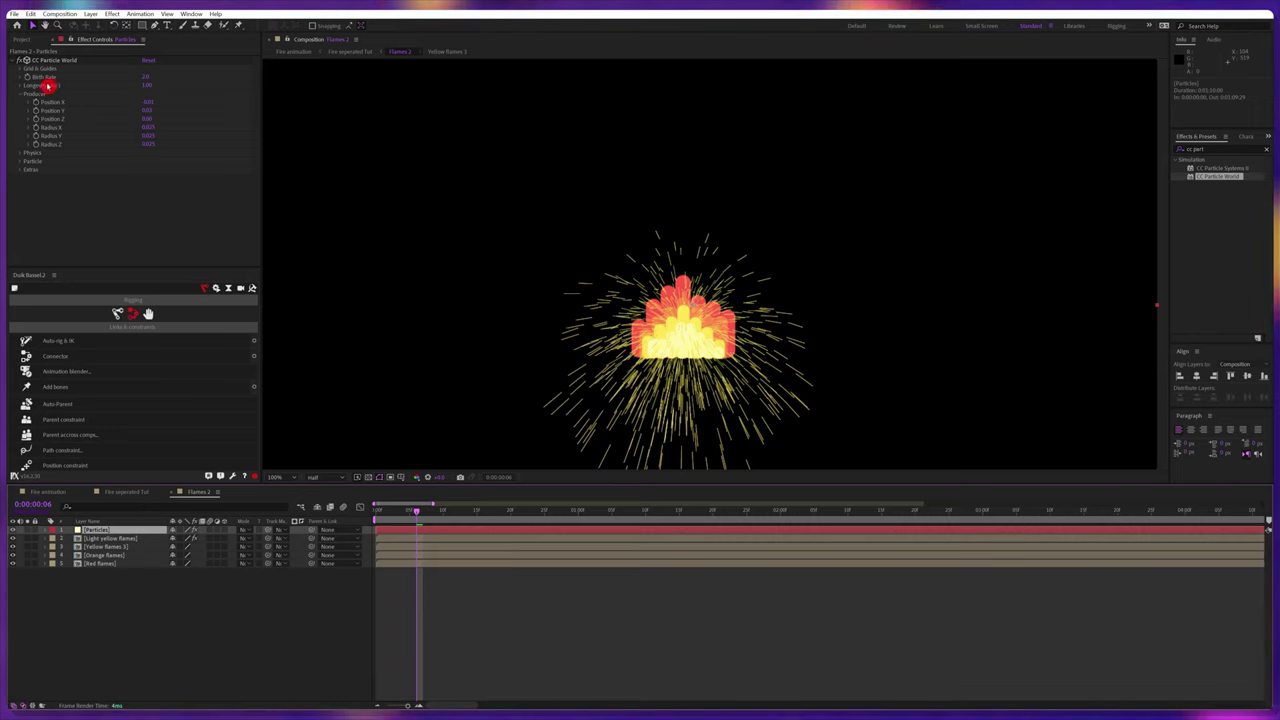
Change the CC Particle World particle type to Lens Convex
click(18, 154)
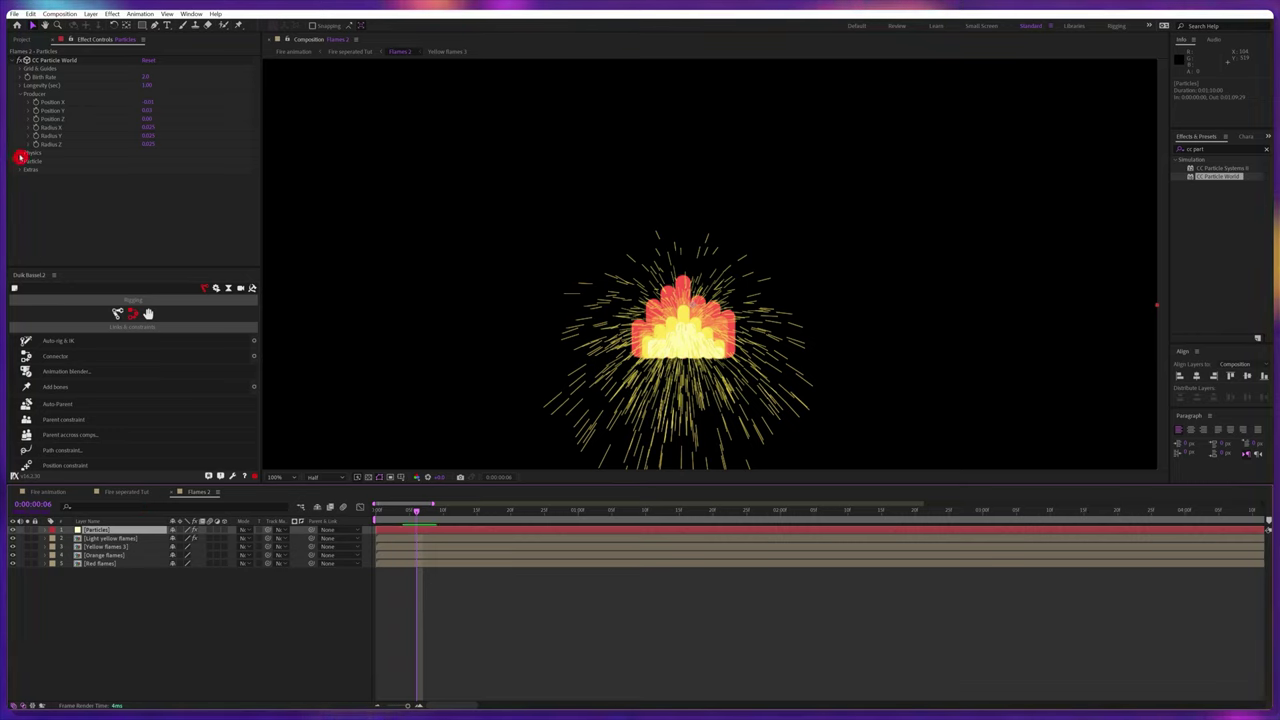
click(26, 171)
click(20, 162)
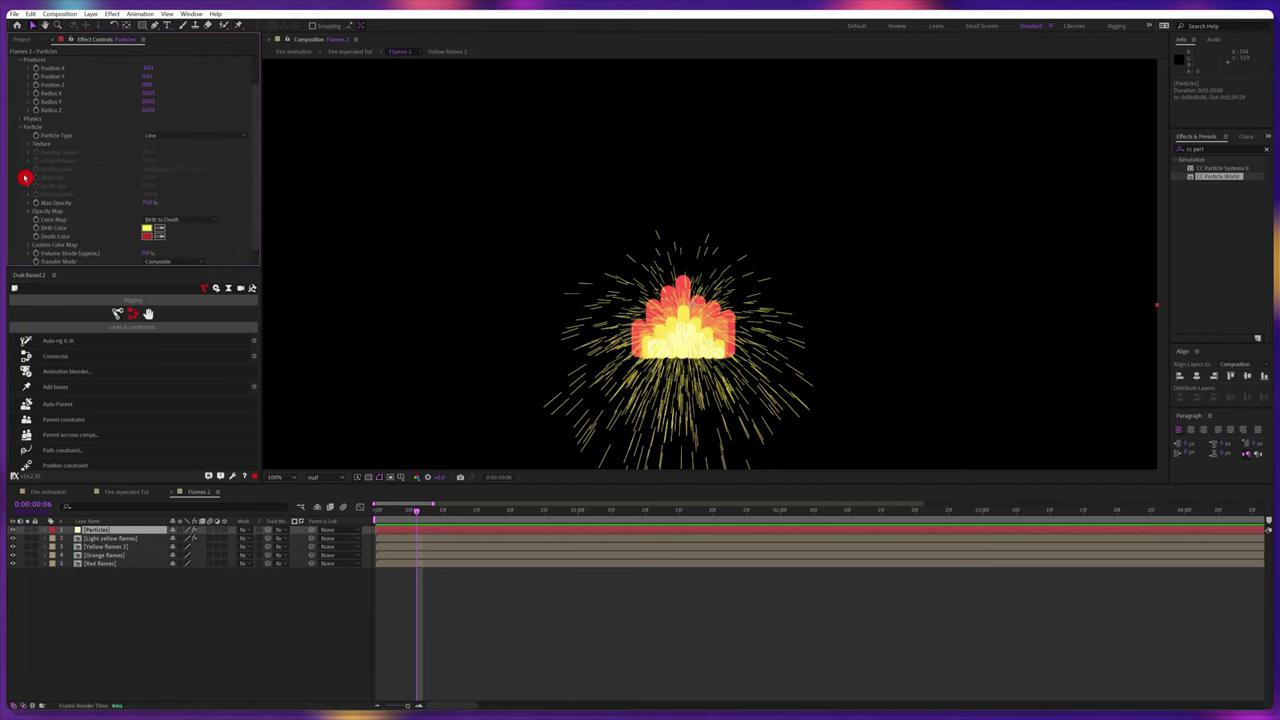
scroll(140, 160, down, 2)
click(160, 136)
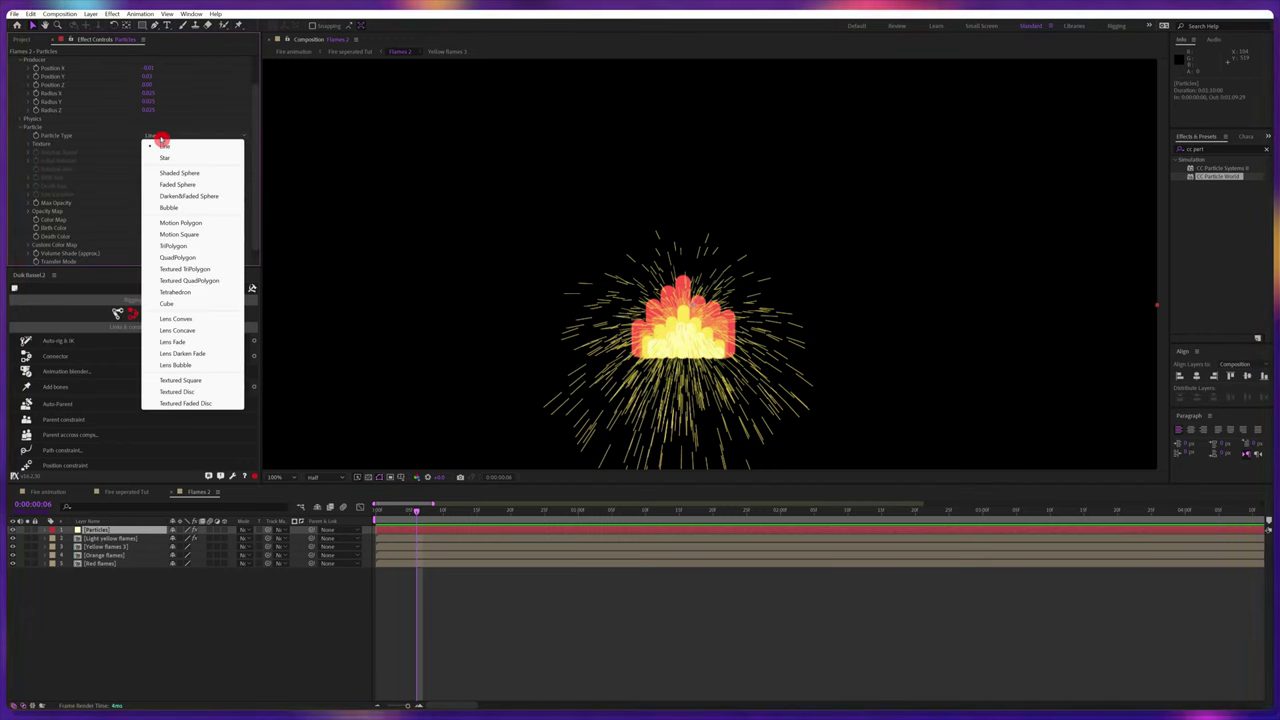
click(199, 319)
Set the particle physics animation to Fire
click(26, 119)
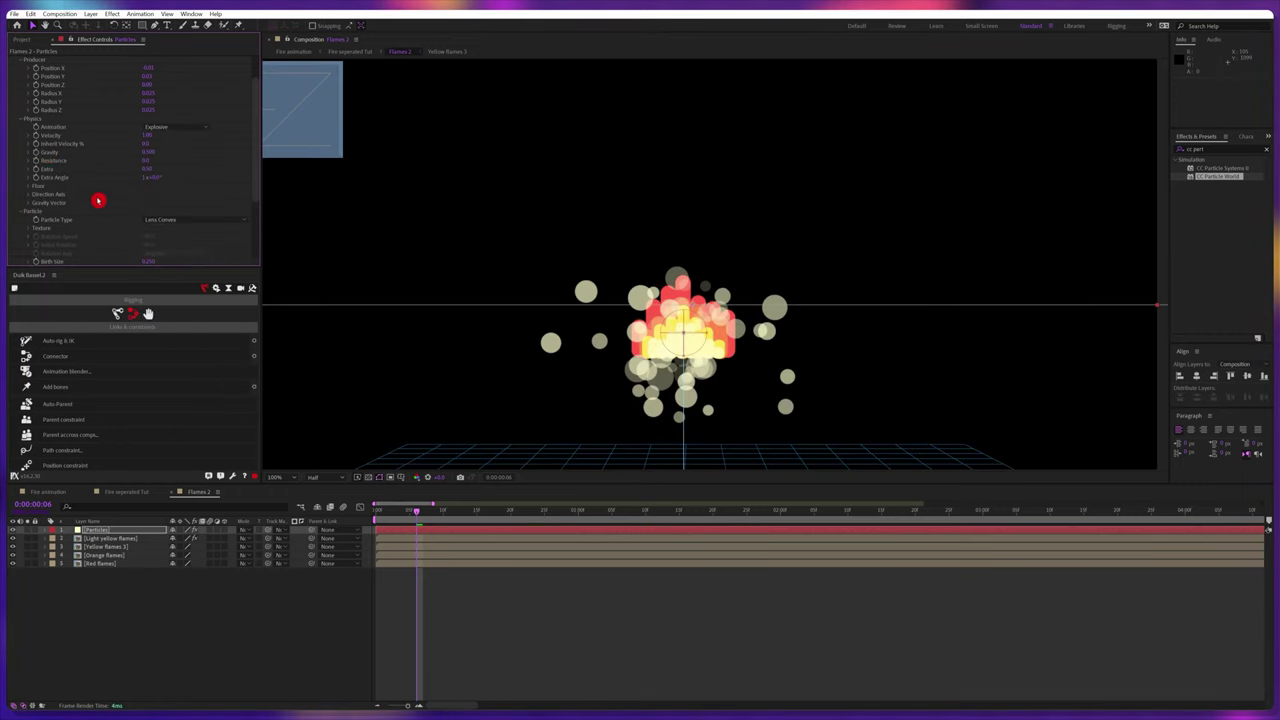
click(165, 128)
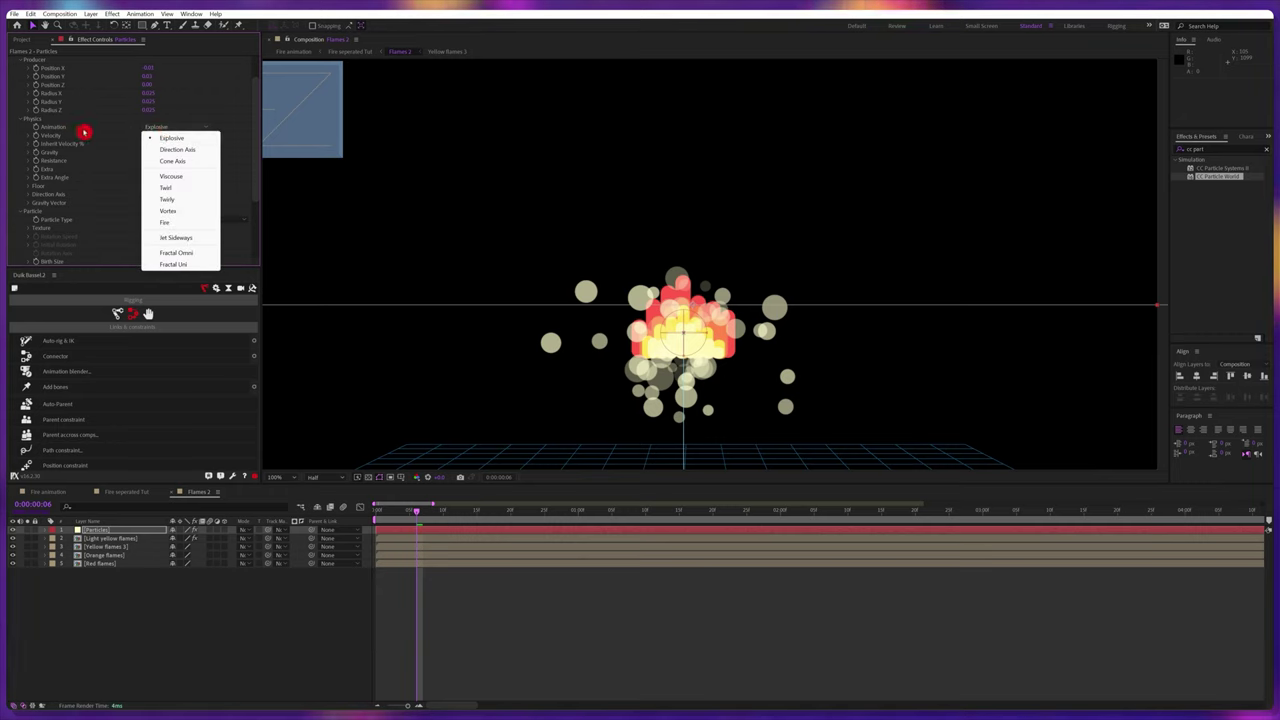
click(186, 222)
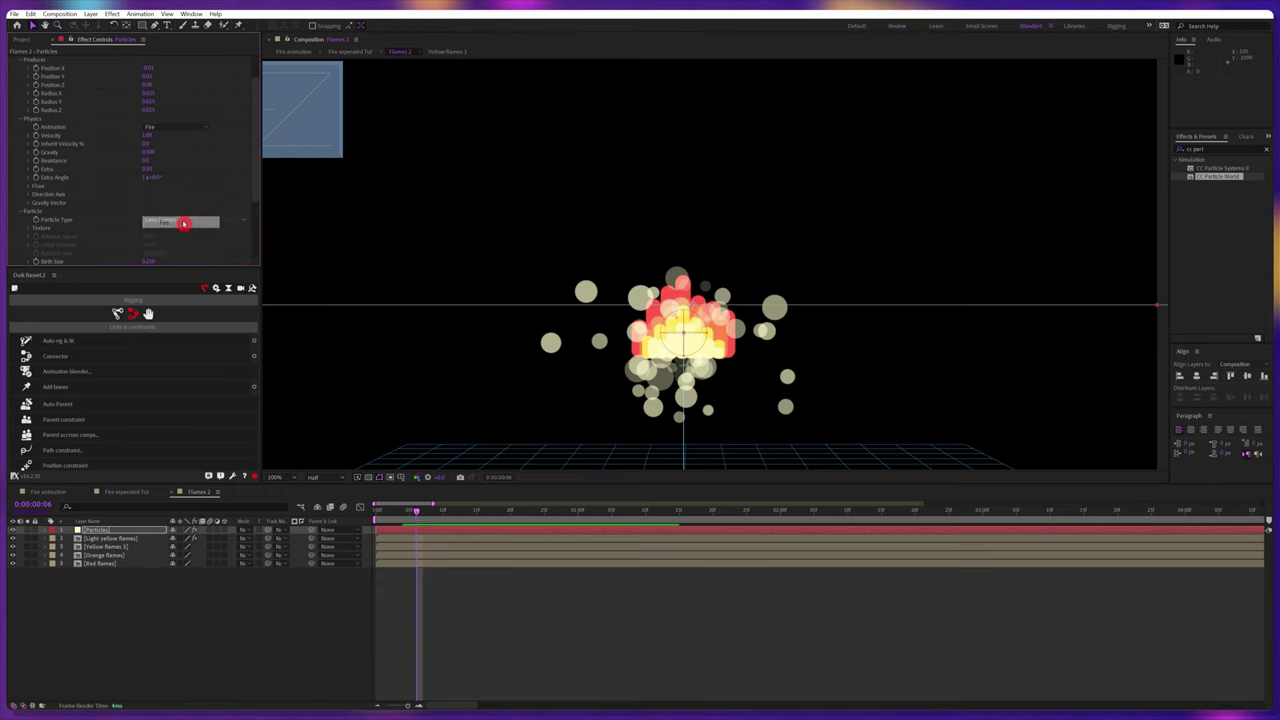
Set the particles' longevity to 1.5 seconds and preview how they rise from the flames
scroll(68, 112, up, 1)
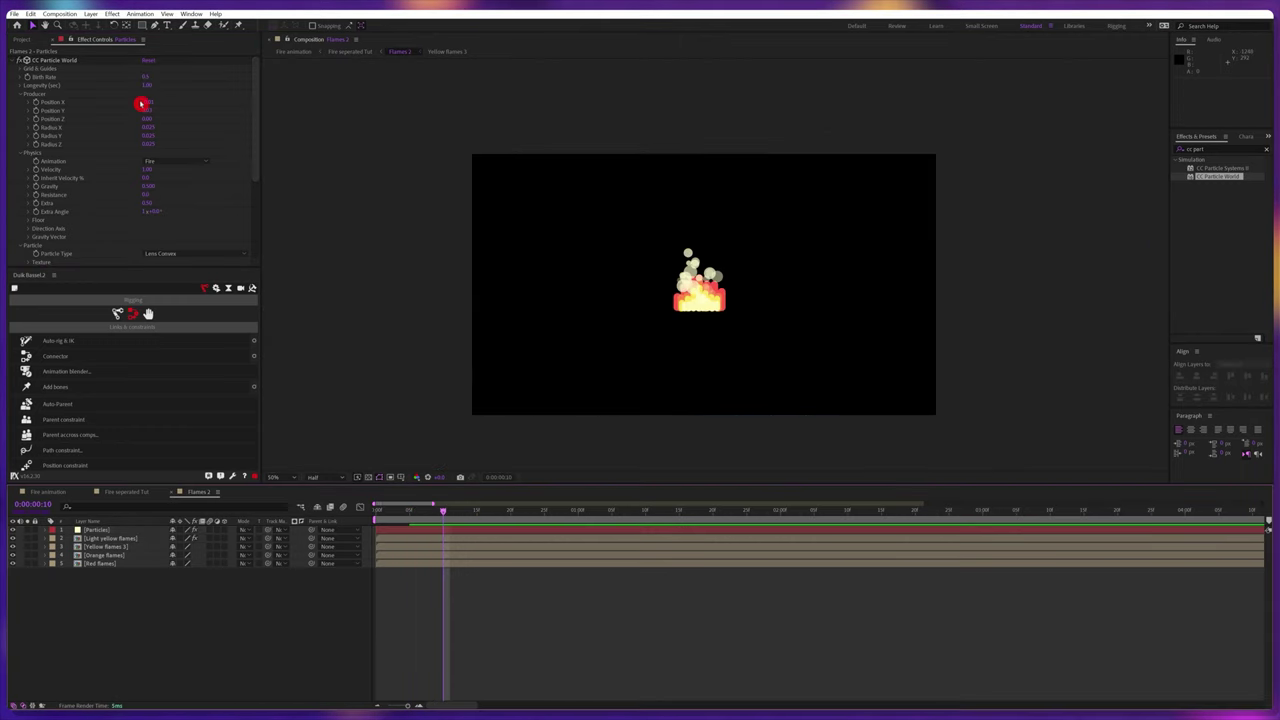
click(150, 86)
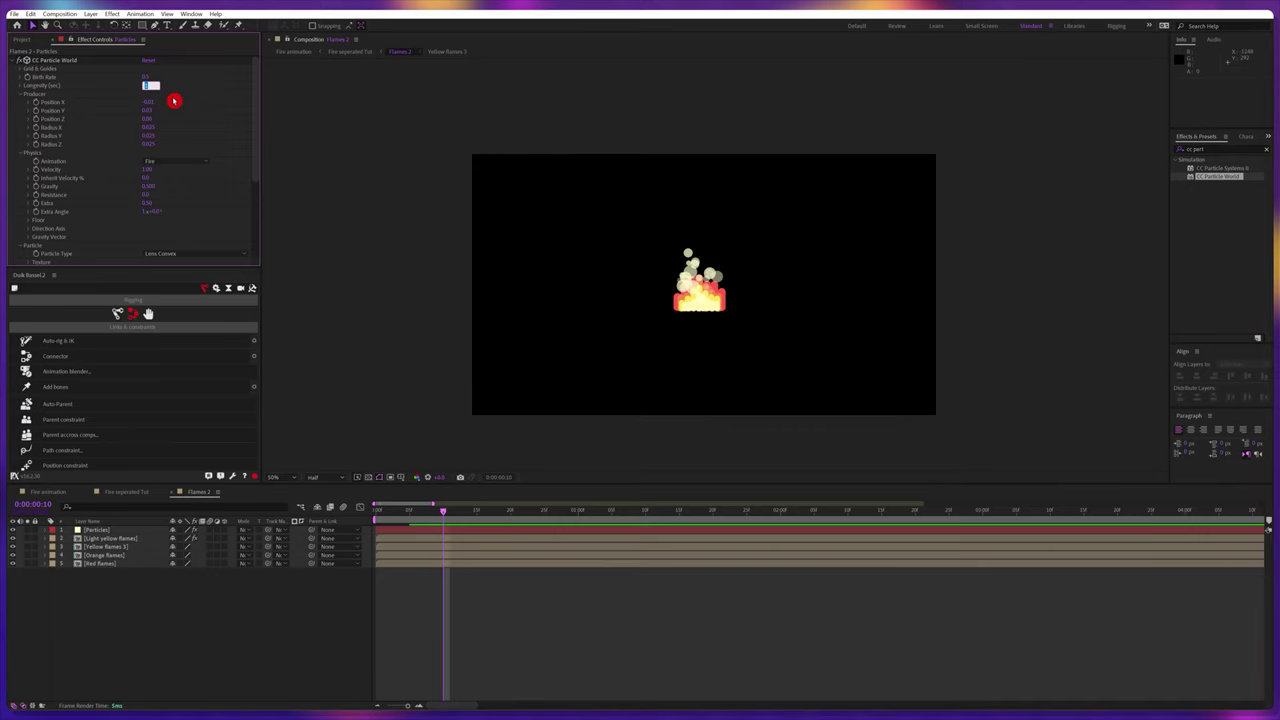
text(1.5)
click(174, 100)
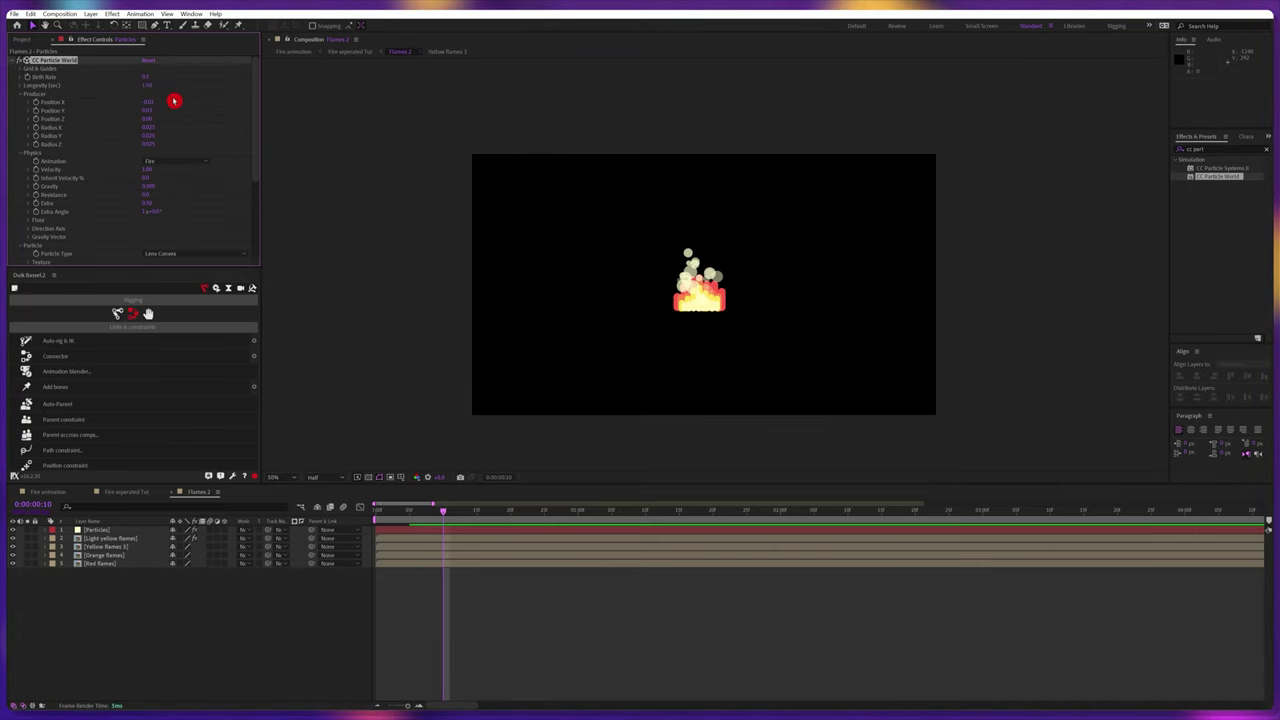
click(537, 613)
key(space)
key(space)
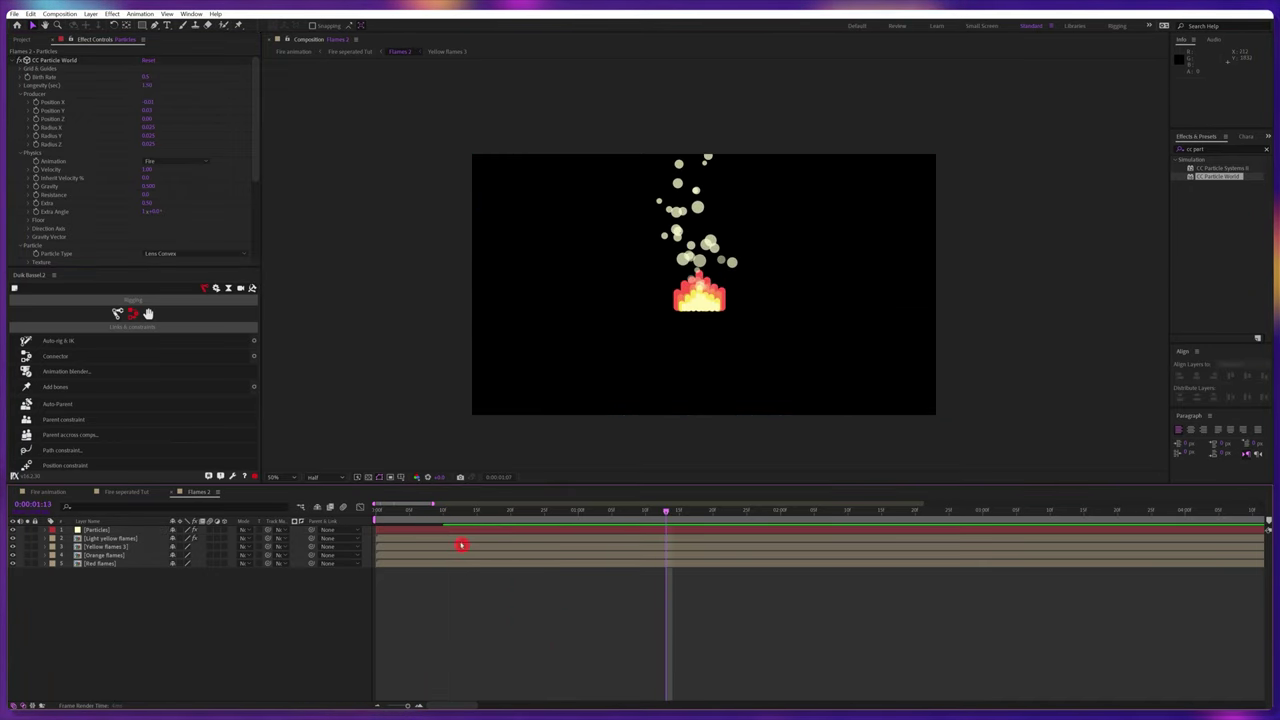
Raise the particles' physics resistance and set their gravity to 0.3
click(47, 197)
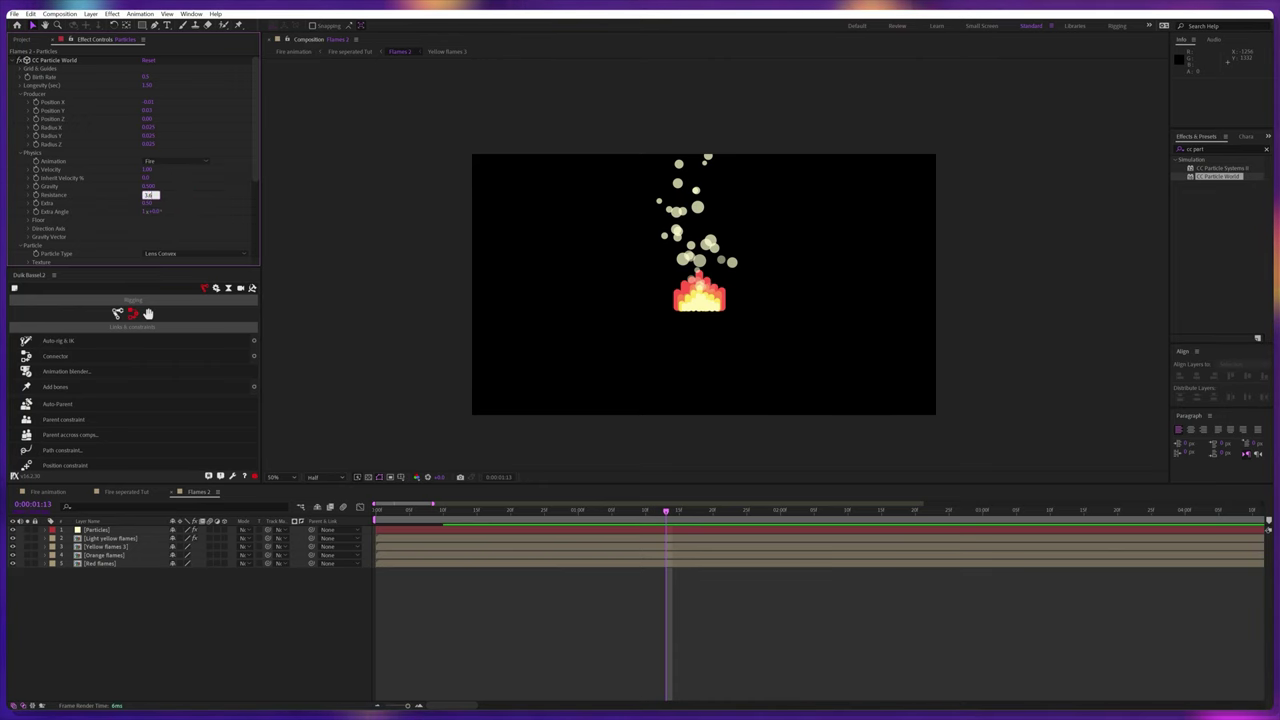
click(186, 197)
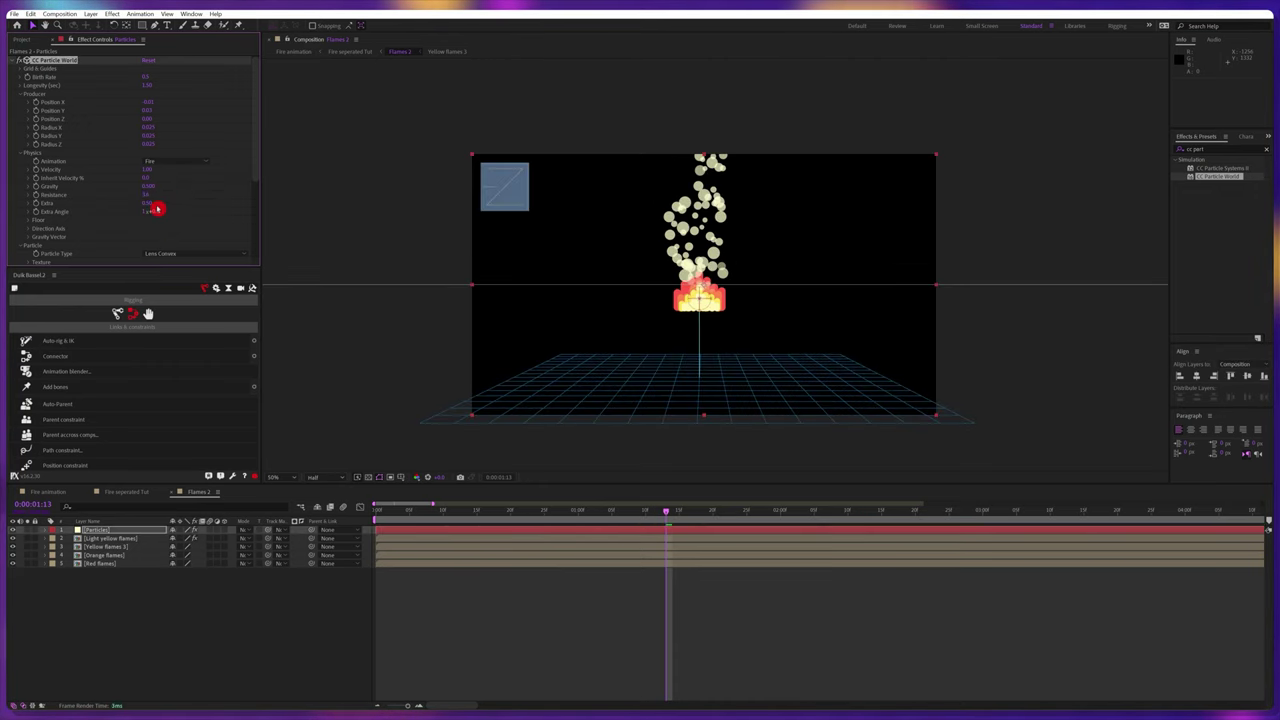
click(155, 185)
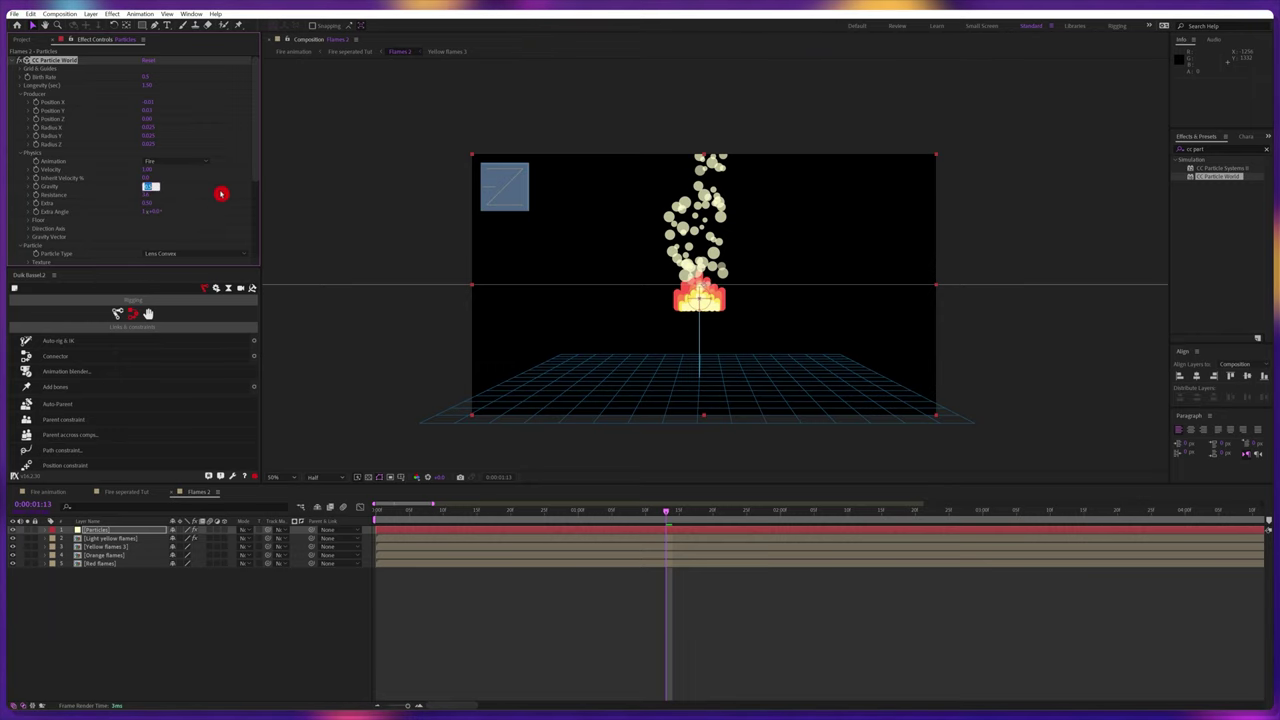
text(0.5300)
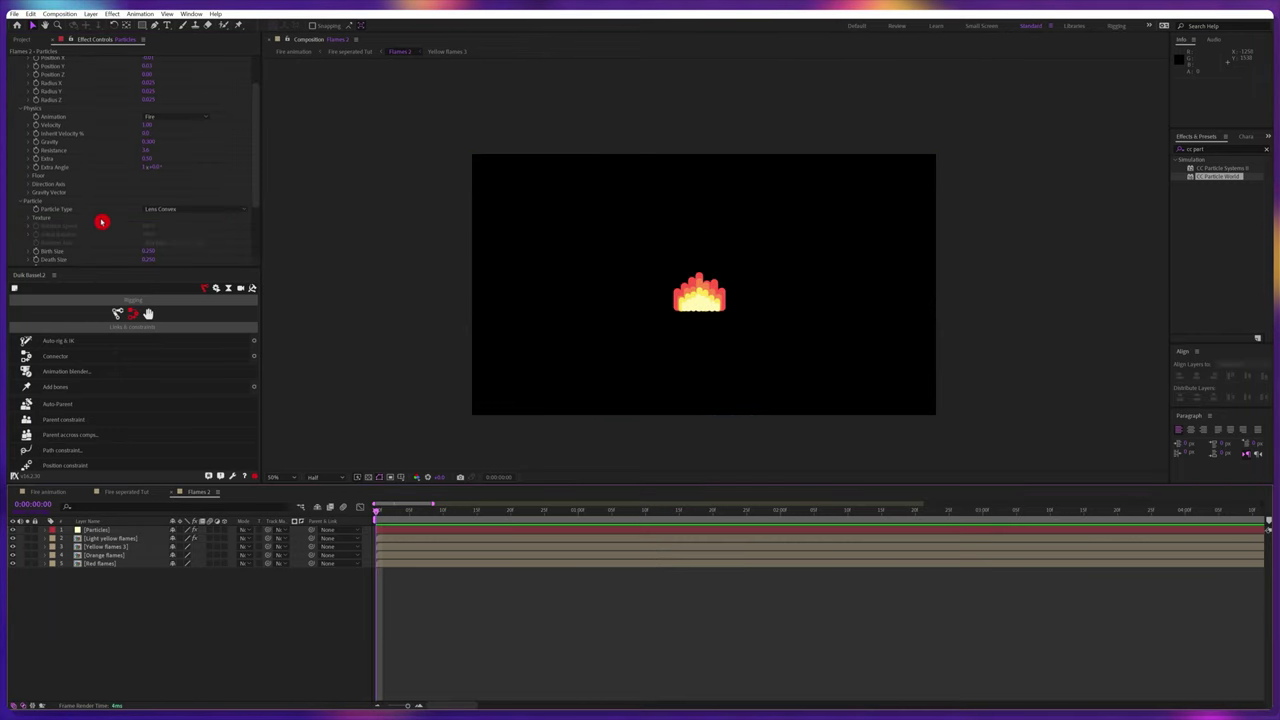
Set the particles' birth size to 0.1 and their death size to nearly zero, and preview the smaller sparks
scroll(102, 222, down, 1)
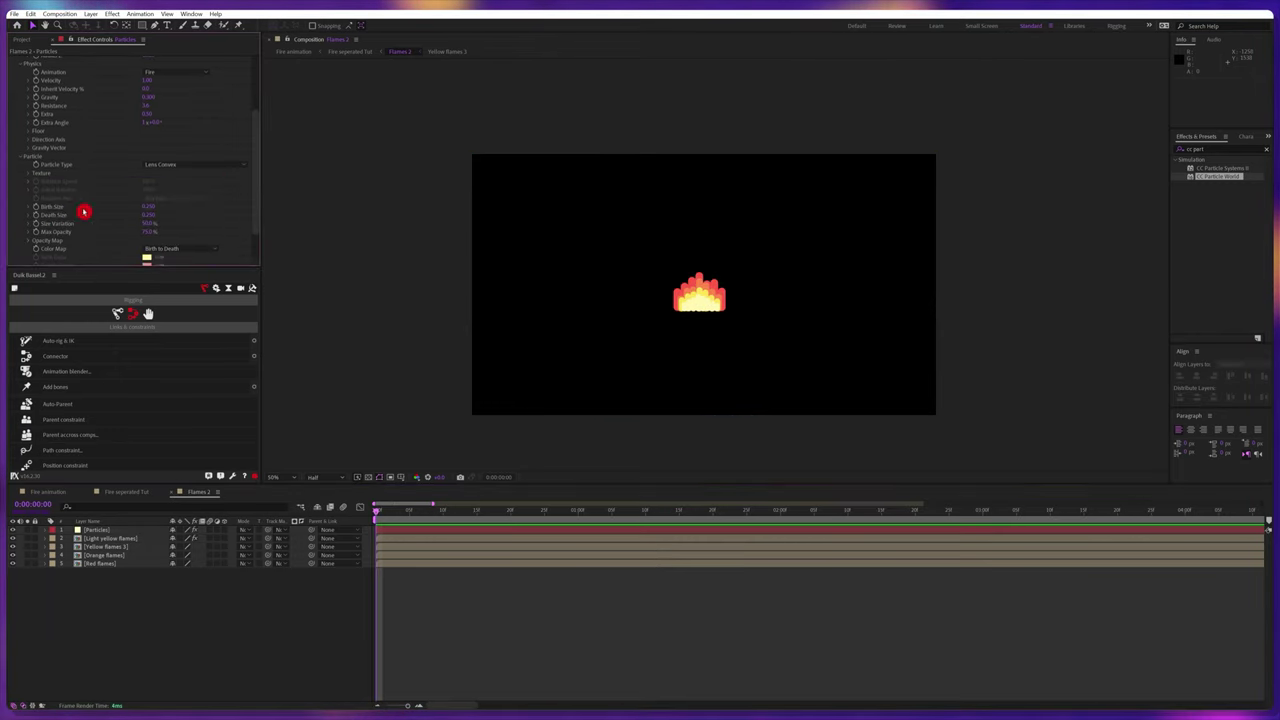
click(147, 206)
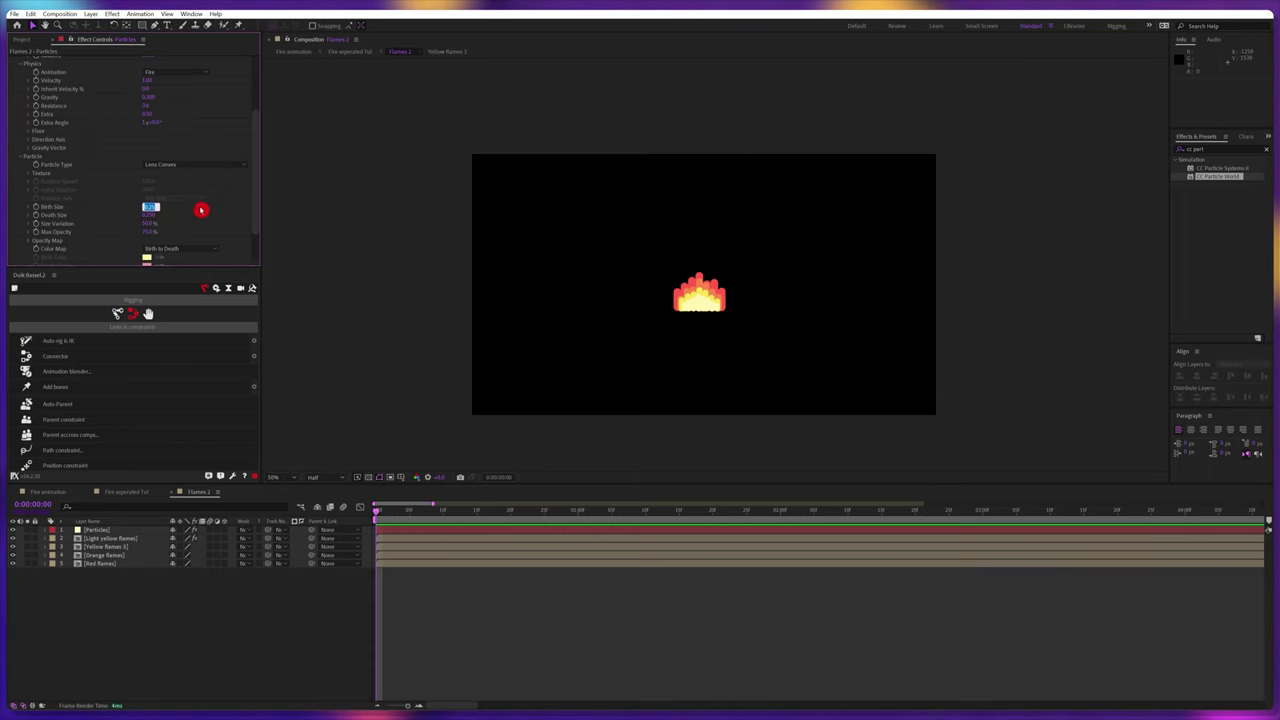
text(0.1)
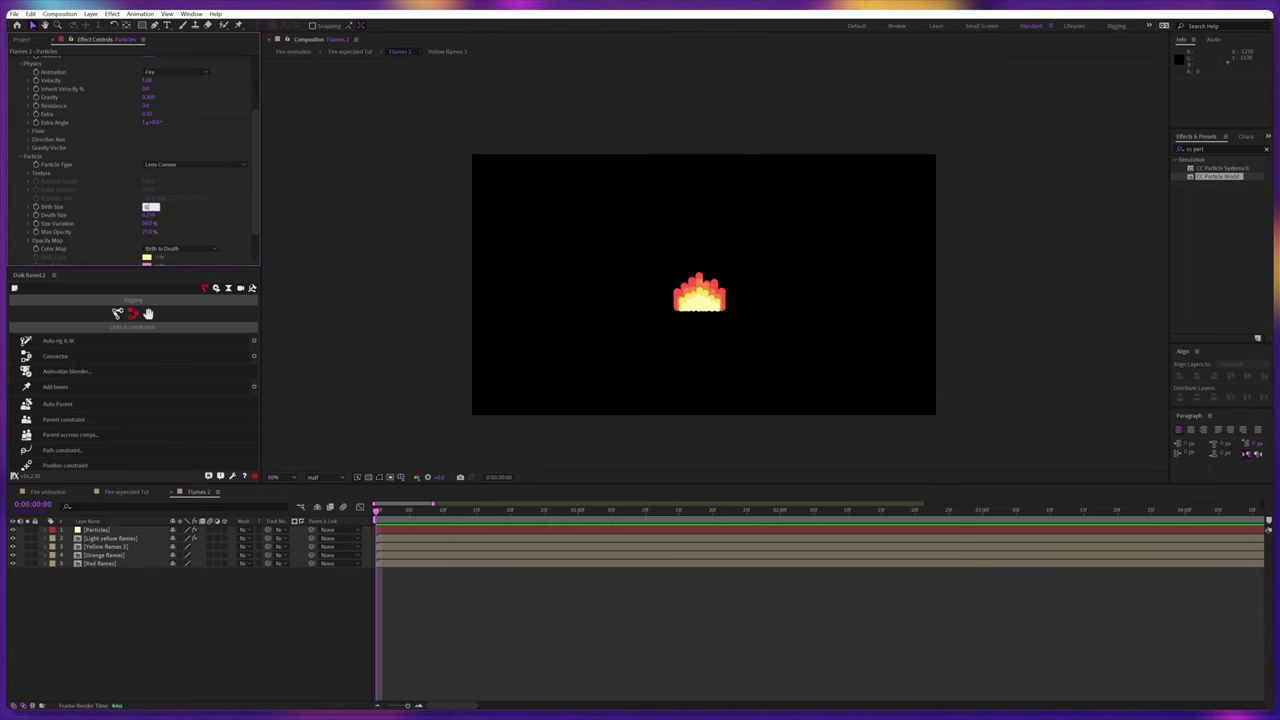
click(202, 210)
click(147, 214)
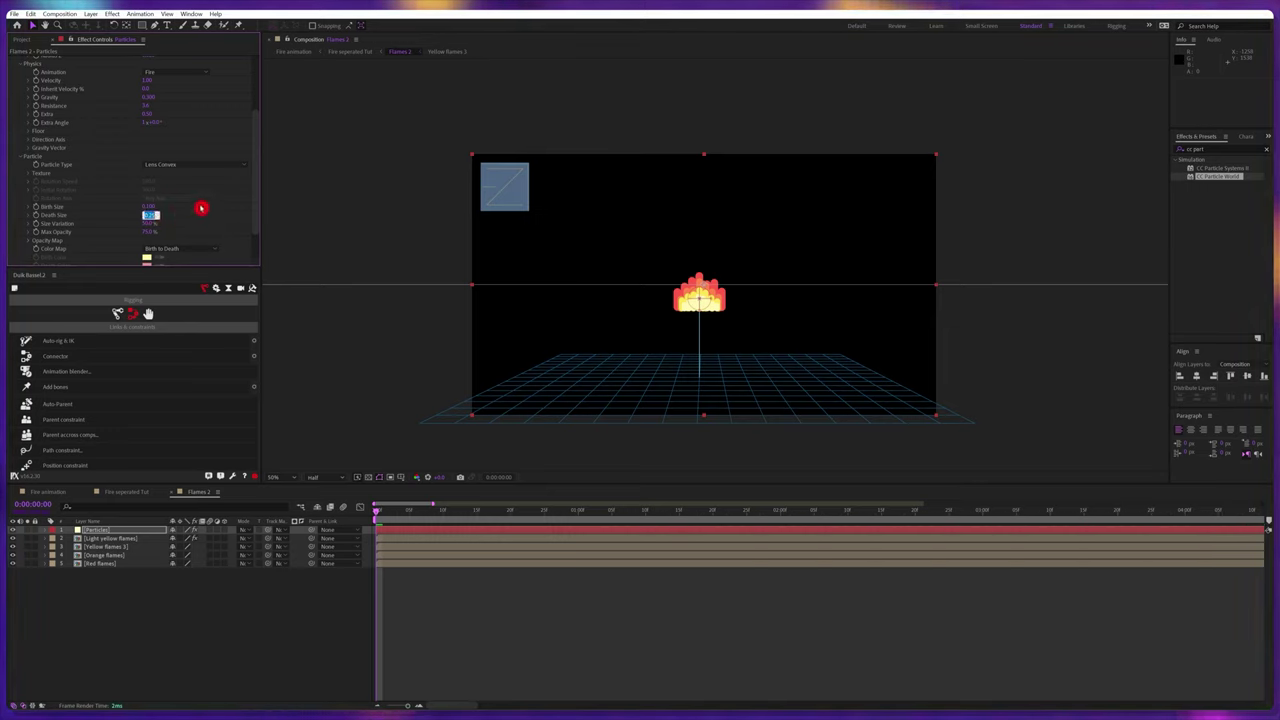
text(0.)
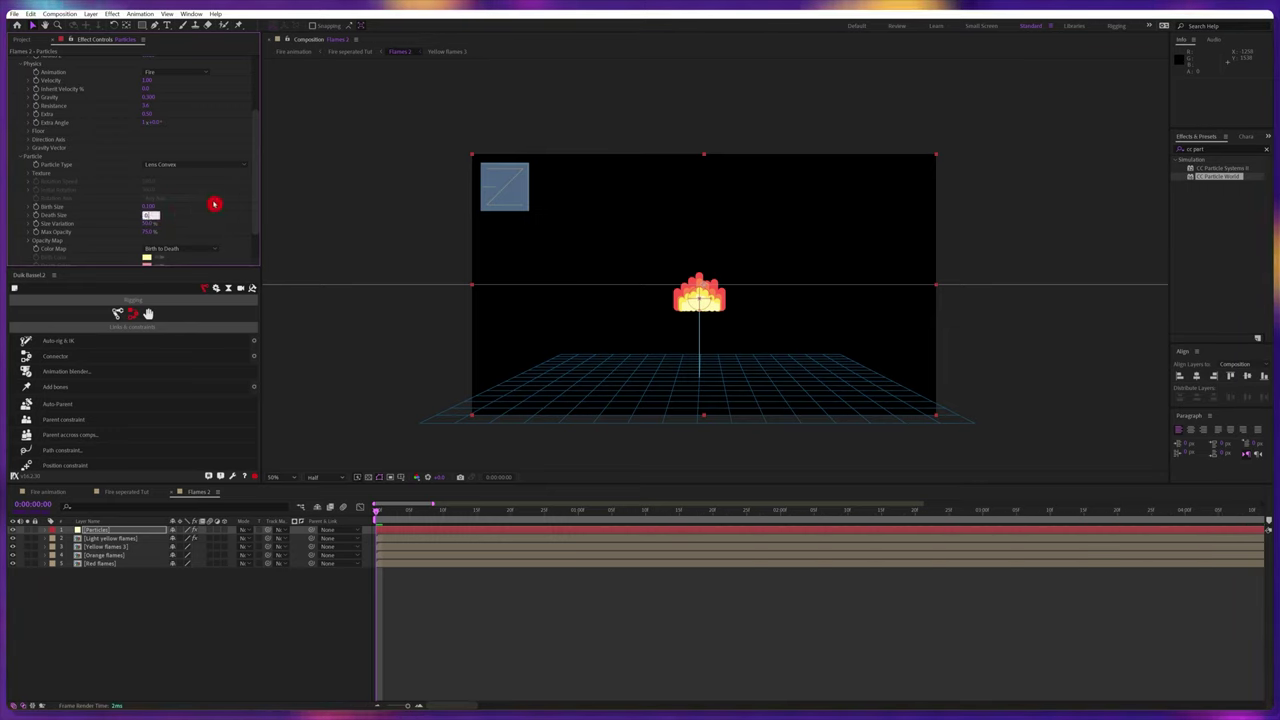
text(000)
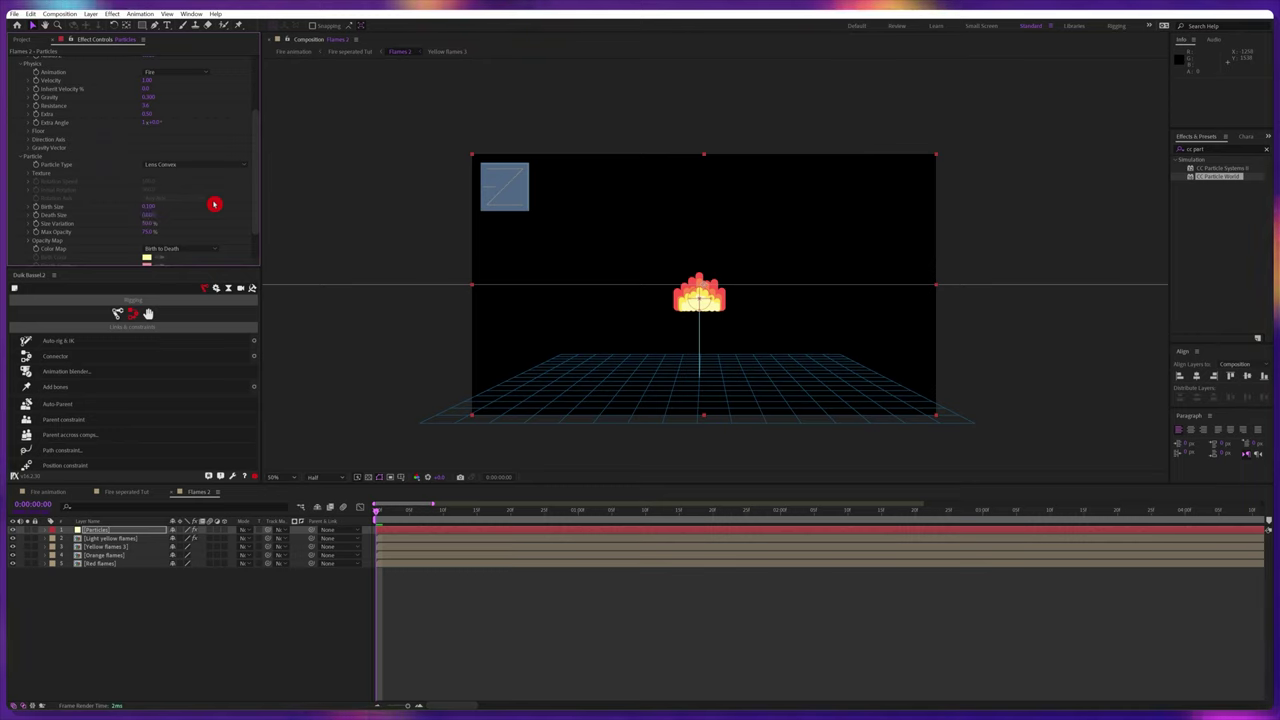
click(474, 620)
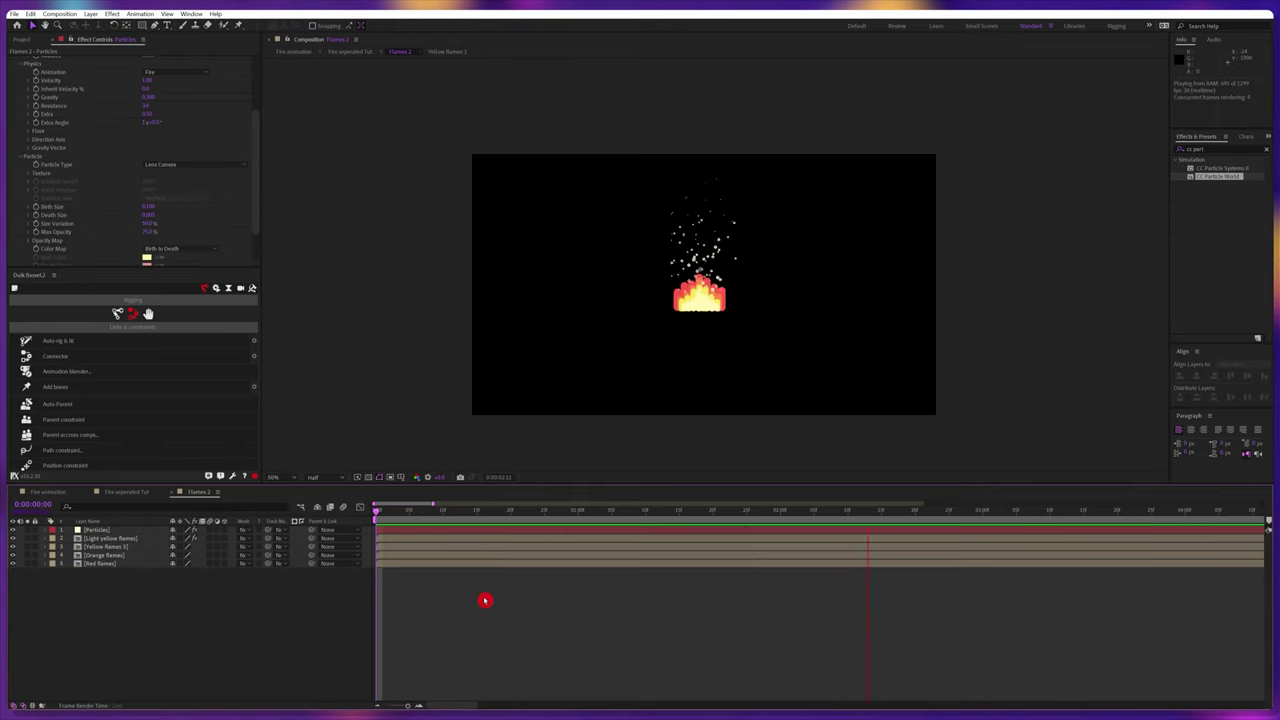
Move the Particles layer beneath the yellow flames so it sits above the orange flames
click(113, 539)
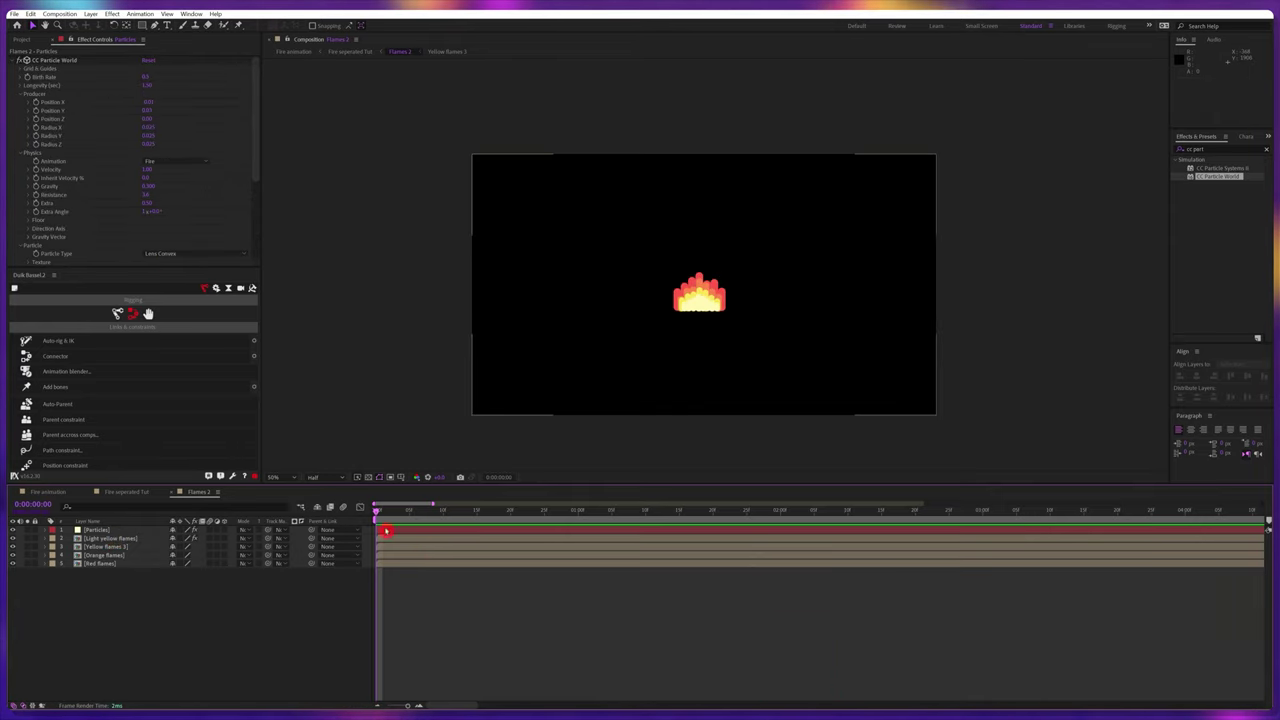
drag(126, 530, 343, 551)
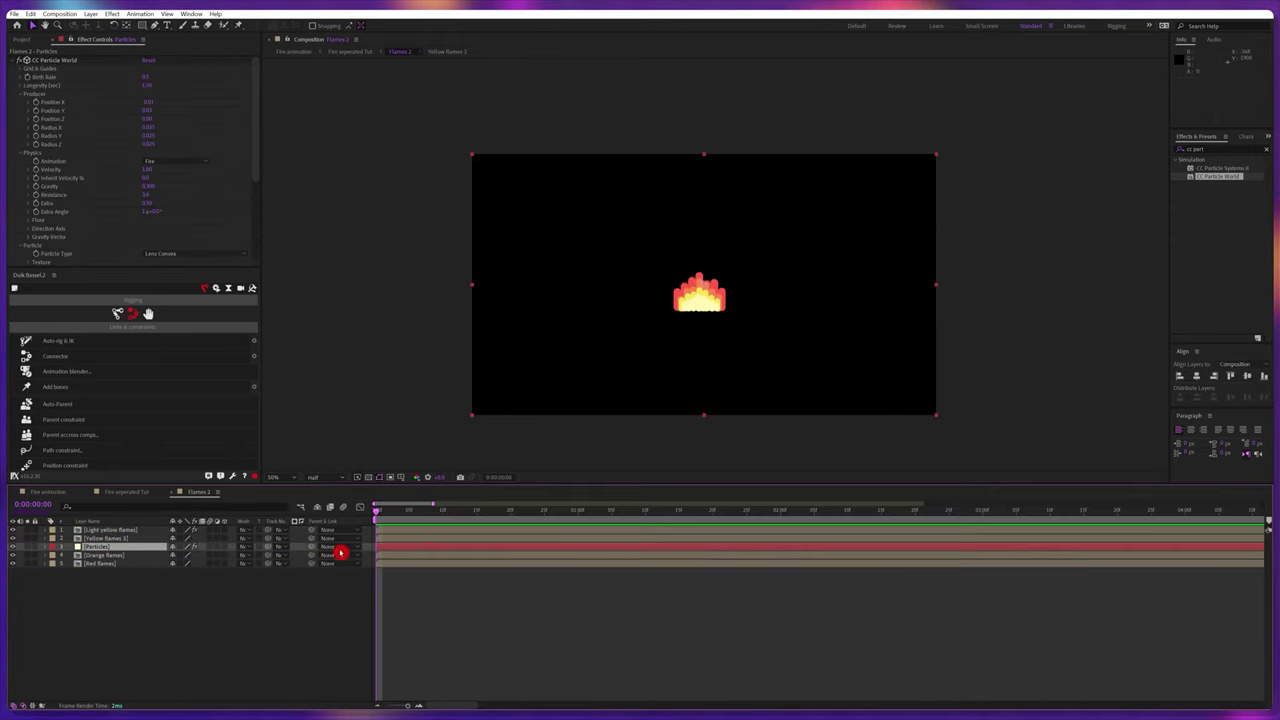
click(522, 386)
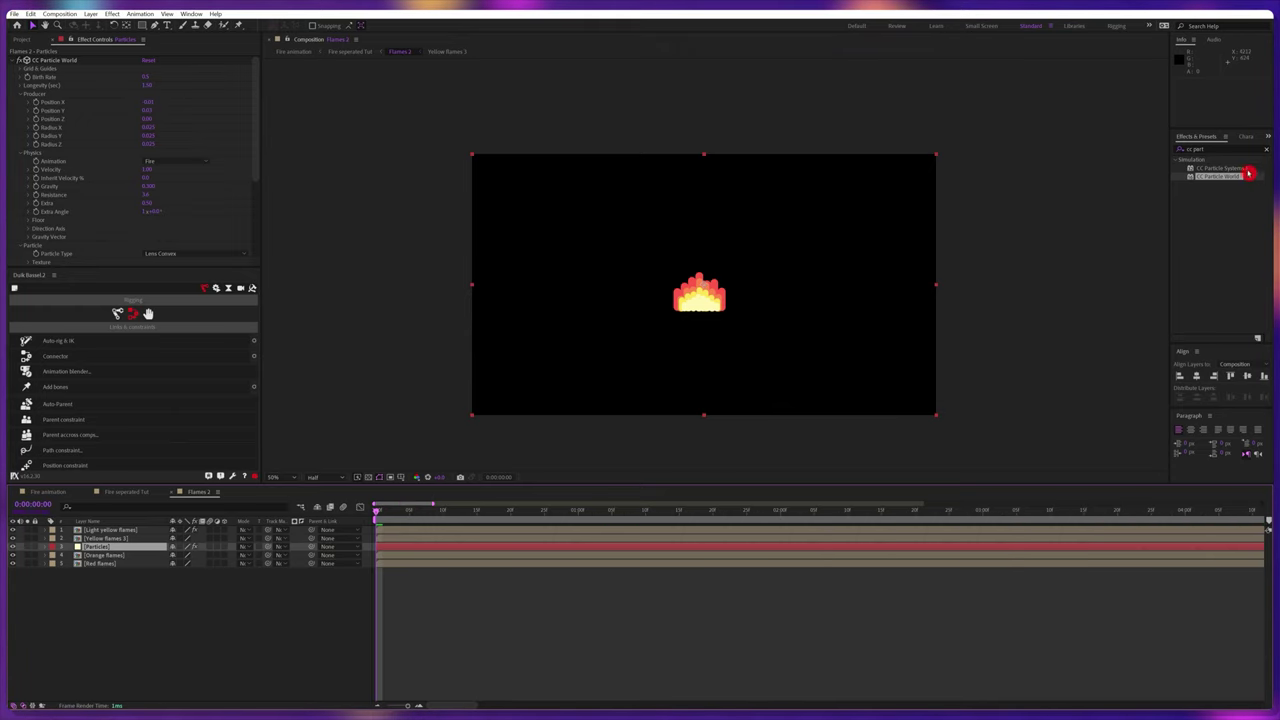
Apply a Fill effect to the Particles layer, color it with the yellow sampled from the flames, and preview it
drag(1219, 149, 1149, 157)
text(fill)
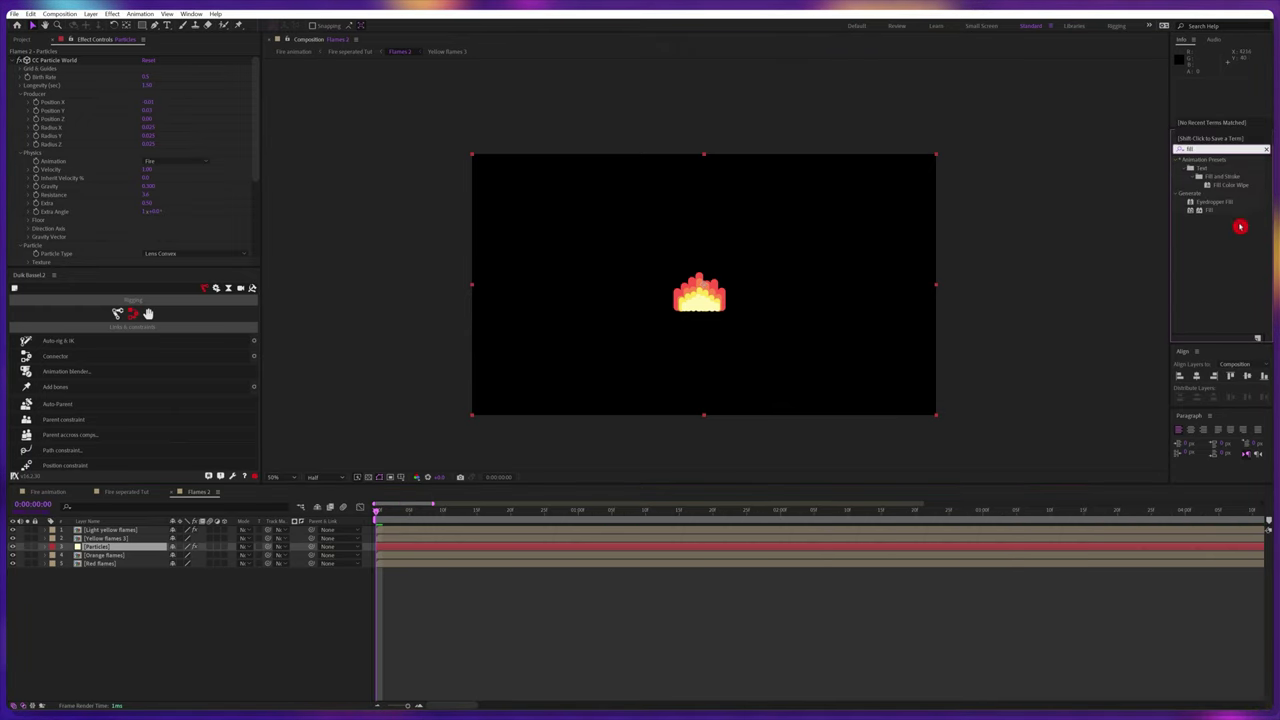
drag(1210, 210, 149, 223)
click(146, 228)
click(703, 288)
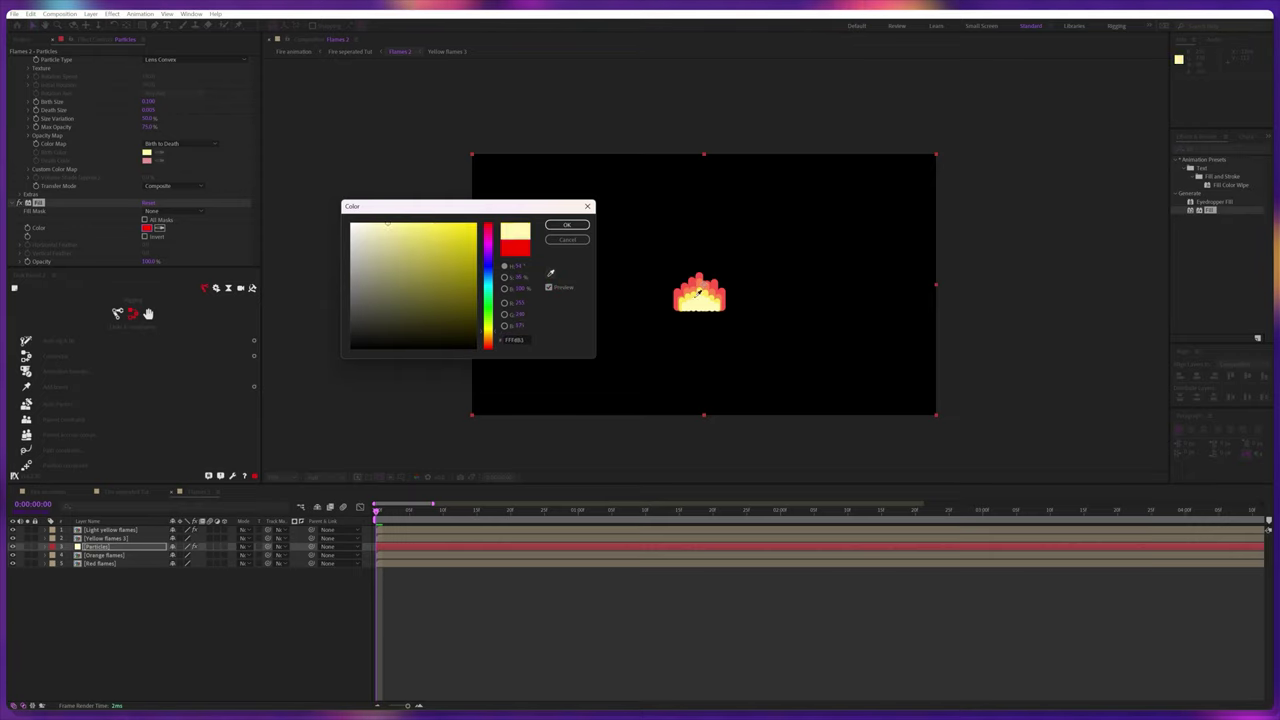
click(575, 230)
click(457, 634)
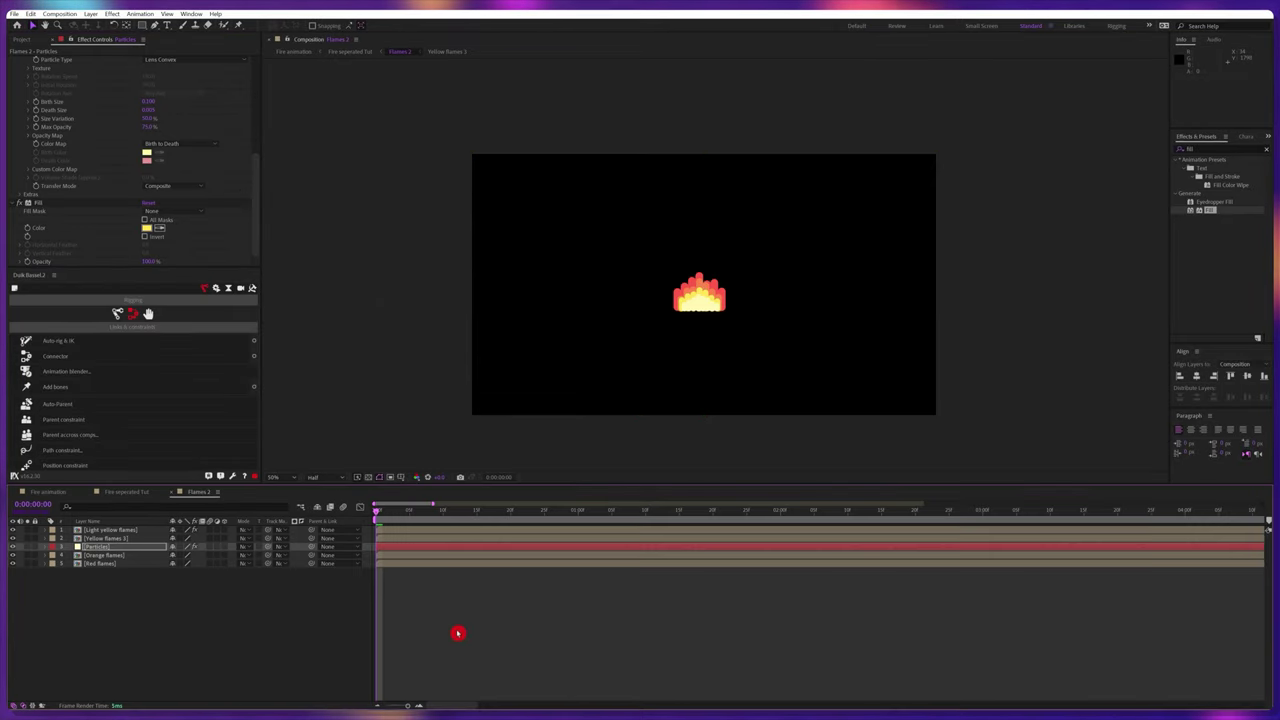
key(space)
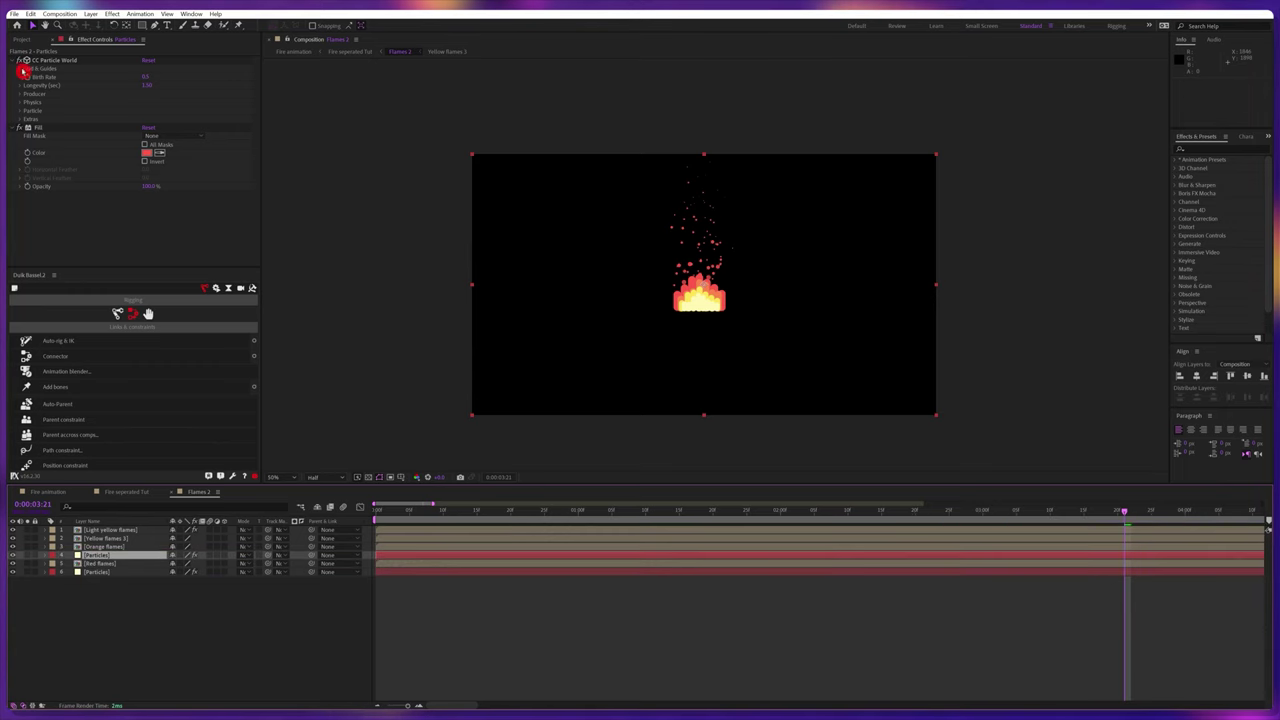
click(21, 69)
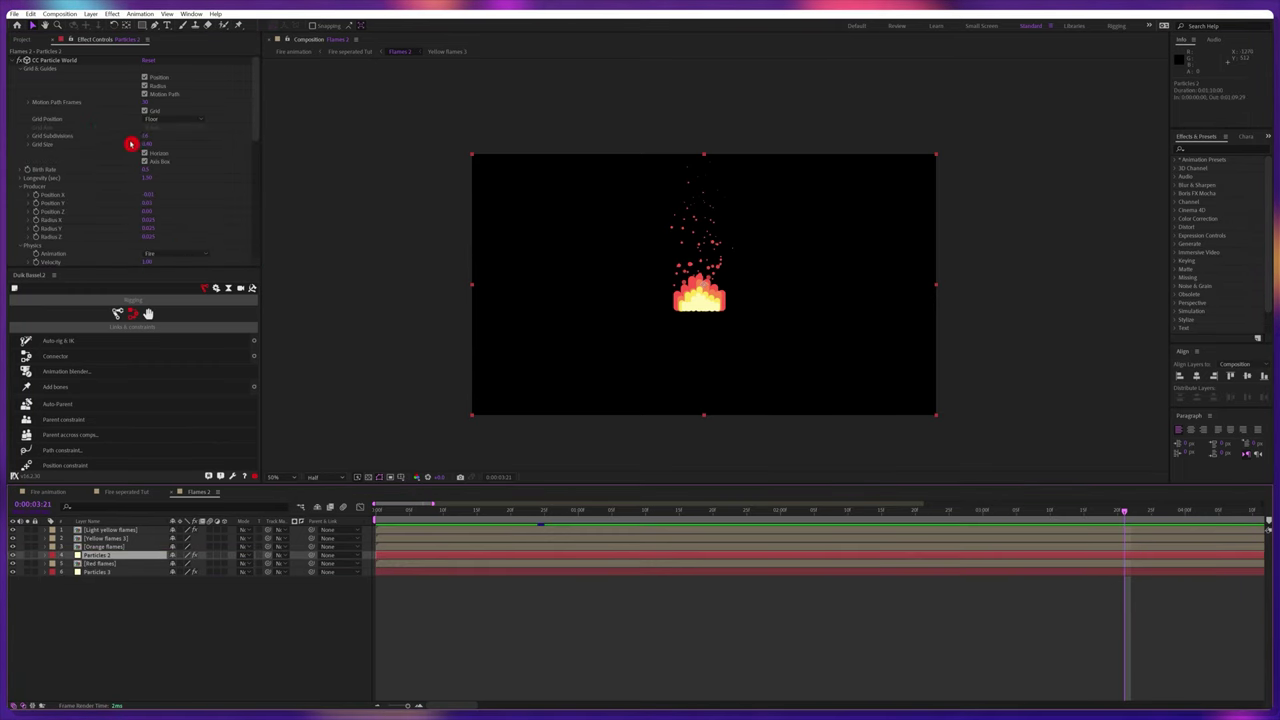
click(100, 183)
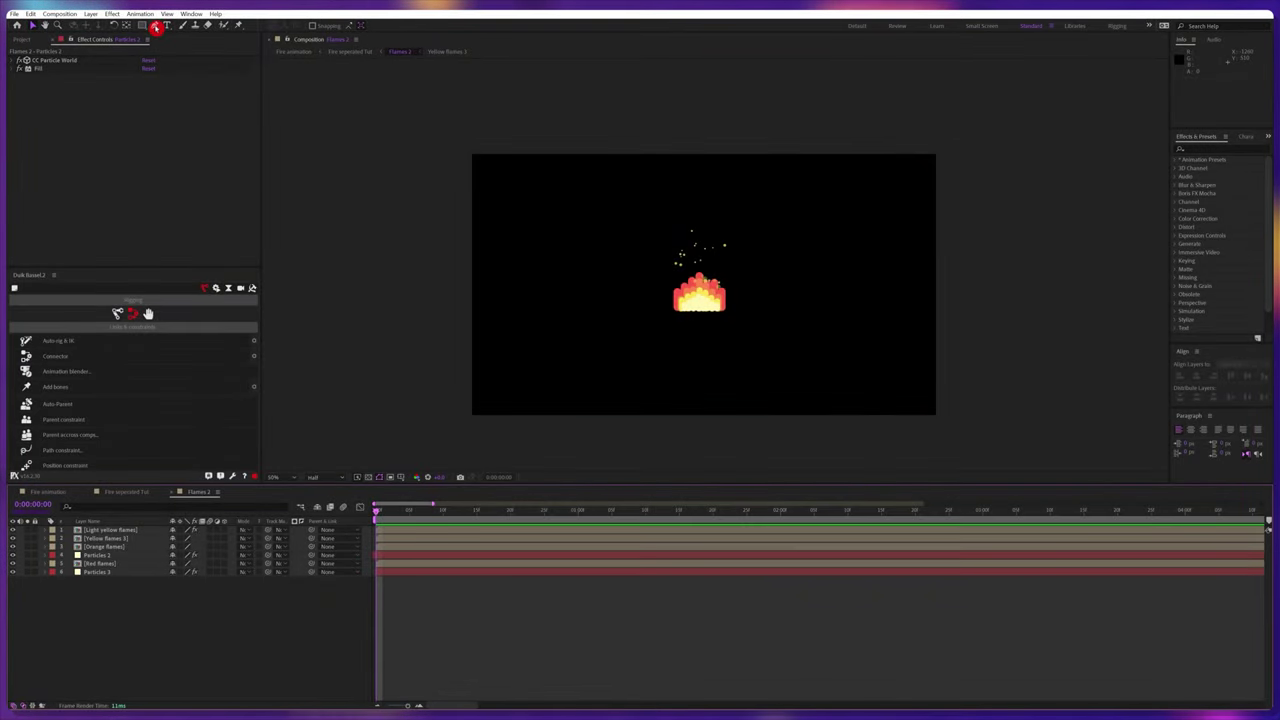
Draw a curved open path with the Pen tool, rising from the base of the flames to well above them
click(156, 27)
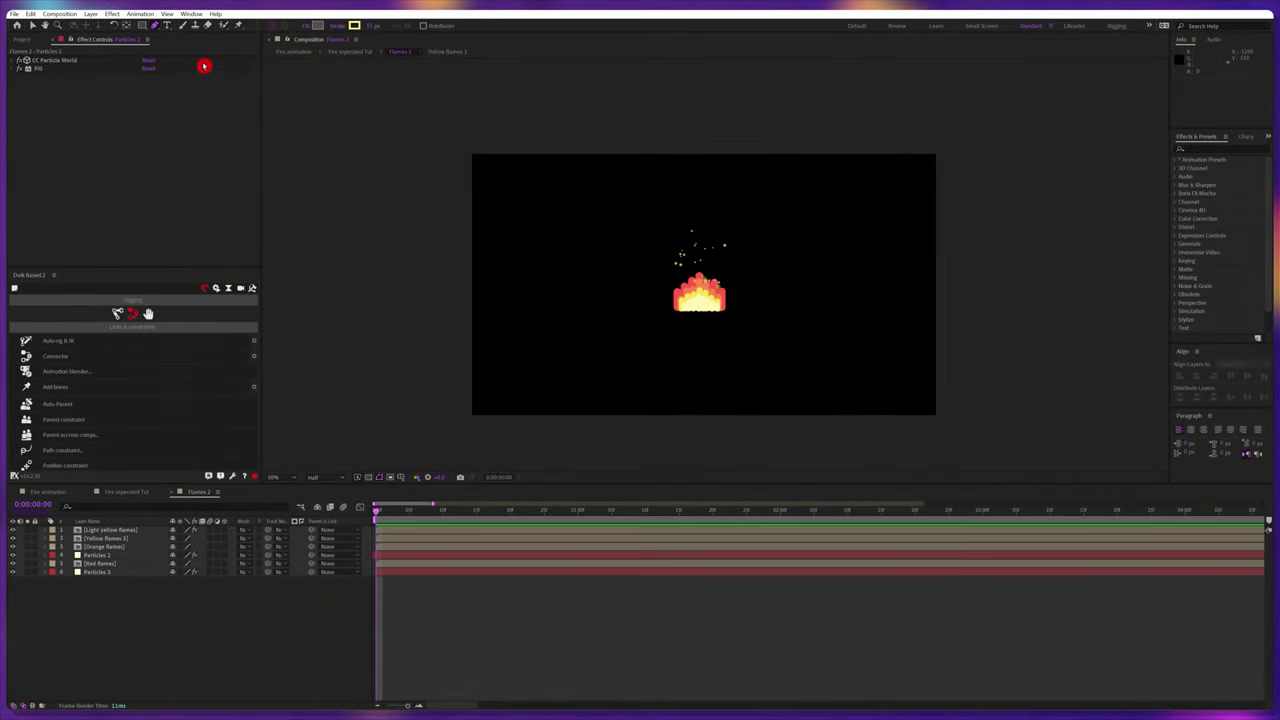
click(694, 309)
click(670, 237)
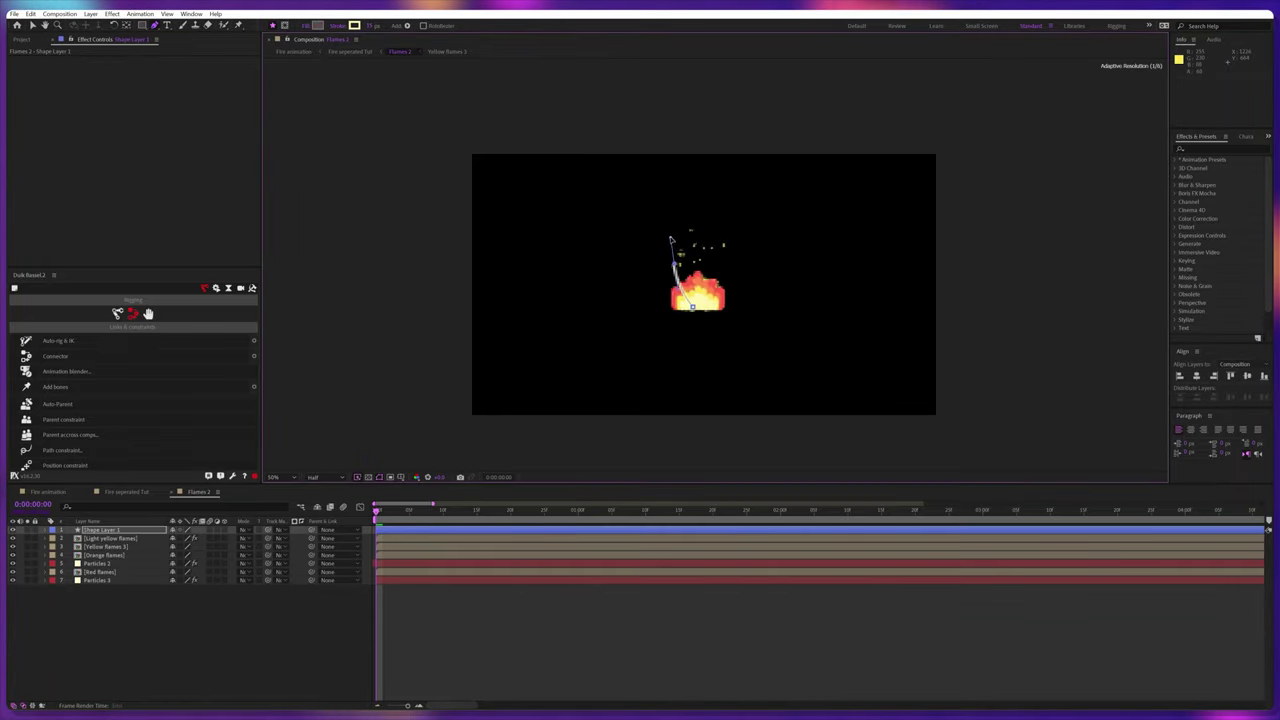
click(694, 190)
Recolor the curved line's stroke with the red sampled from the outer flames
click(120, 530)
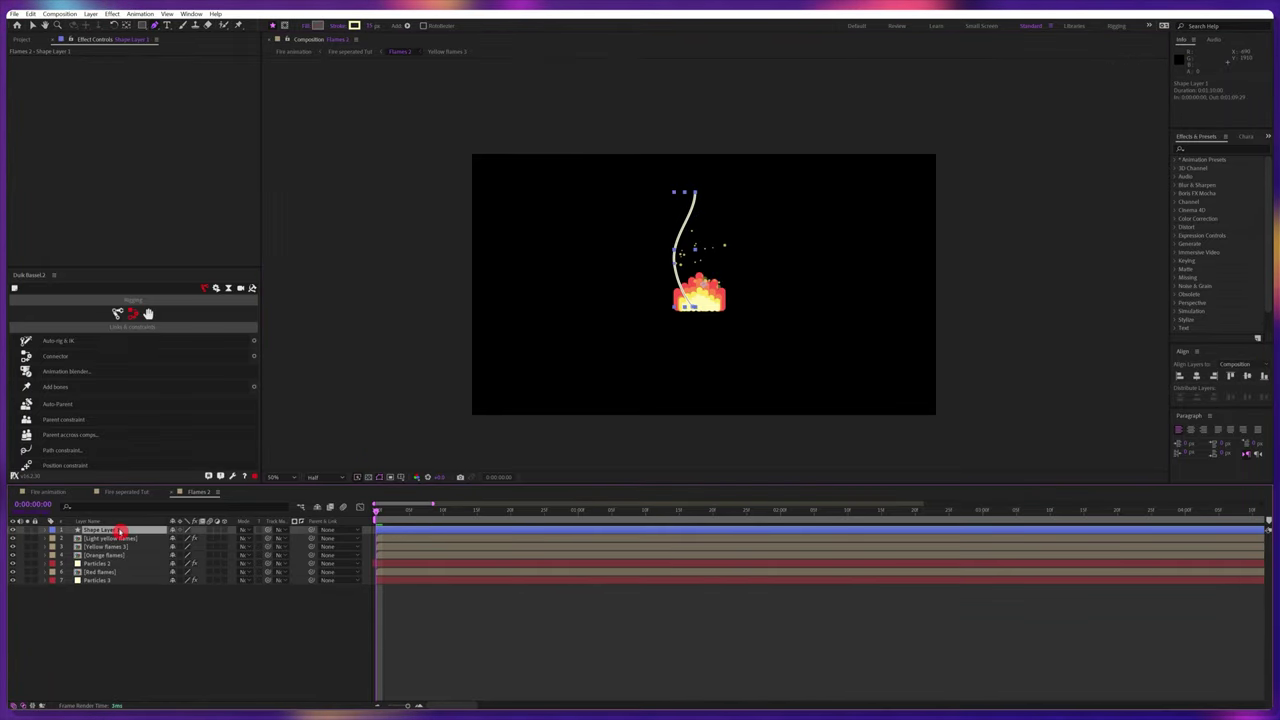
click(356, 27)
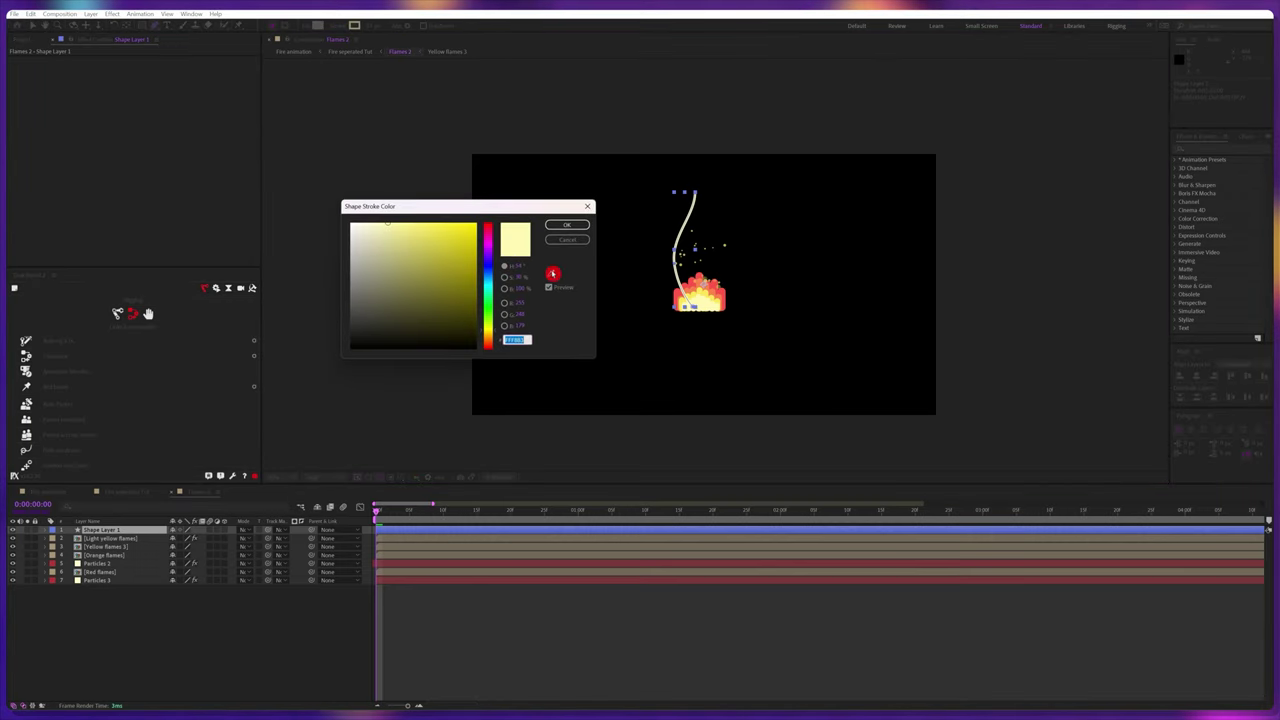
click(720, 301)
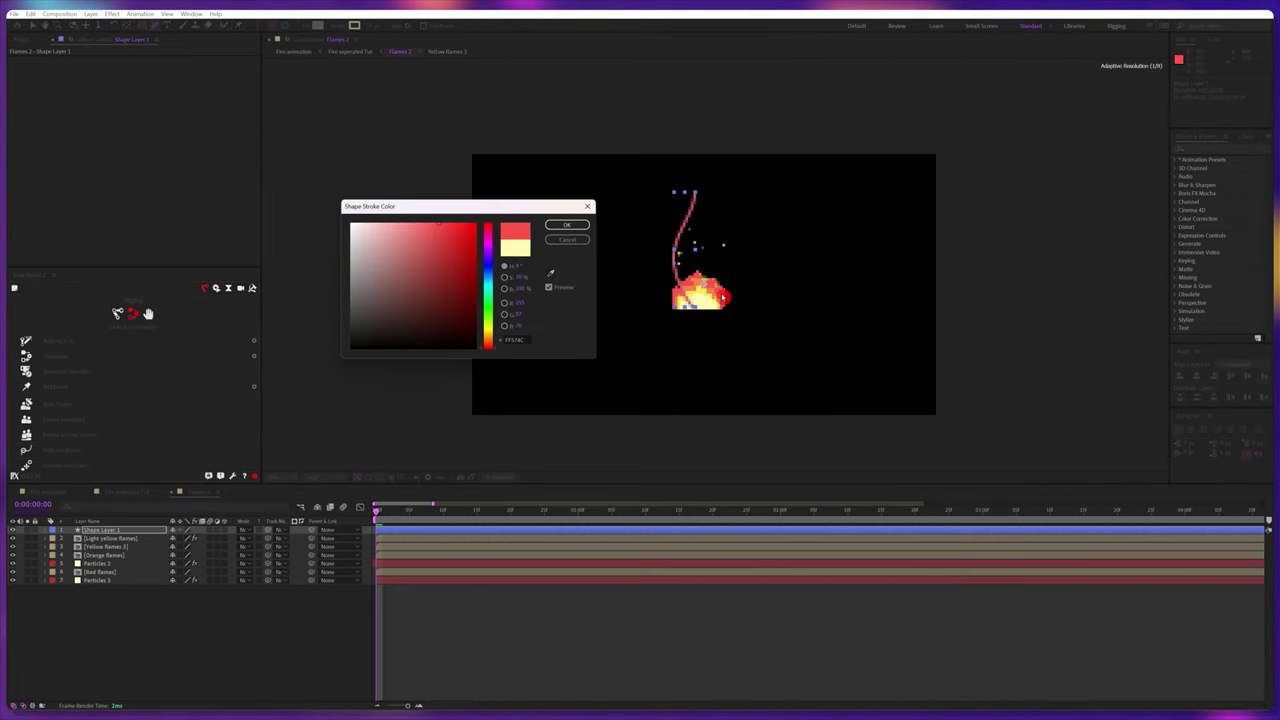
click(570, 227)
Move the curved line's shape layer to the bottom of the layer stack, behind the flames and particles
drag(103, 593, 103, 618)
scroll(491, 306, up, 2)
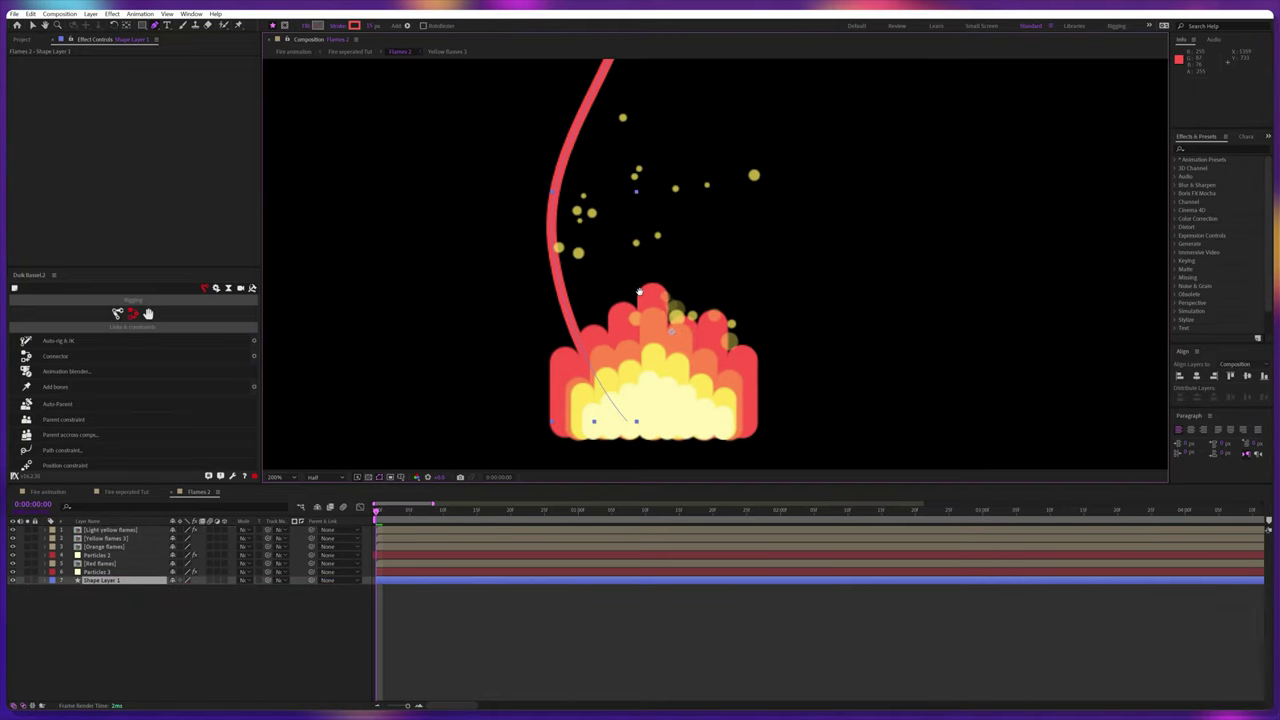
scroll(491, 306, down, 1)
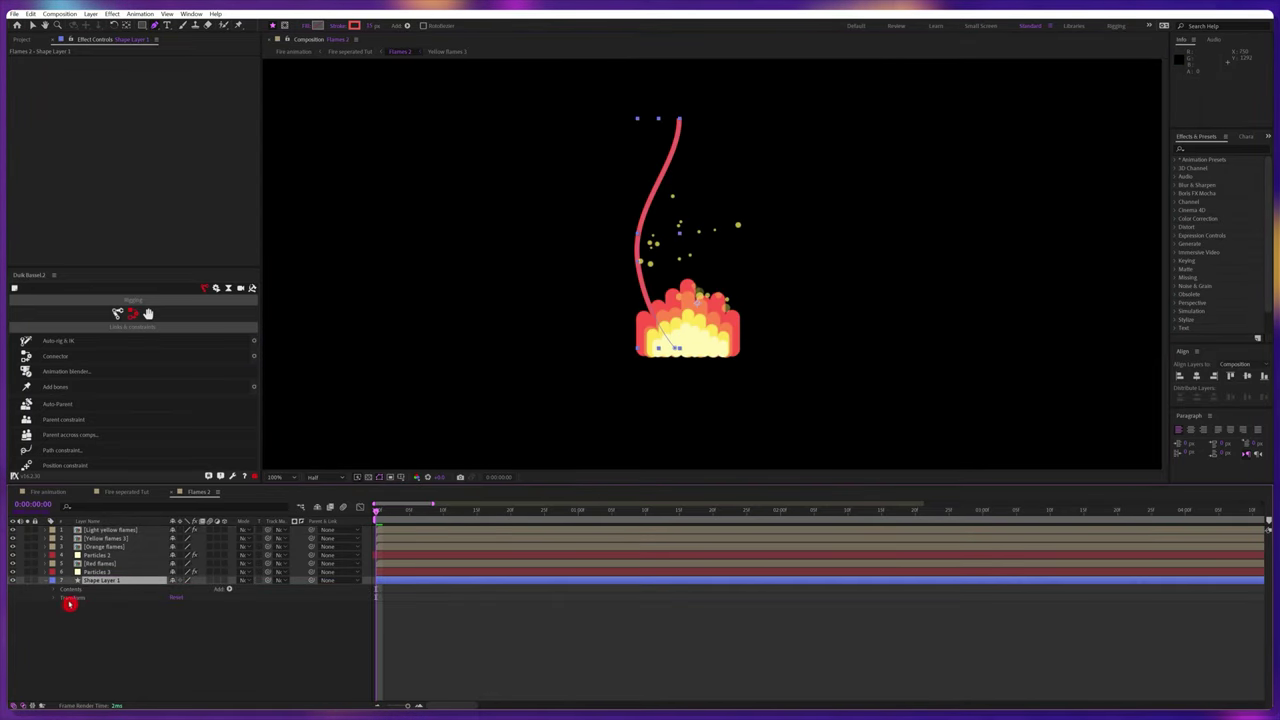
Add Trim Paths to the curved line's shape layer and set its stroke's line cap to Round Cap
click(229, 589)
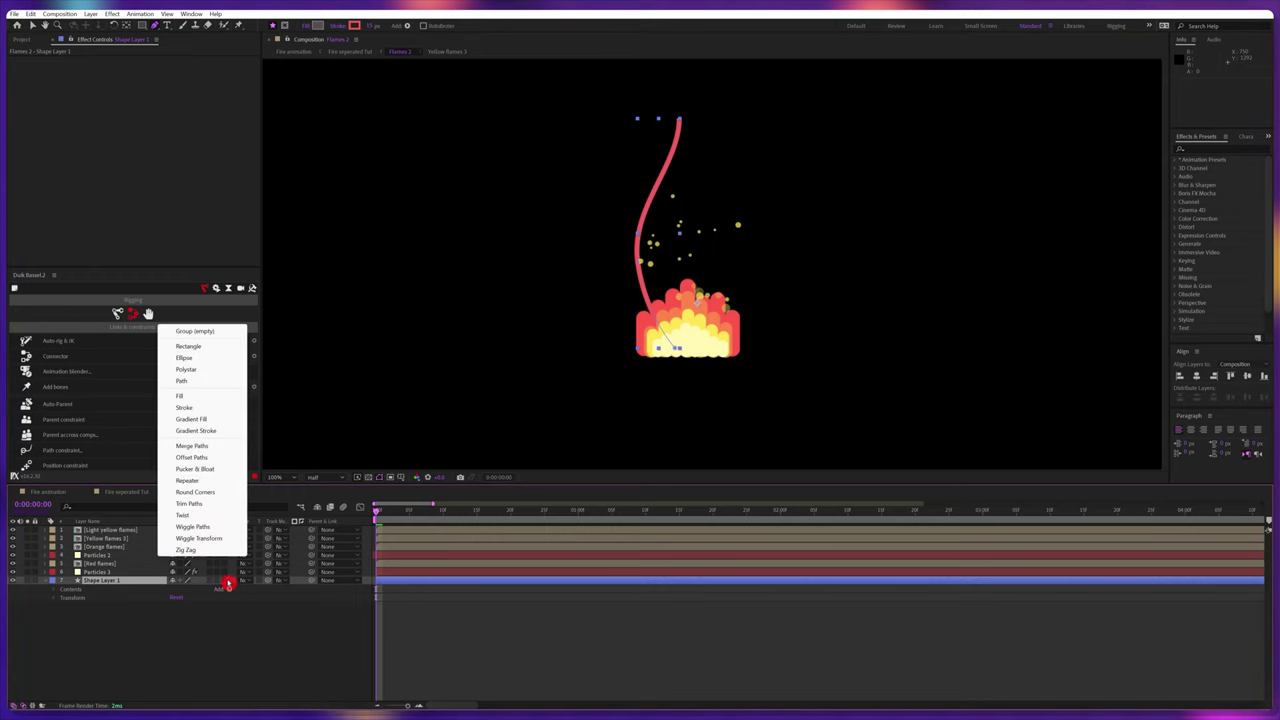
click(194, 504)
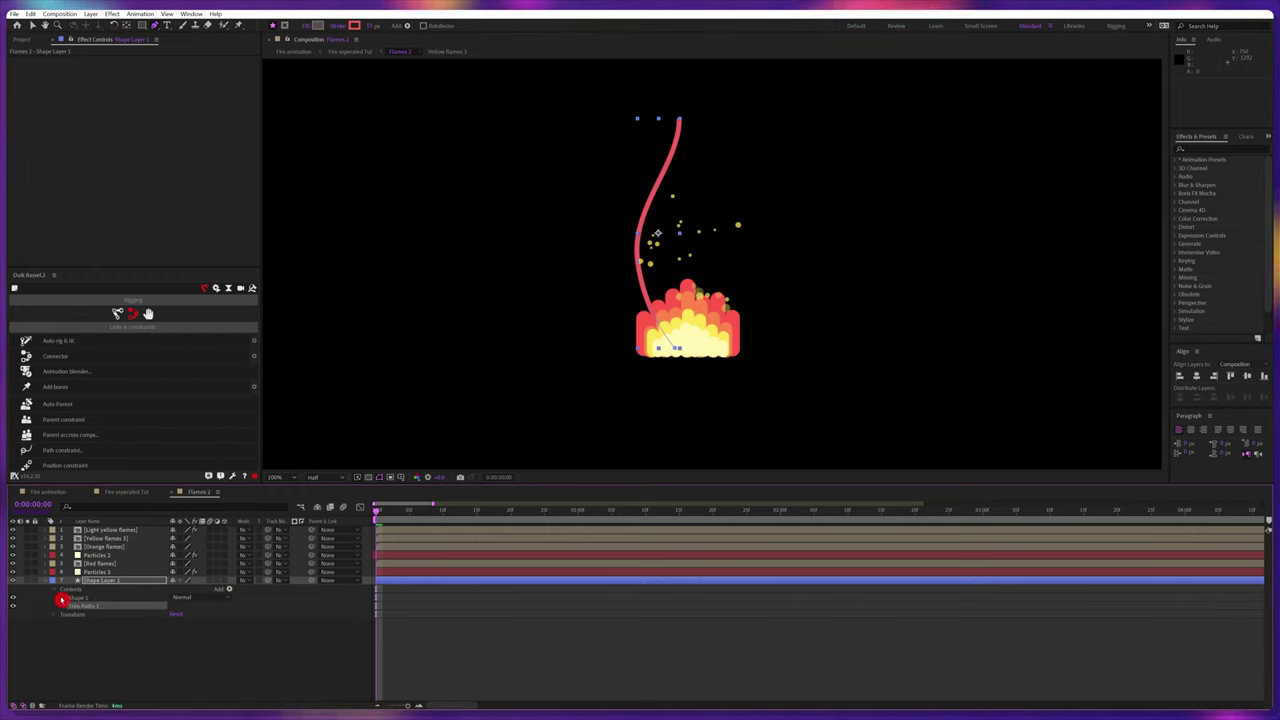
click(62, 598)
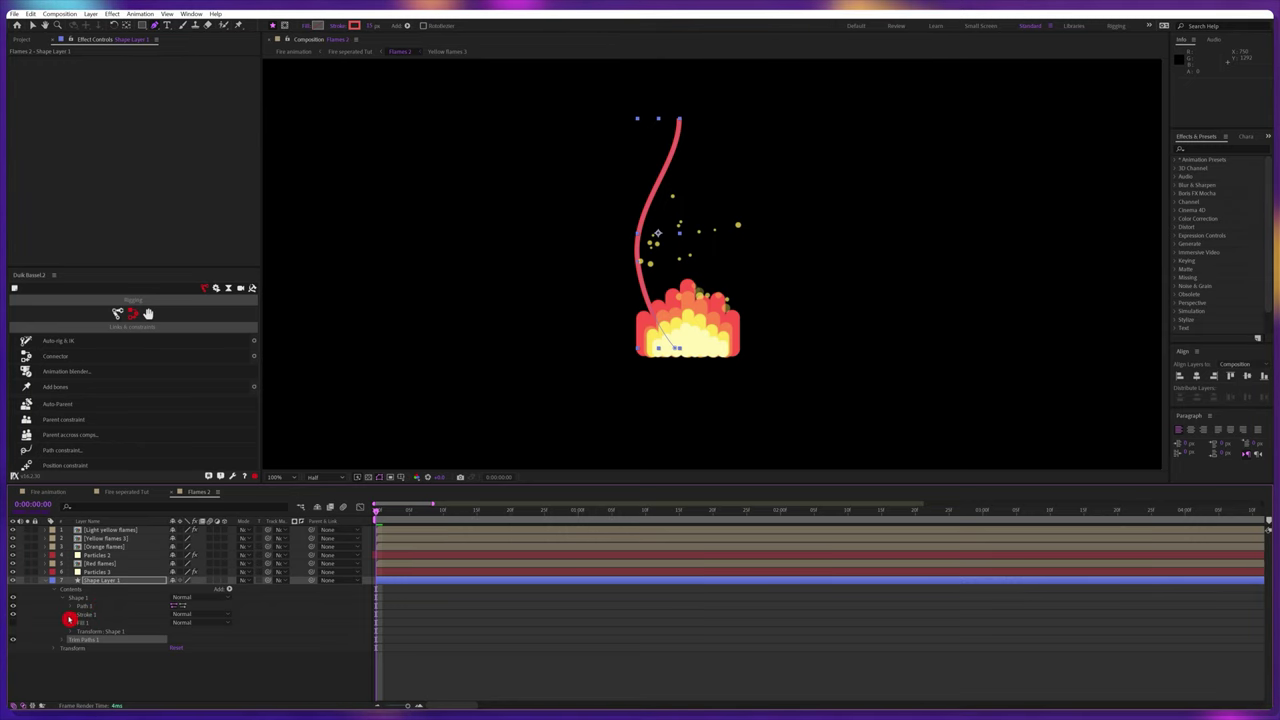
click(68, 615)
click(195, 655)
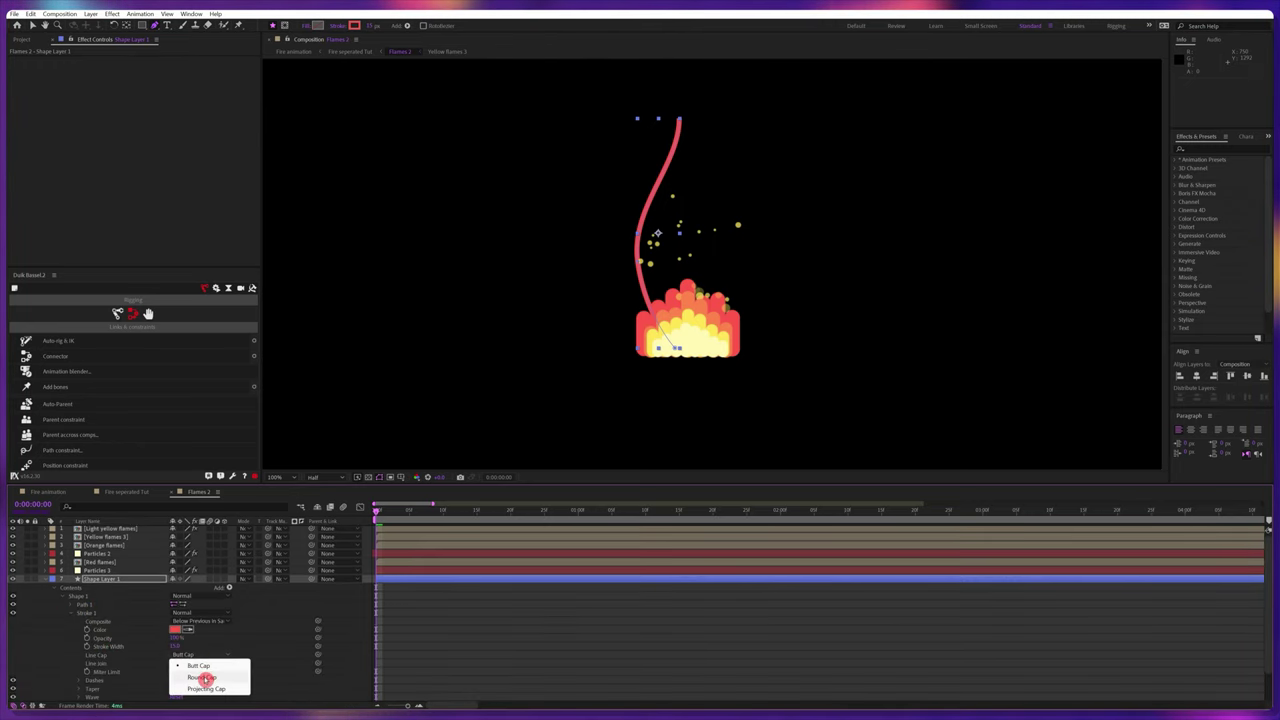
click(202, 678)
click(66, 605)
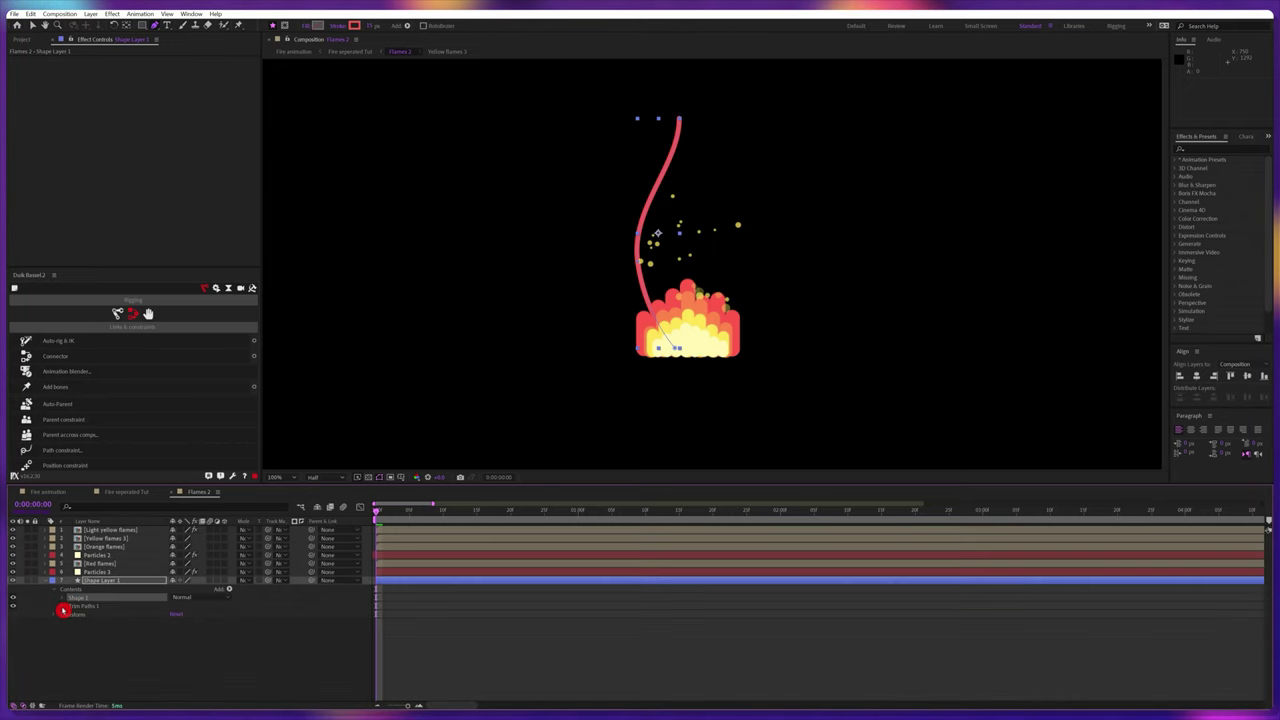
Solo the curved line's layer and keyframe its Trim Paths End at 0% on the first frame
click(88, 643)
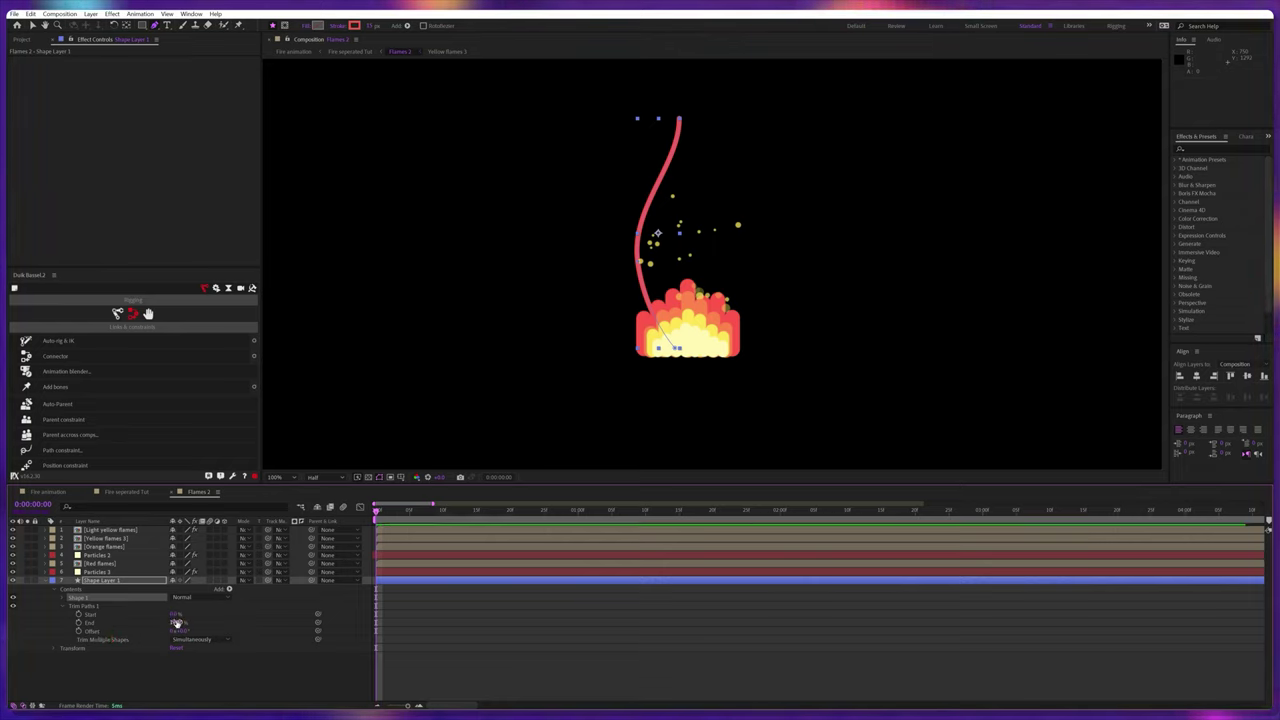
drag(176, 624, 124, 627)
click(28, 580)
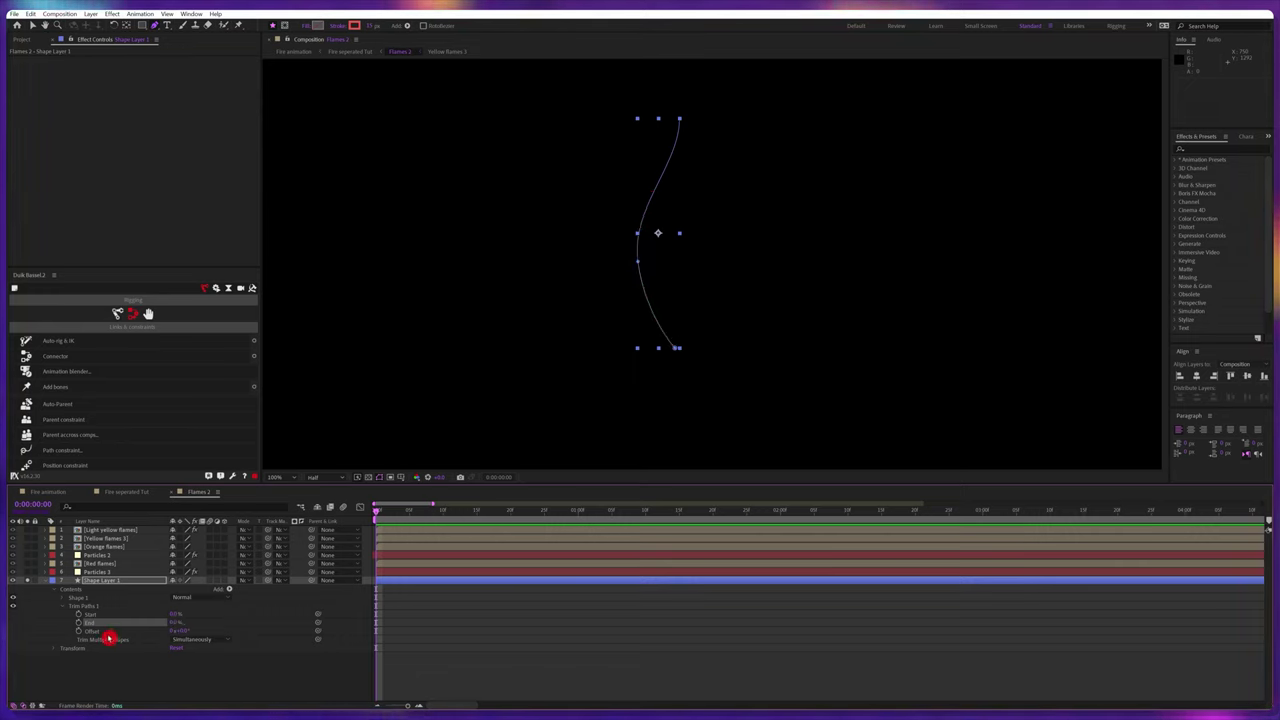
click(78, 623)
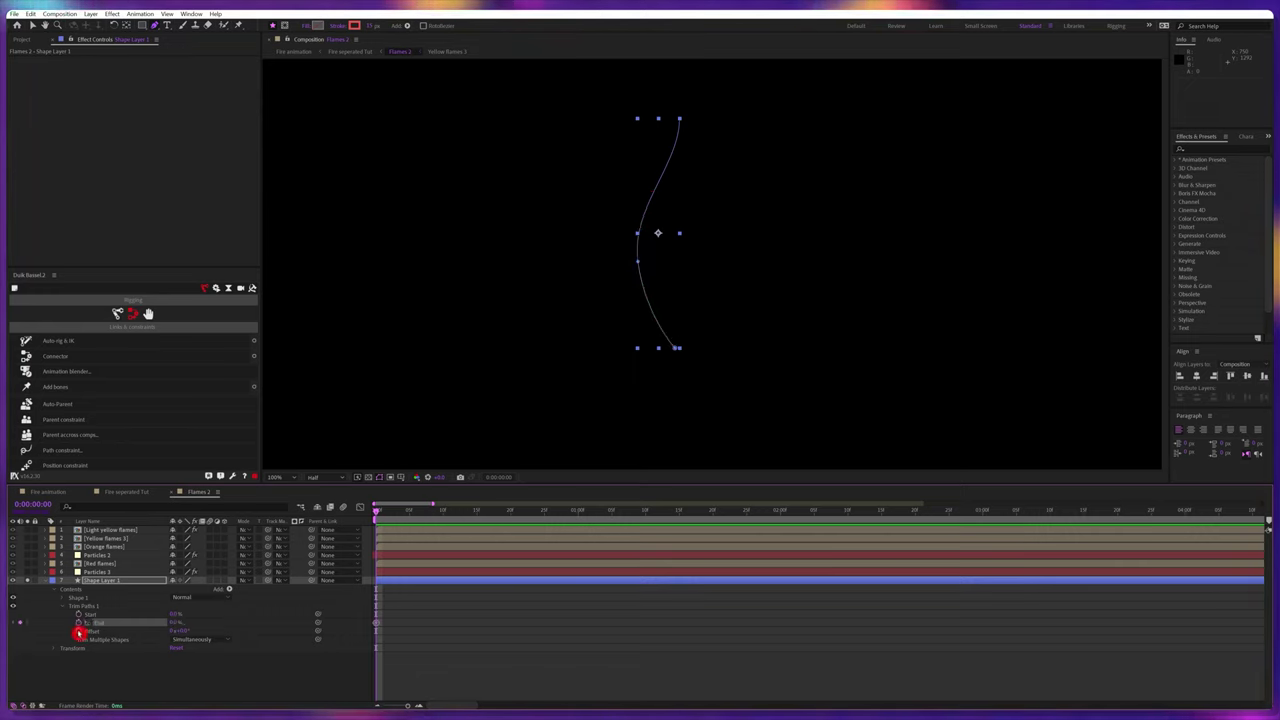
Keyframe Trim Paths Offset on the first frame, and at 0:00:00:15 set End to 22% and increase Offset until the streak nears the line's upper end
click(79, 631)
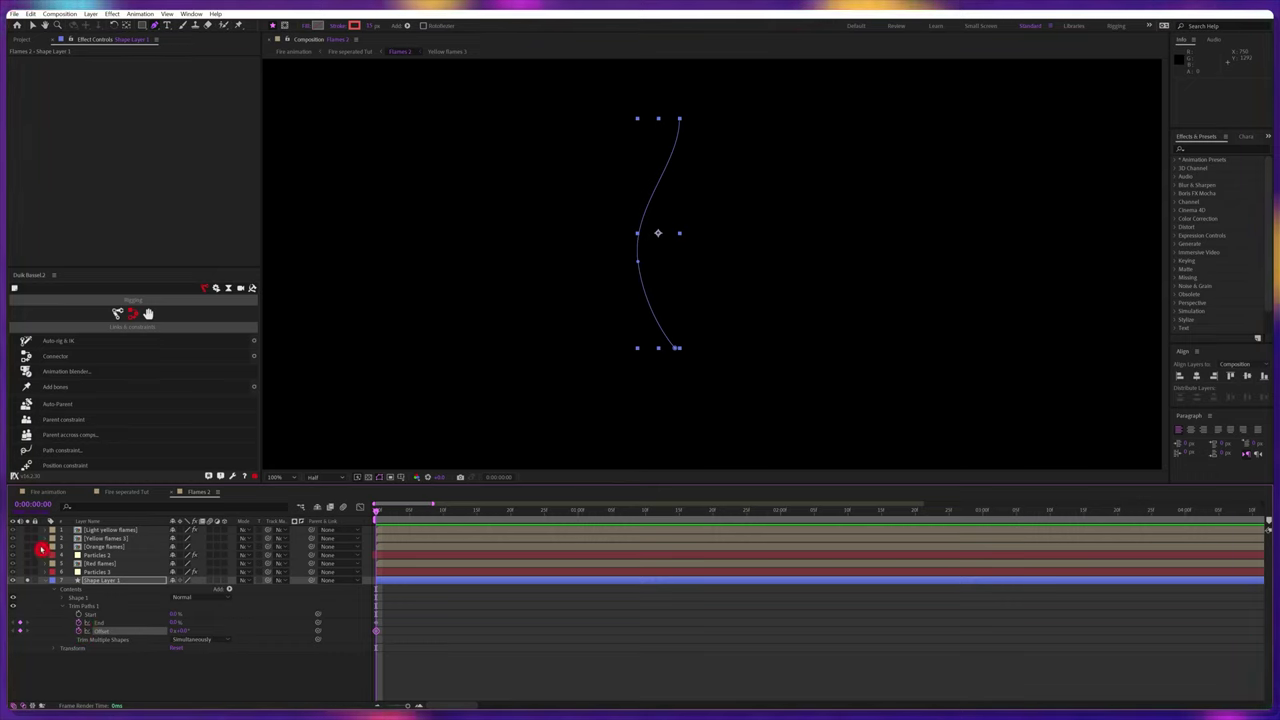
text(15)
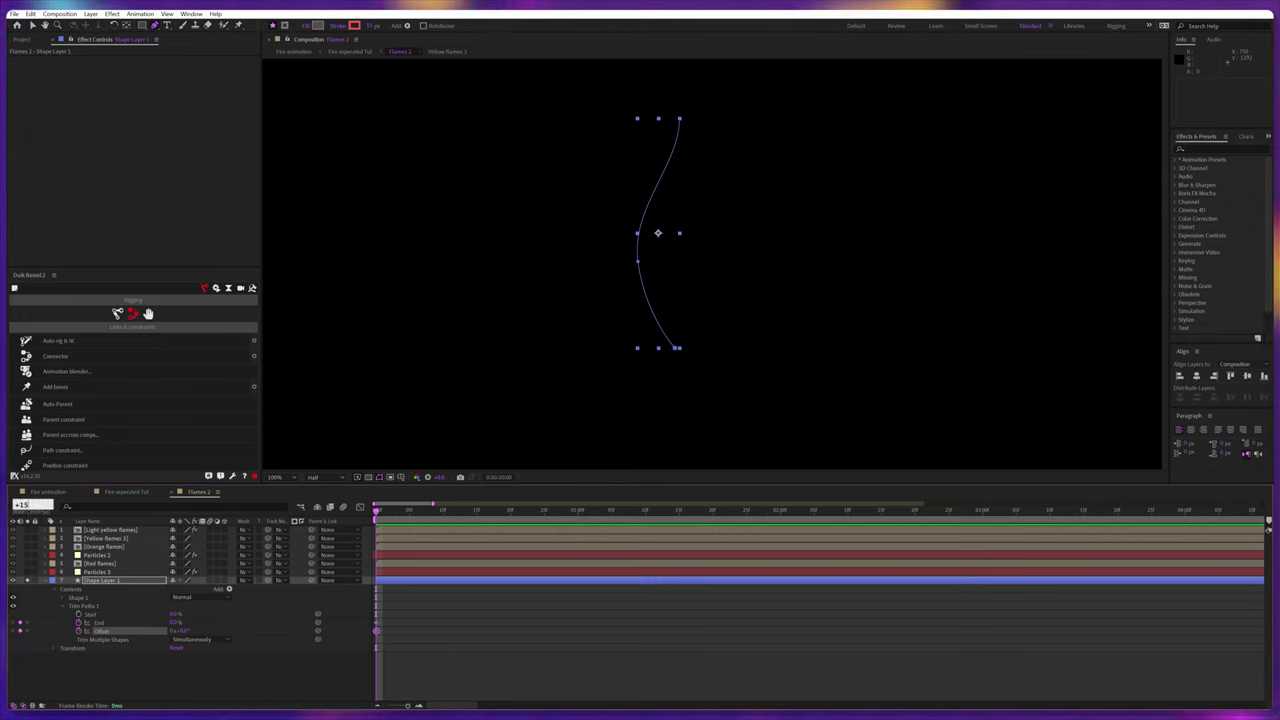
key(Return)
click(447, 627)
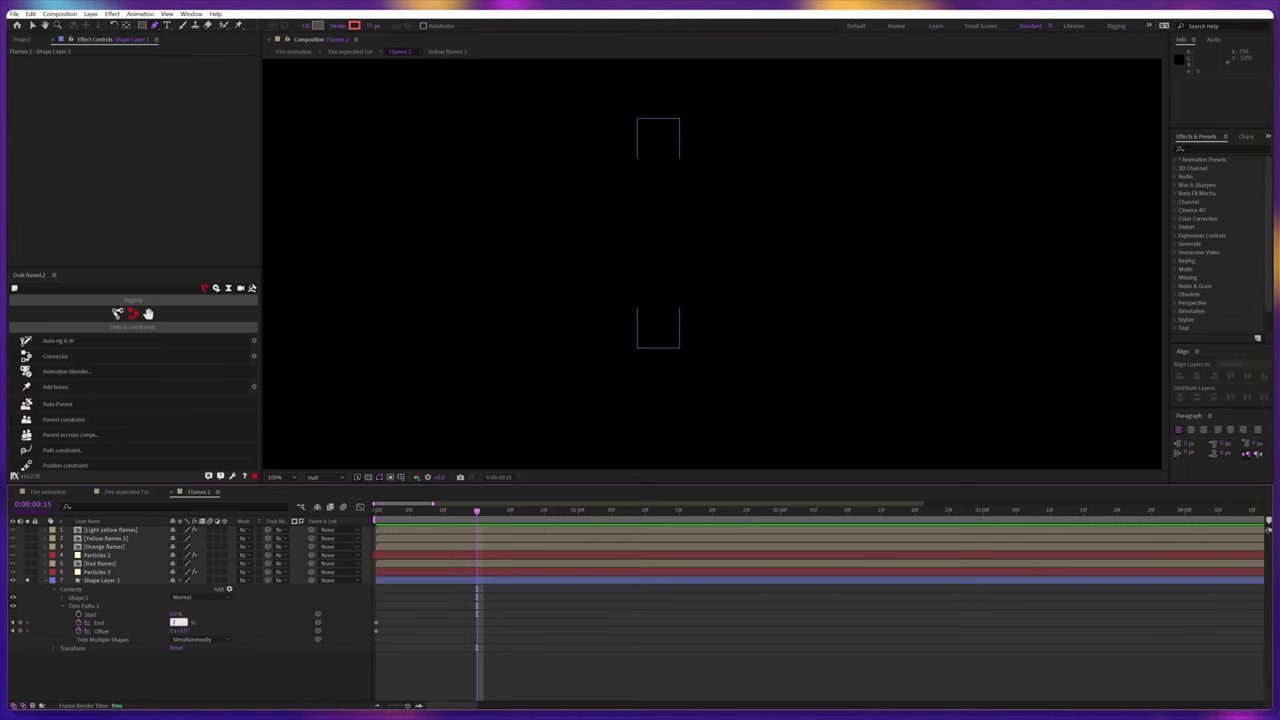
click(285, 625)
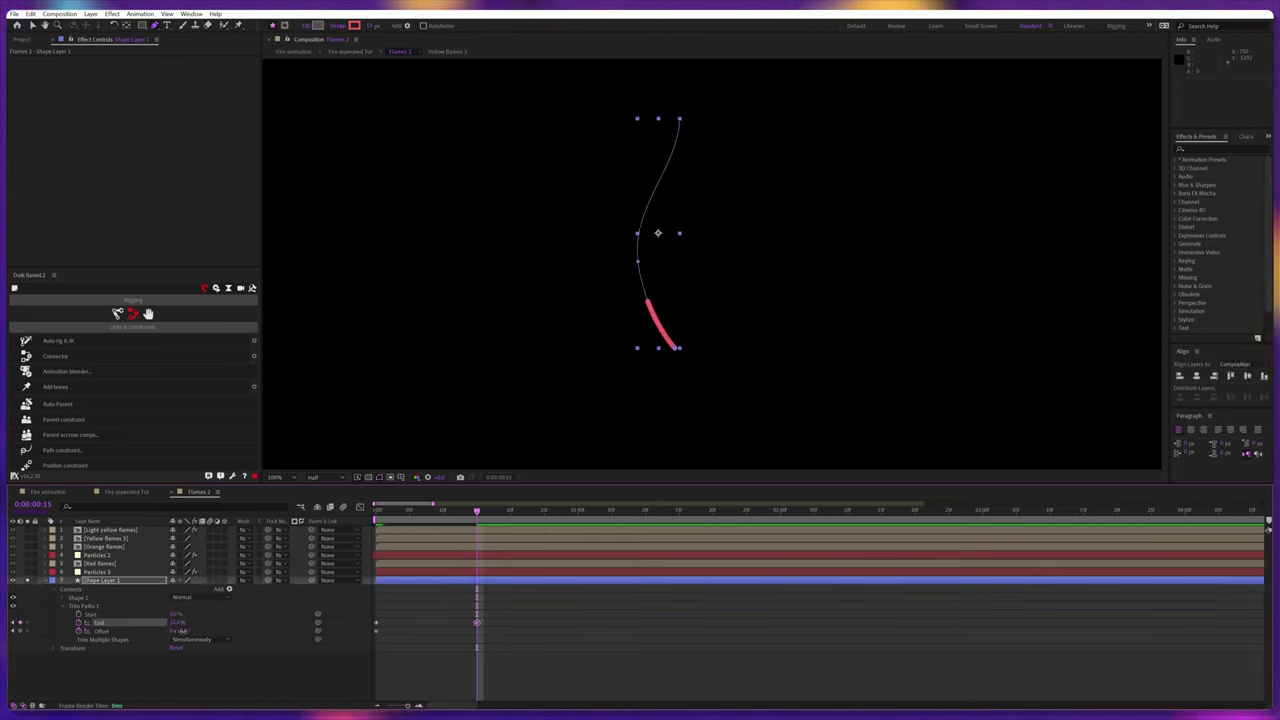
drag(181, 631, 258, 607)
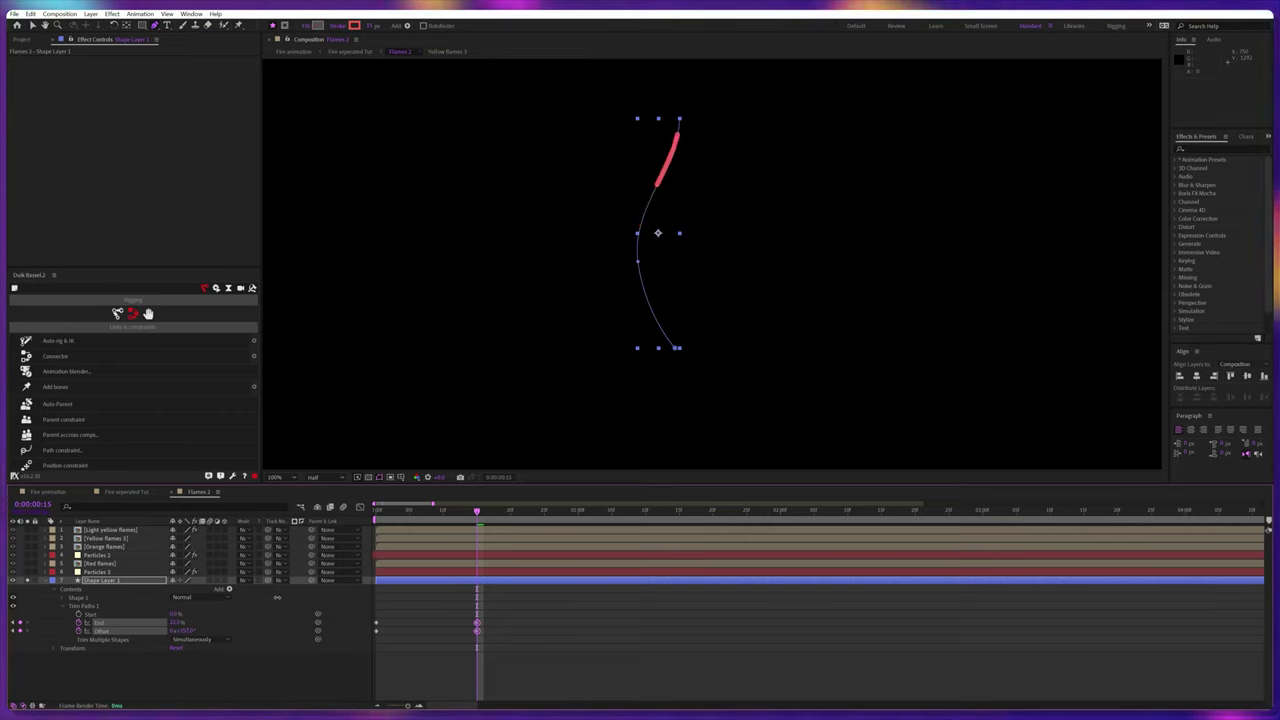
click(278, 597)
Keyframe Trim Paths Start at 0% at 0:00:00:15 and at 22% at 0:00:01:00
click(38, 504)
text(+)
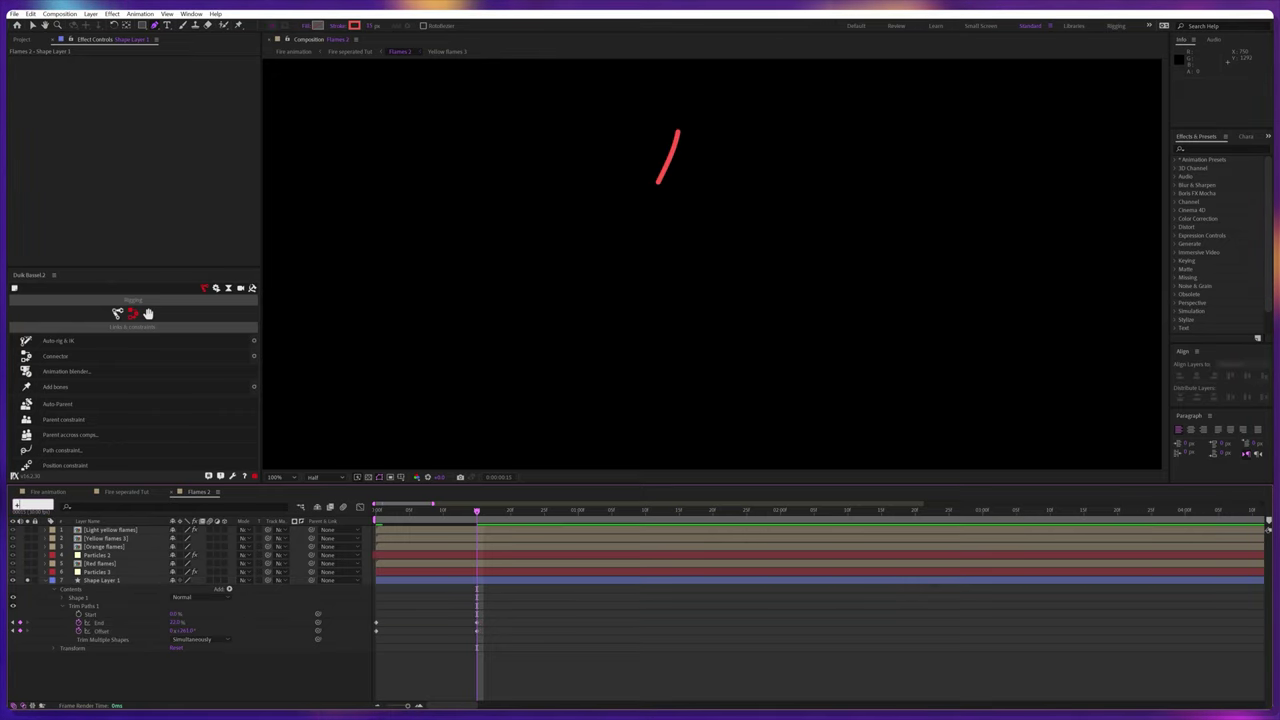
text(1:00)
key(Return)
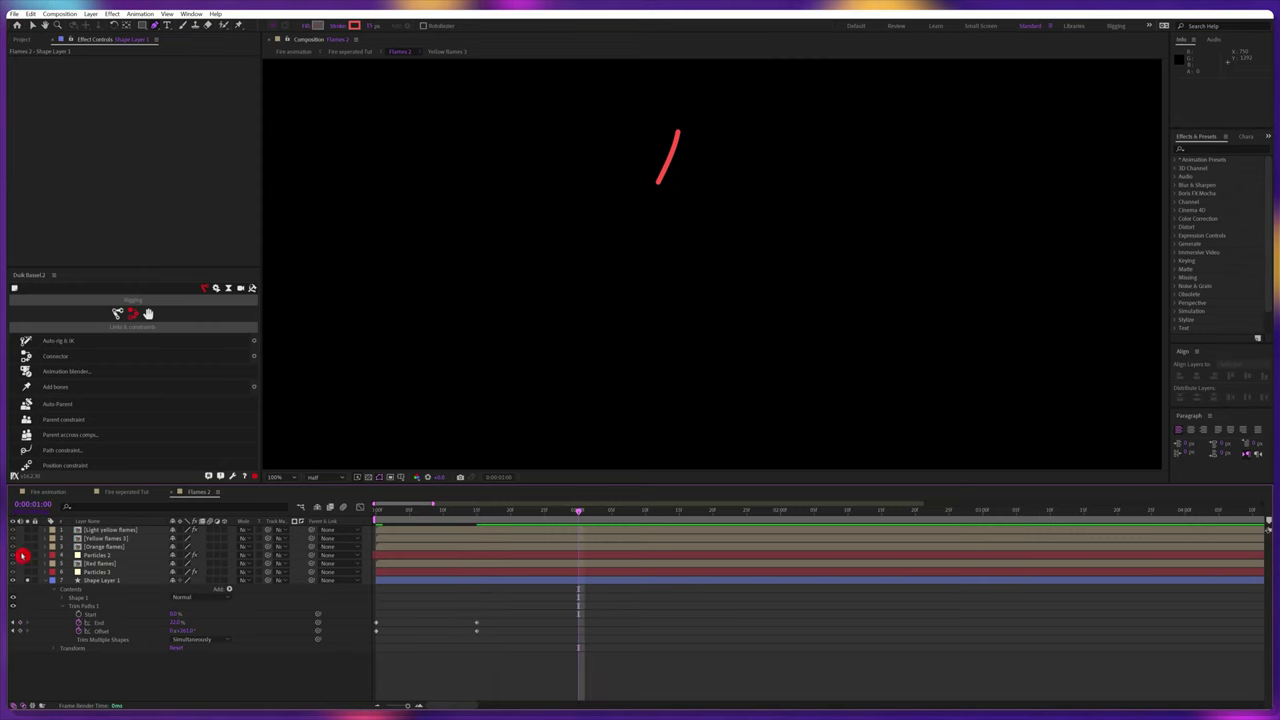
click(41, 636)
click(79, 615)
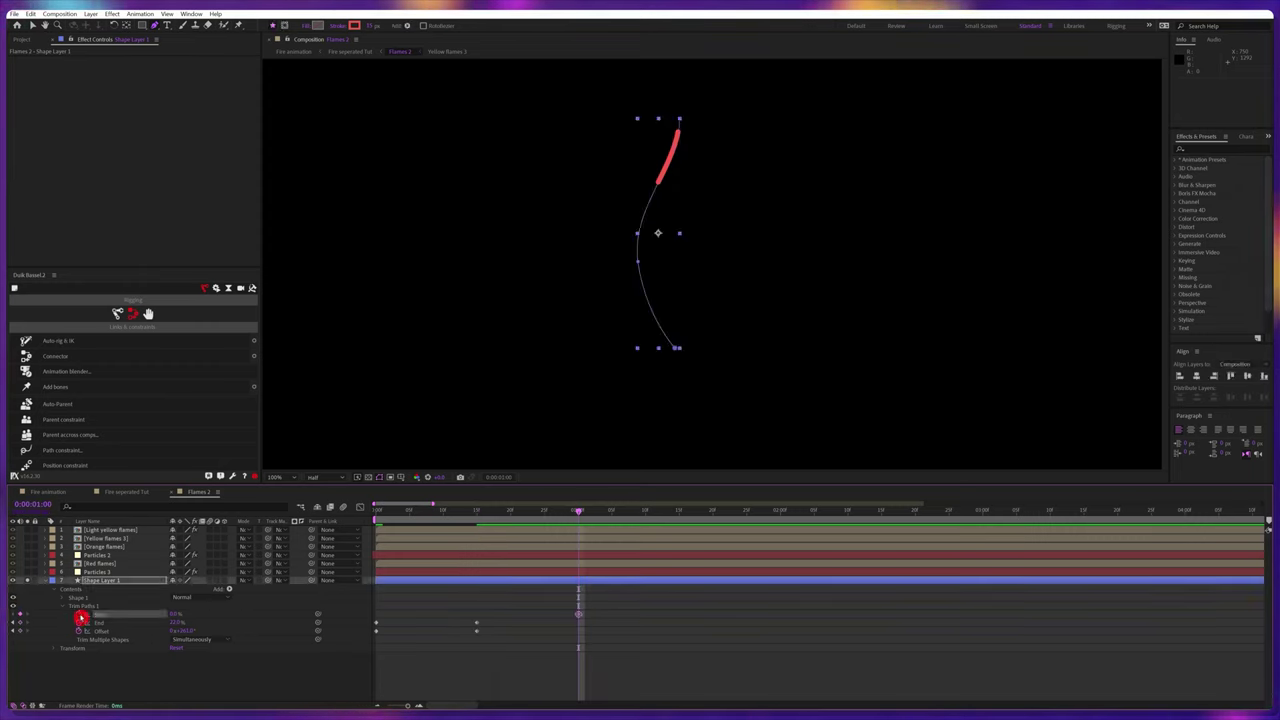
key(j)
click(20, 614)
key(k)
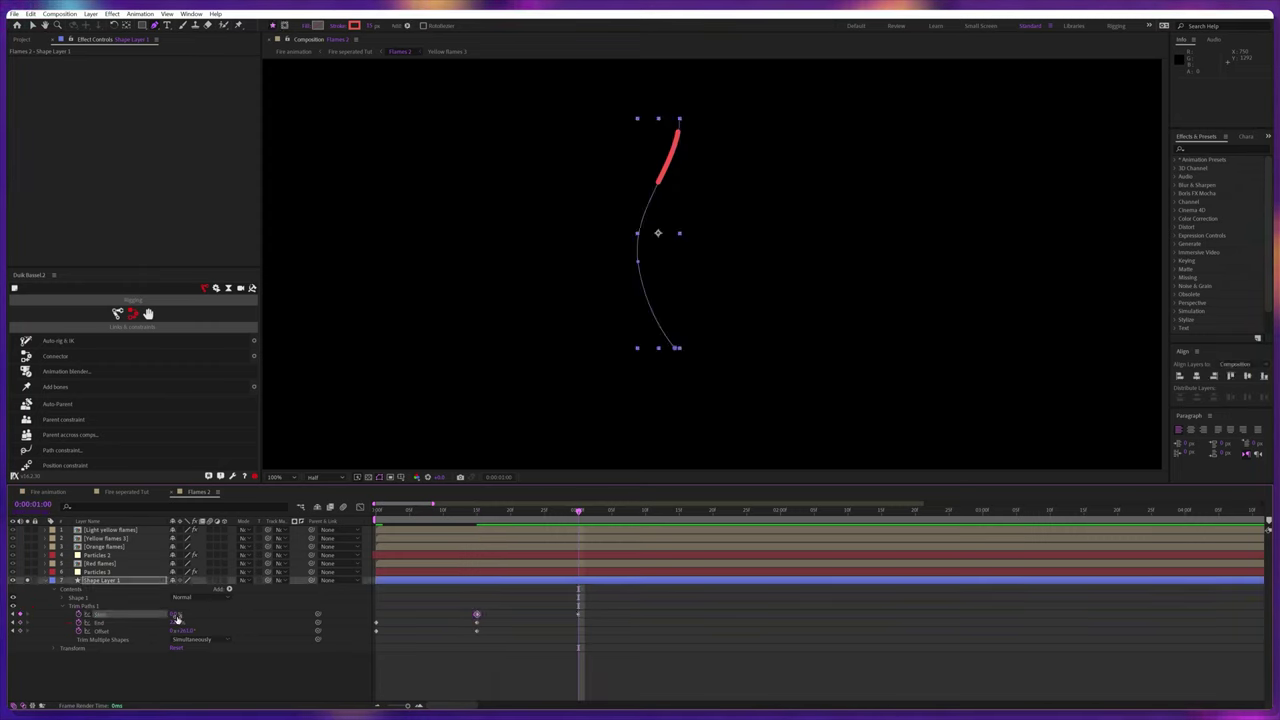
click(174, 615)
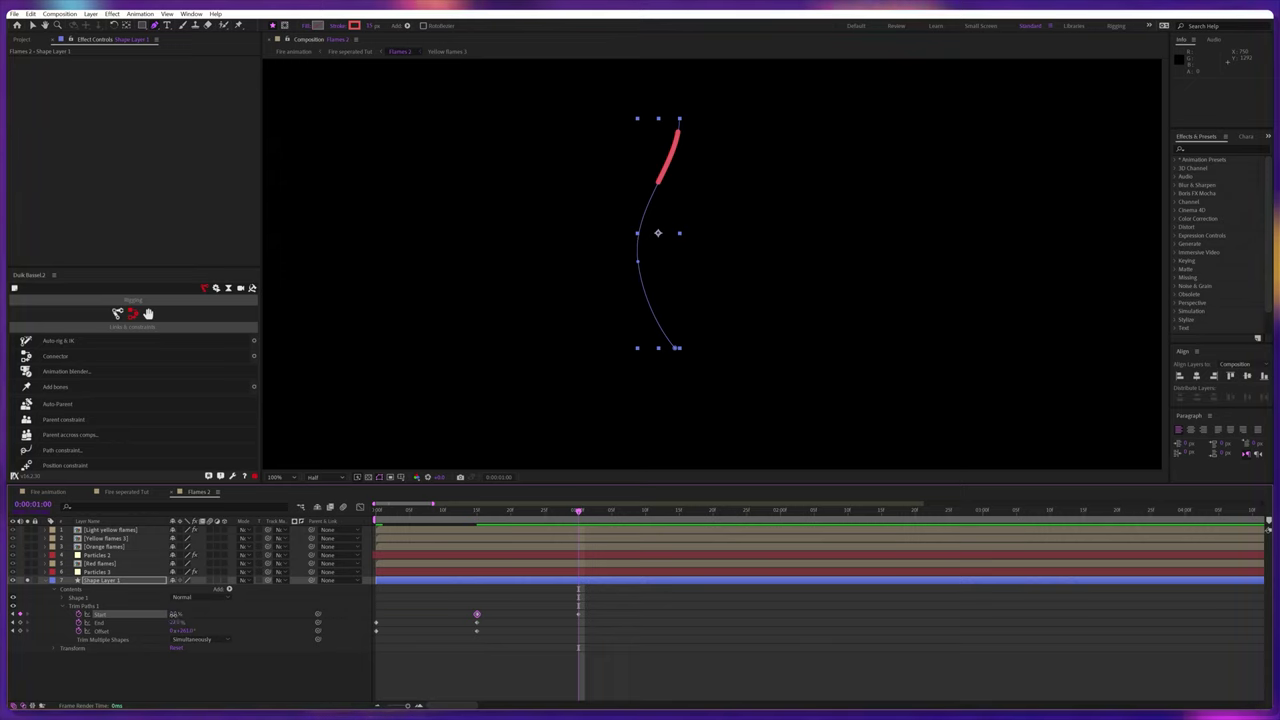
click(190, 622)
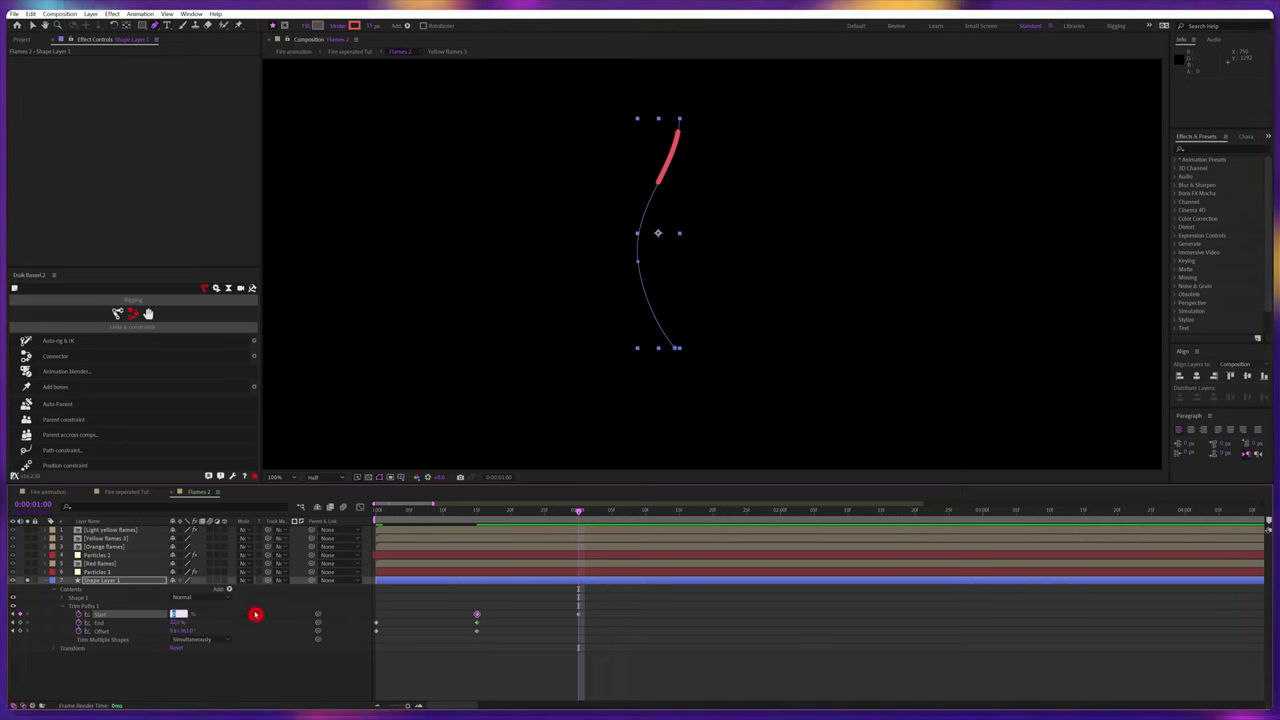
text(22.2)
Move the second Offset keyframe to 0:00:01:00, add a Start keyframe on the first frame, and Easy Ease all Trim Paths keyframes
mouse_move(486, 628)
mouse_down()
mouse_move(436, 648)
mouse_move(580, 643)
mouse_up()
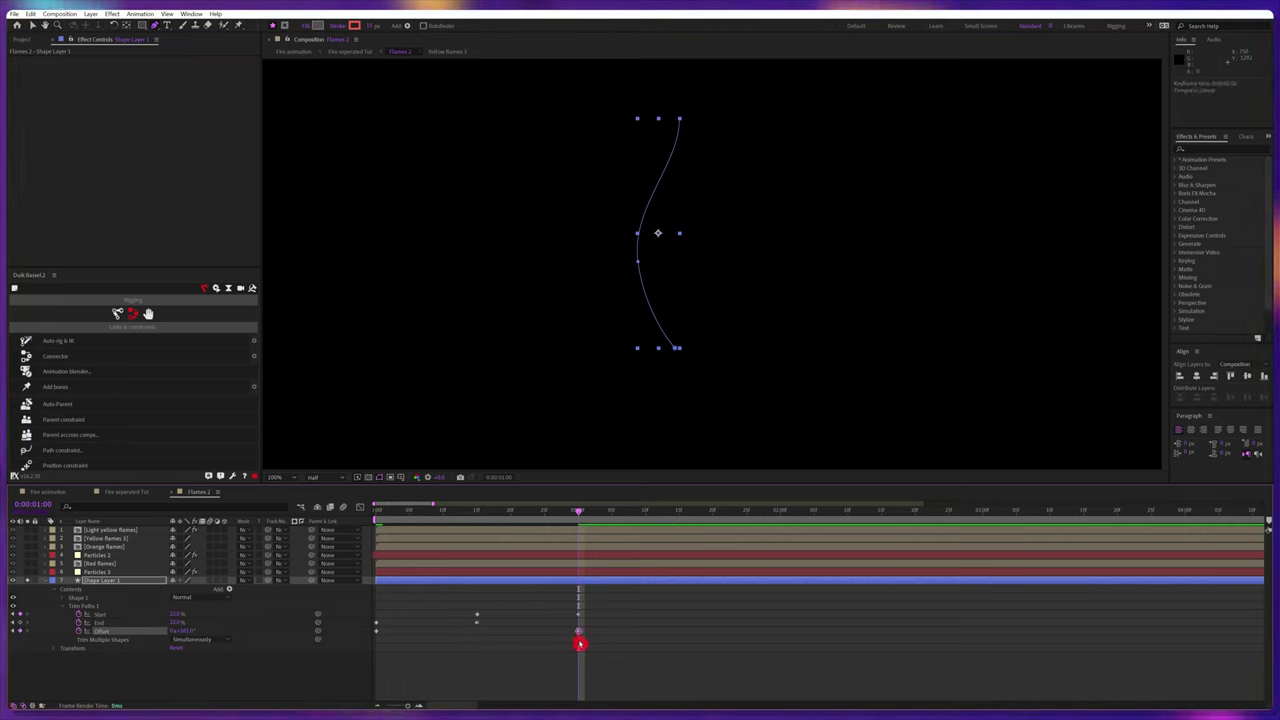
key(space)
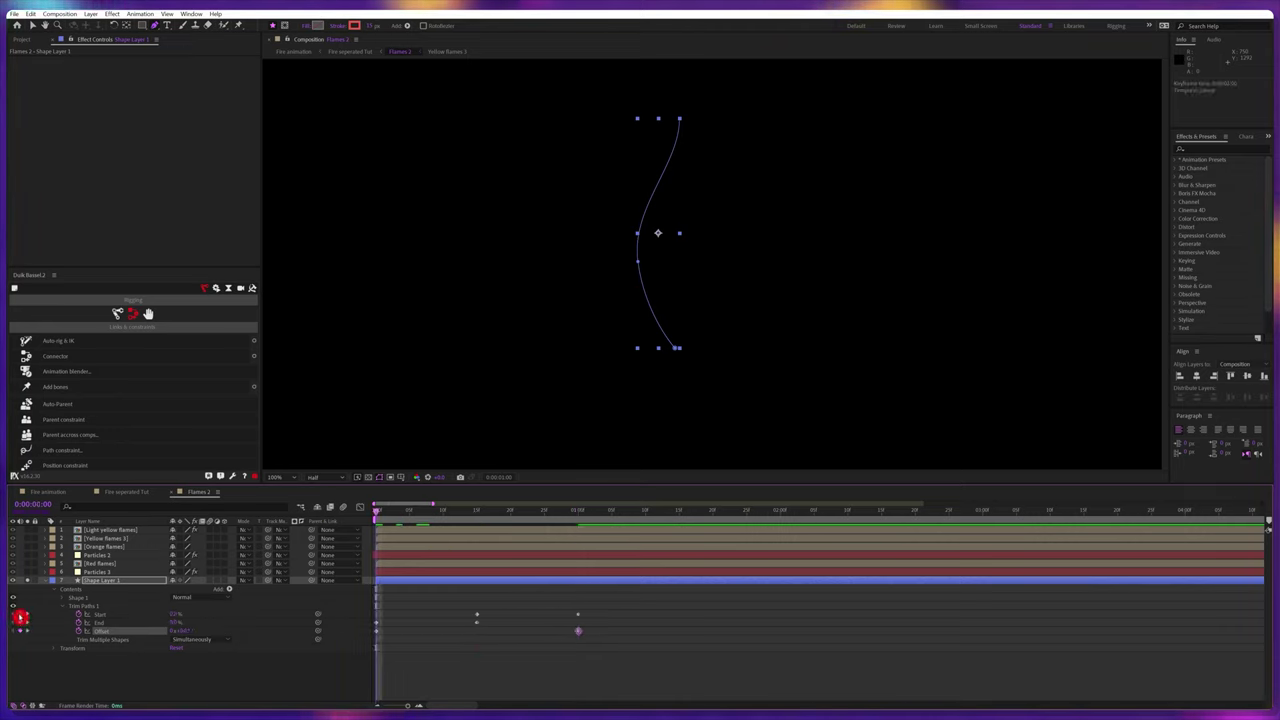
drag(588, 605, 356, 656)
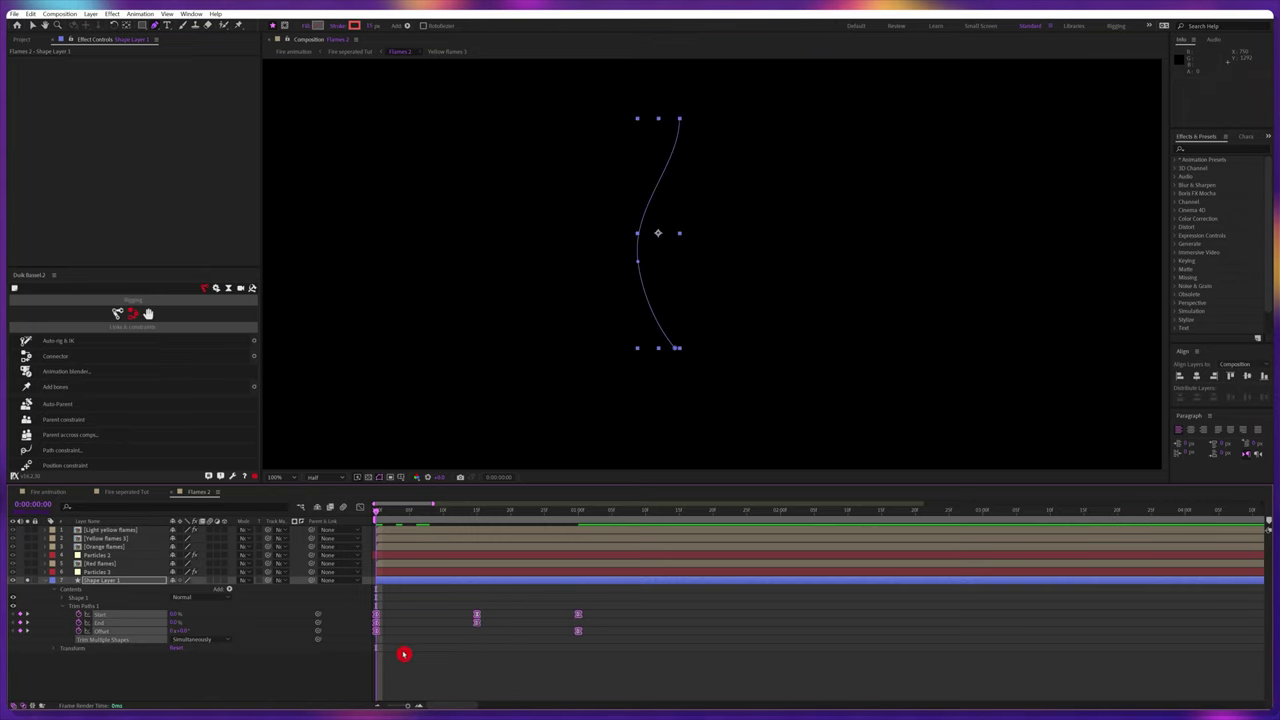
click(549, 657)
Reshape the Offset value curve in the Graph Editor to start fast and slow down towards its last keyframe
click(578, 631)
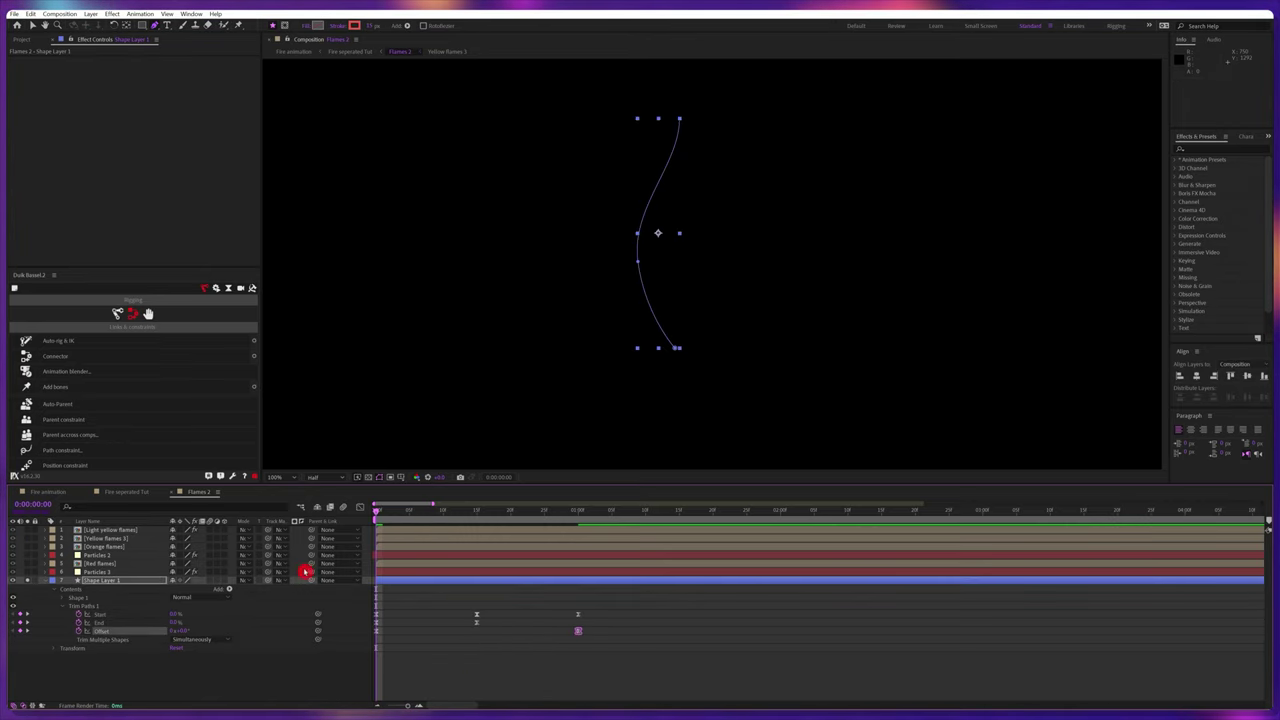
click(358, 510)
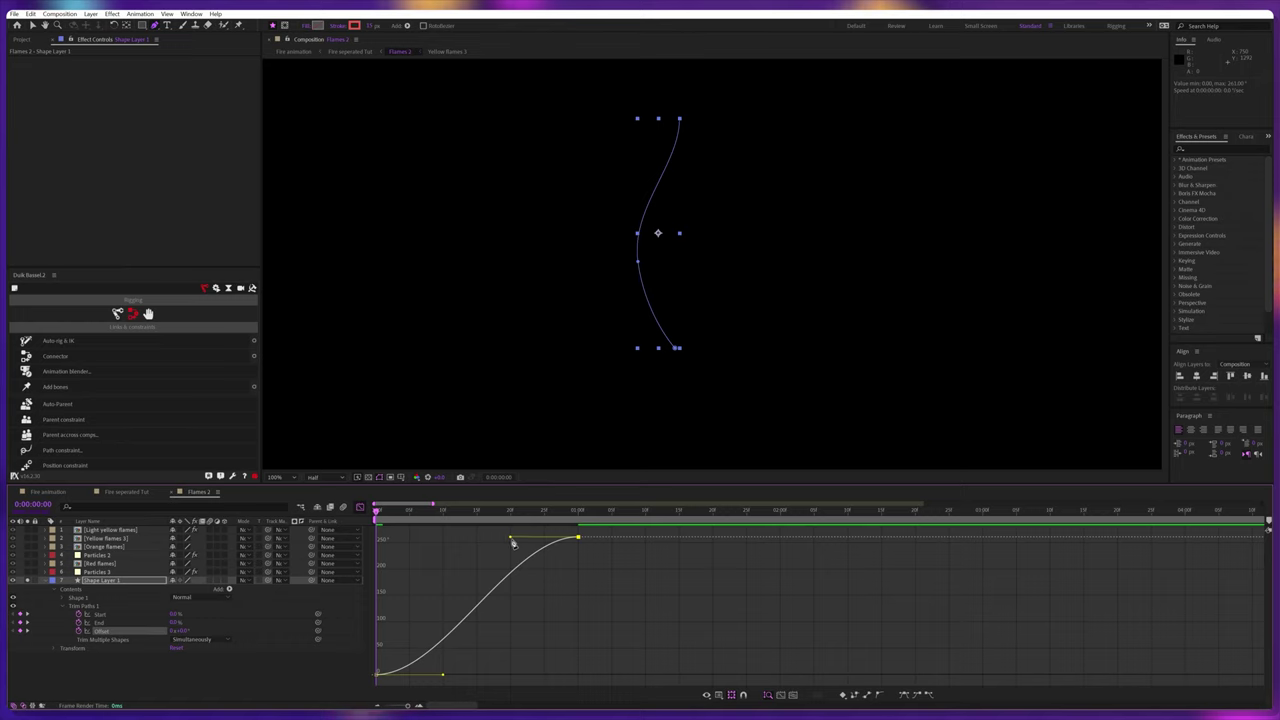
drag(512, 542, 463, 545)
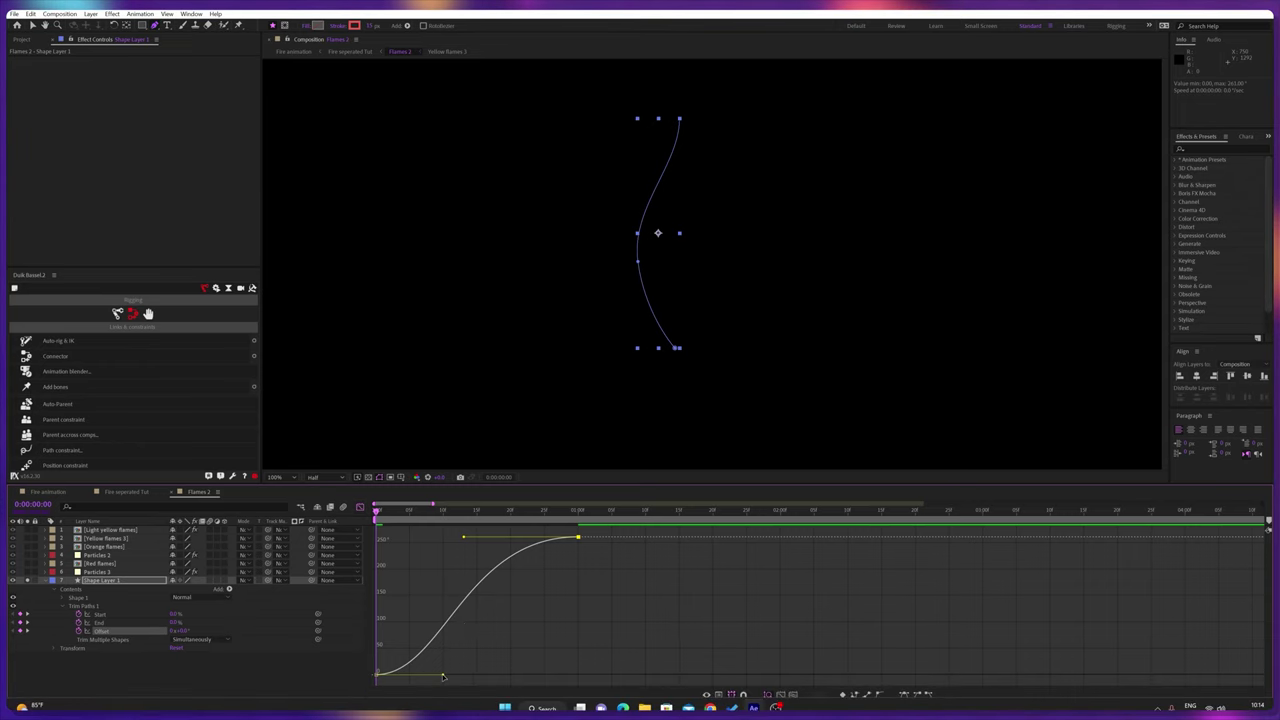
drag(442, 675, 390, 679)
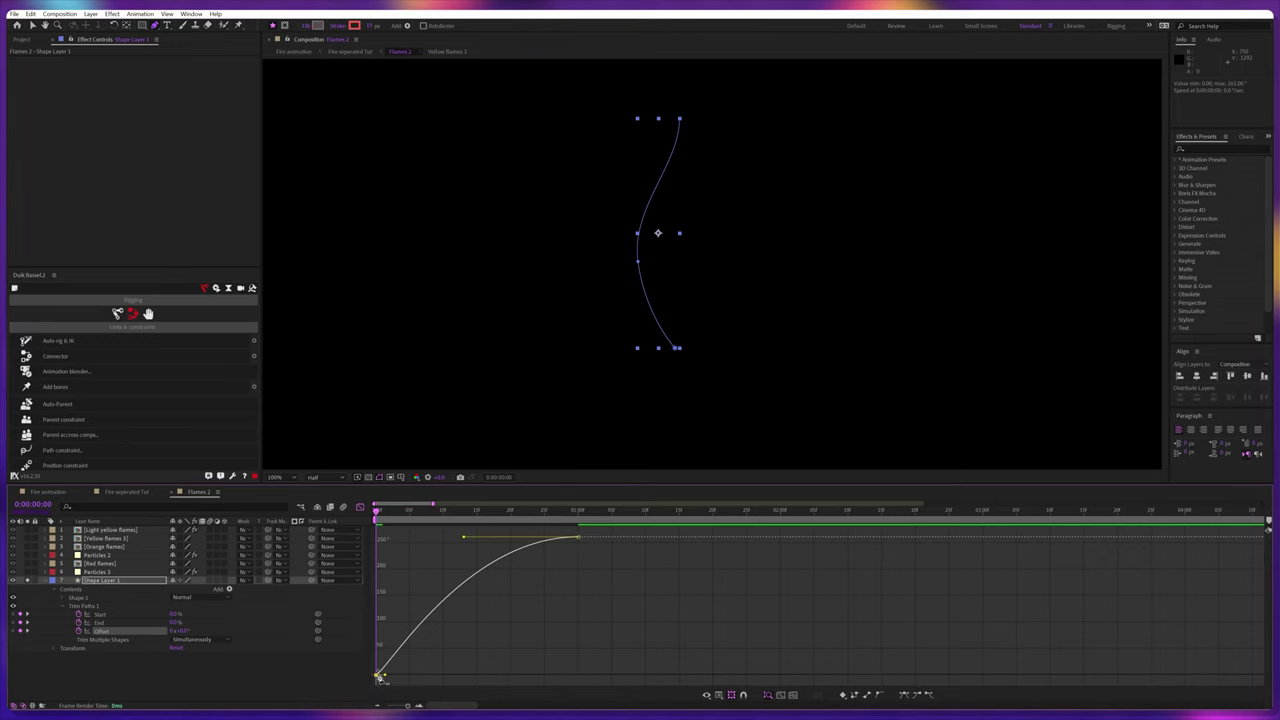
key(shift+F3)
Reshape the Trim Paths End value curve to start steeply and shorten the easing at its 0:00:00:15 keyframe
click(103, 627)
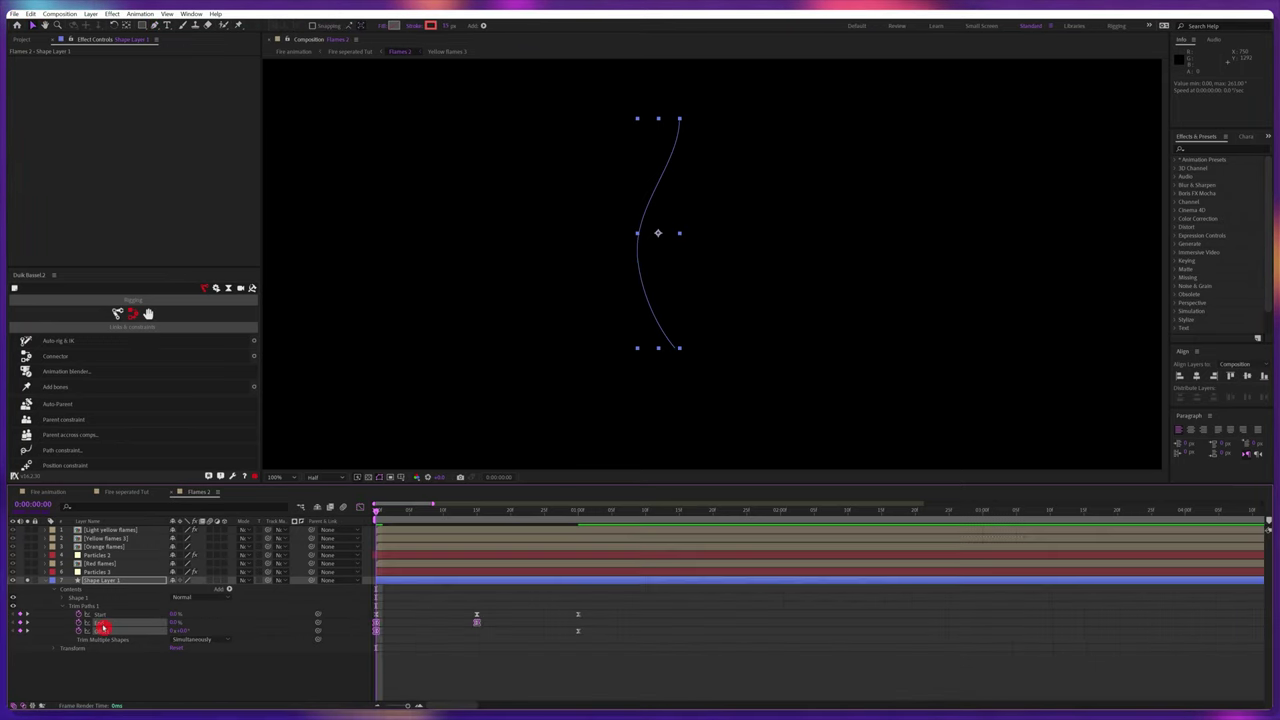
click(361, 508)
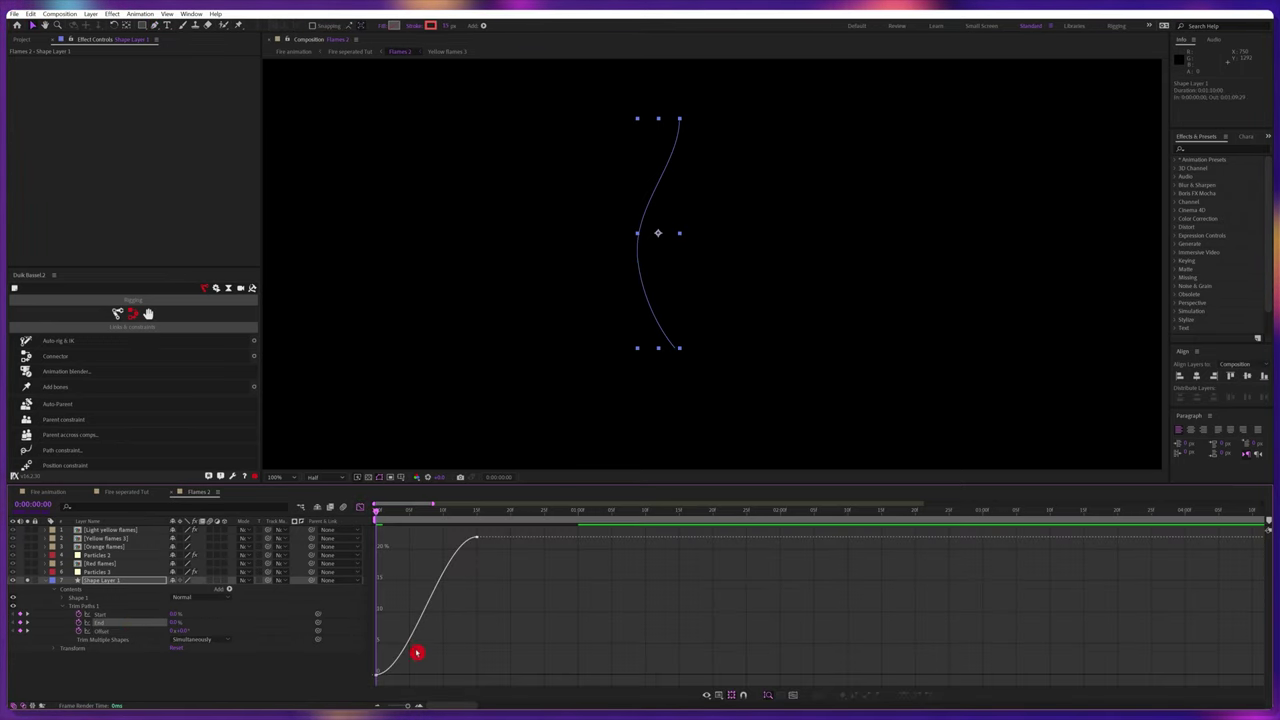
drag(418, 647, 376, 633)
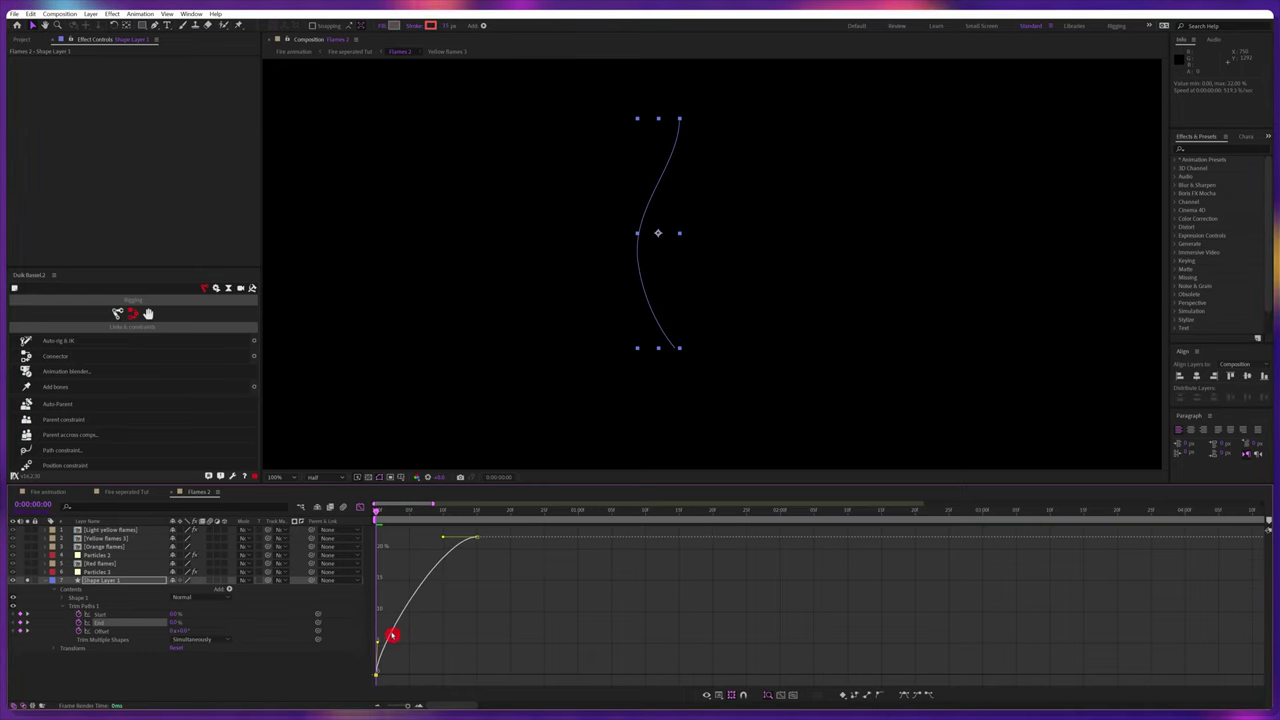
click(441, 544)
drag(443, 539, 475, 542)
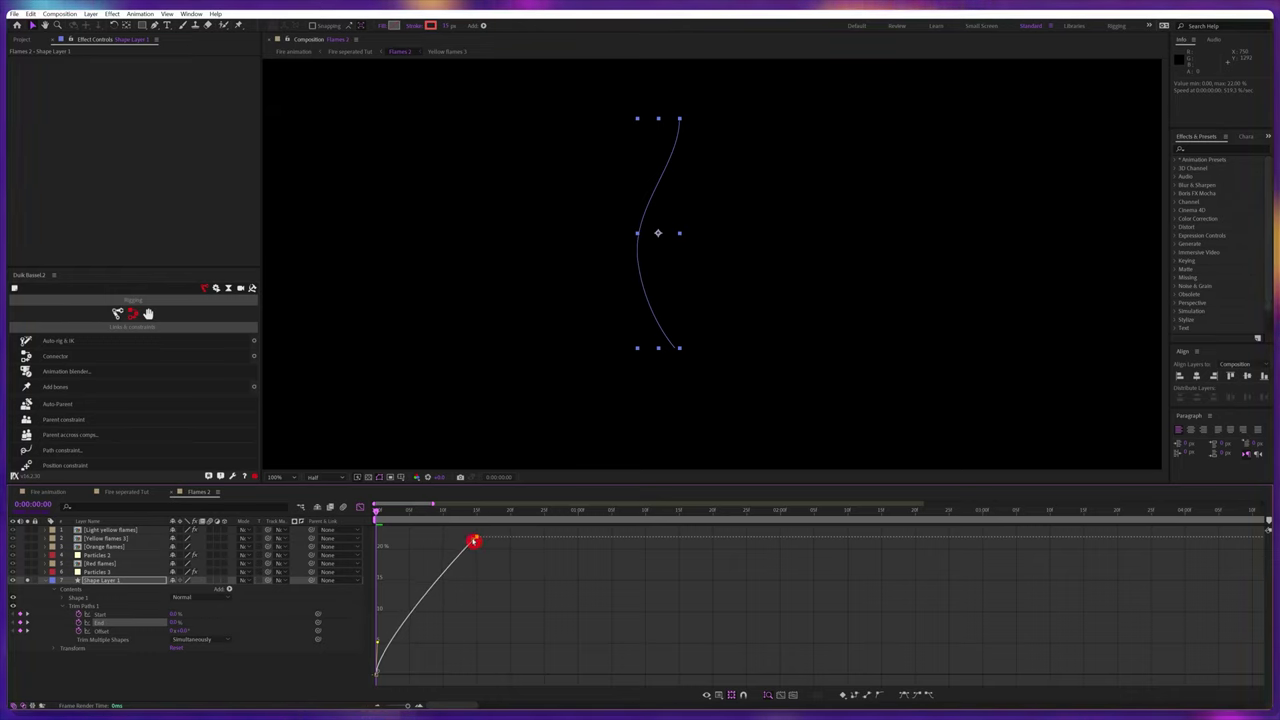
Reshape the Trim Paths Start value curve to rise sharply from 0:00:00:15 and ease long into 0:00:01:00, then return to the keyframe view
click(99, 614)
drag(493, 681, 481, 677)
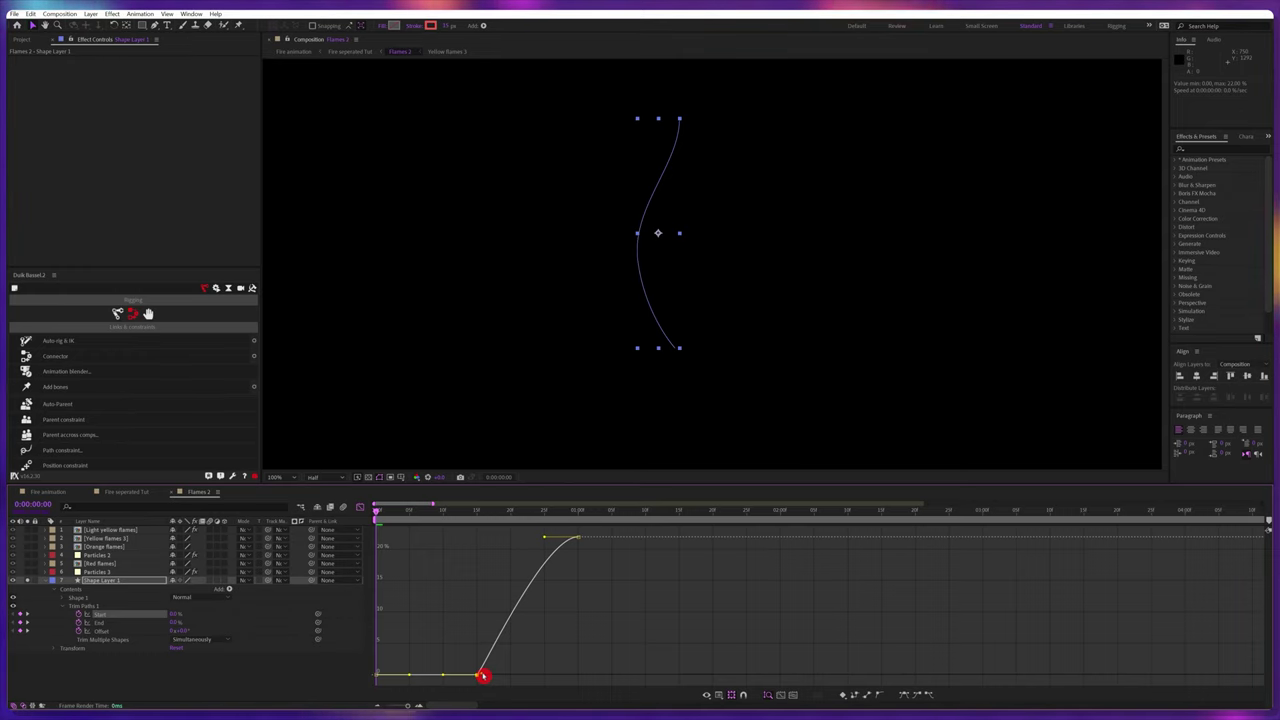
drag(483, 676, 483, 675)
drag(545, 539, 499, 553)
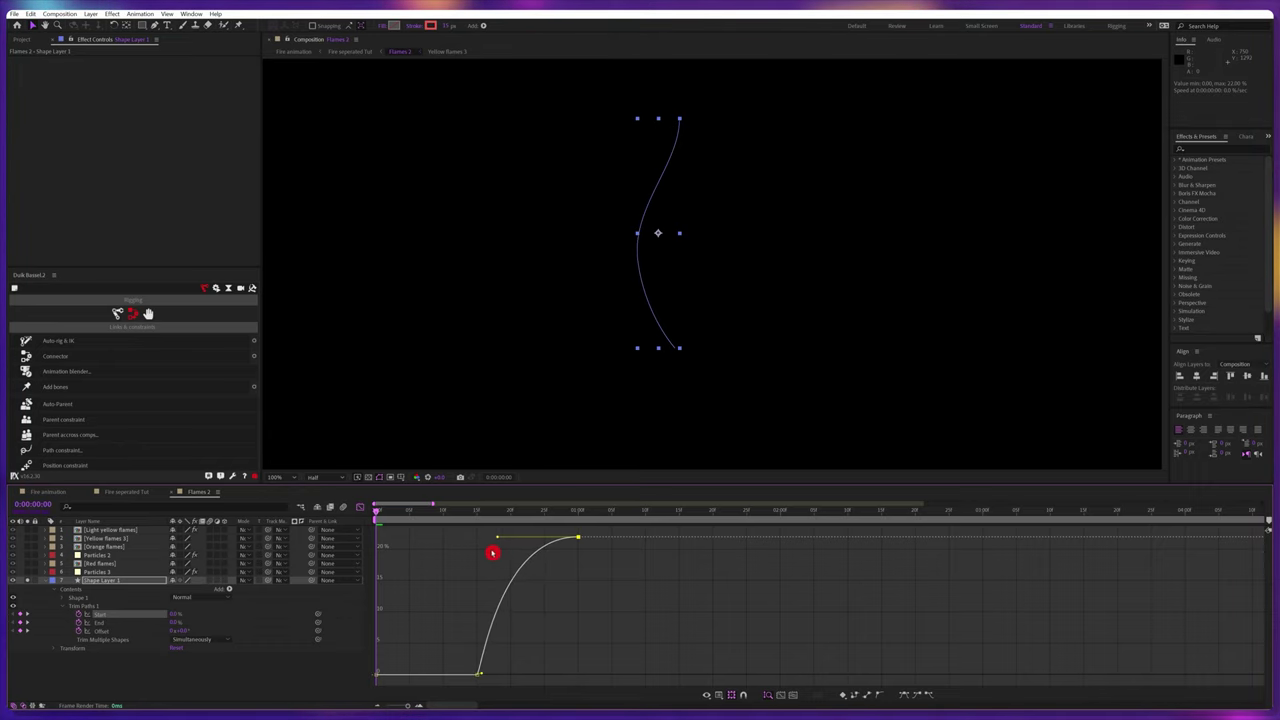
click(360, 507)
click(446, 587)
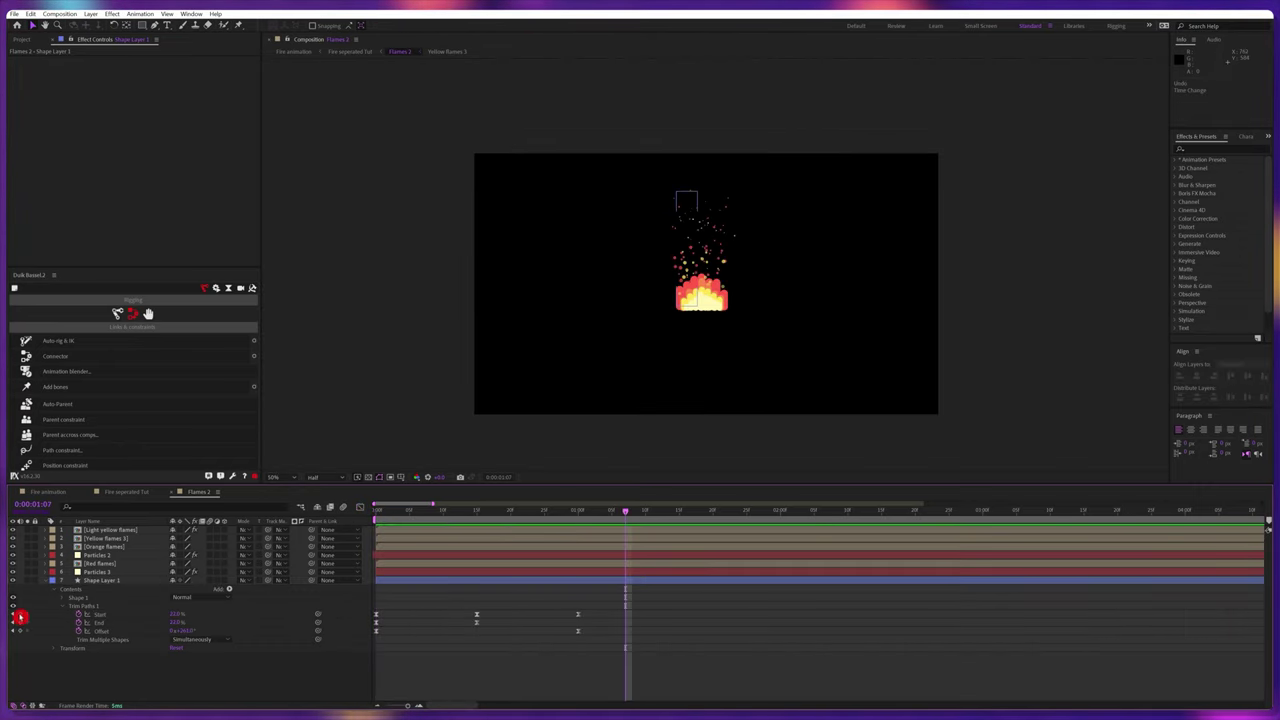
Add holding keyframes for Trim Paths Start, End and Offset, and position them at 0:00:01:11
drag(20, 614, 20, 631)
click(549, 615)
drag(637, 606, 600, 556)
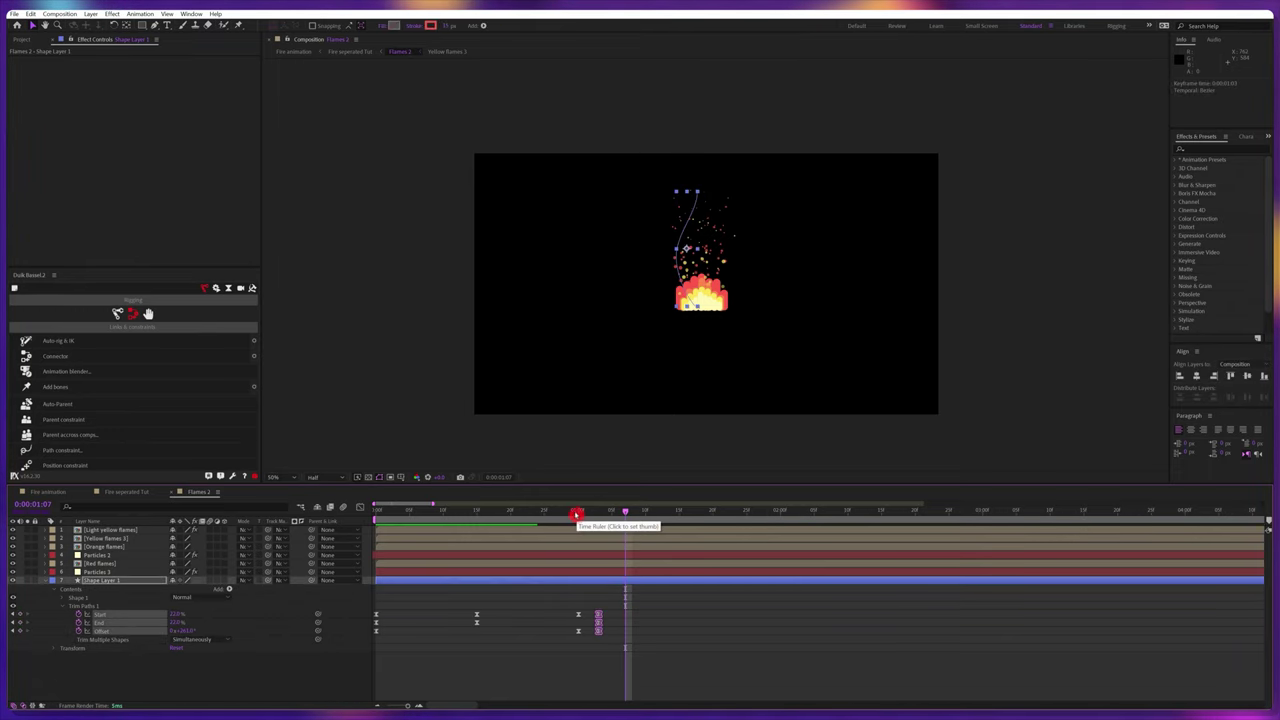
key(alt+Right)
key(alt+Right)
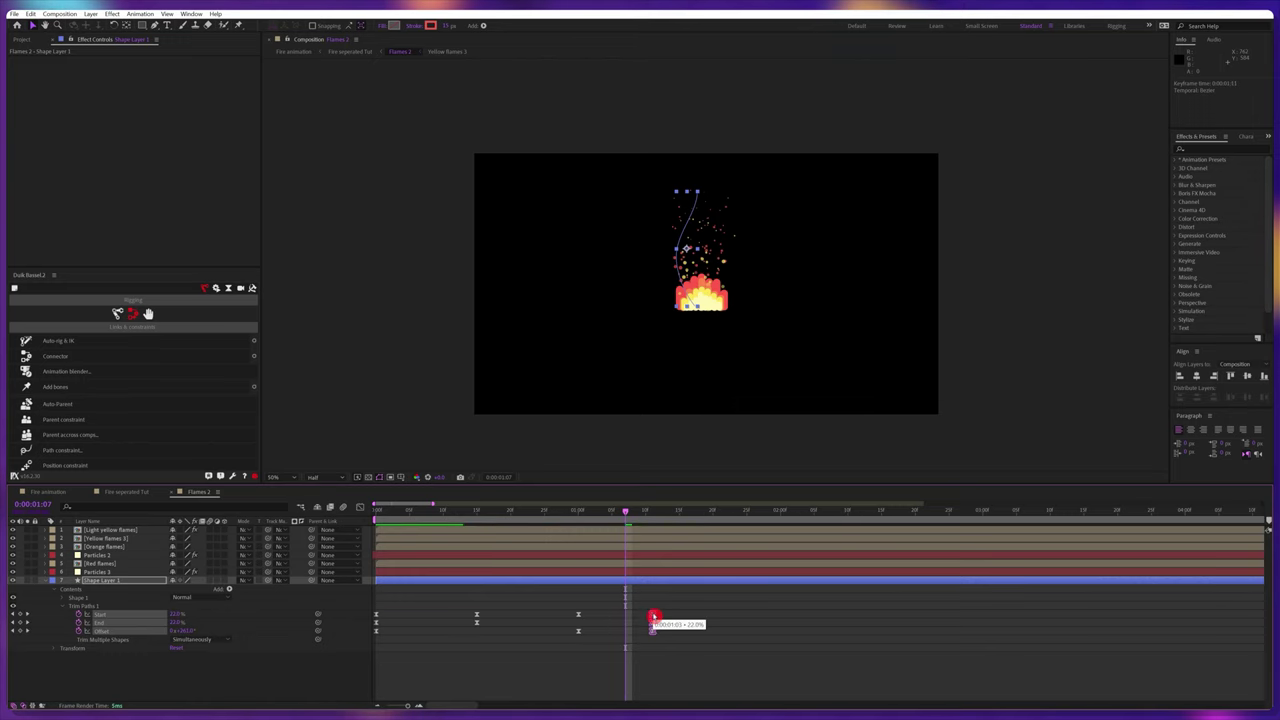
click(66, 657)
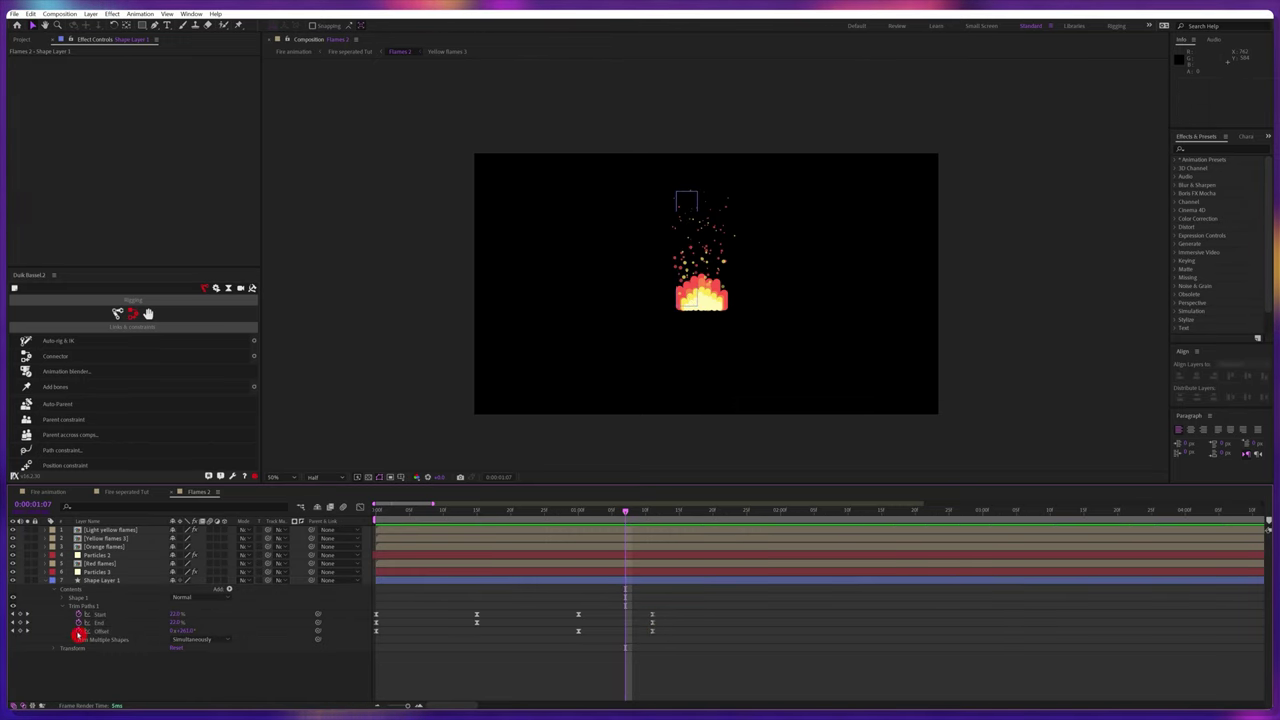
Give the Trim Paths Offset the looping expression loopIn()+loopOut()-value;
alt+click(80, 631)
text(loopIn()+)
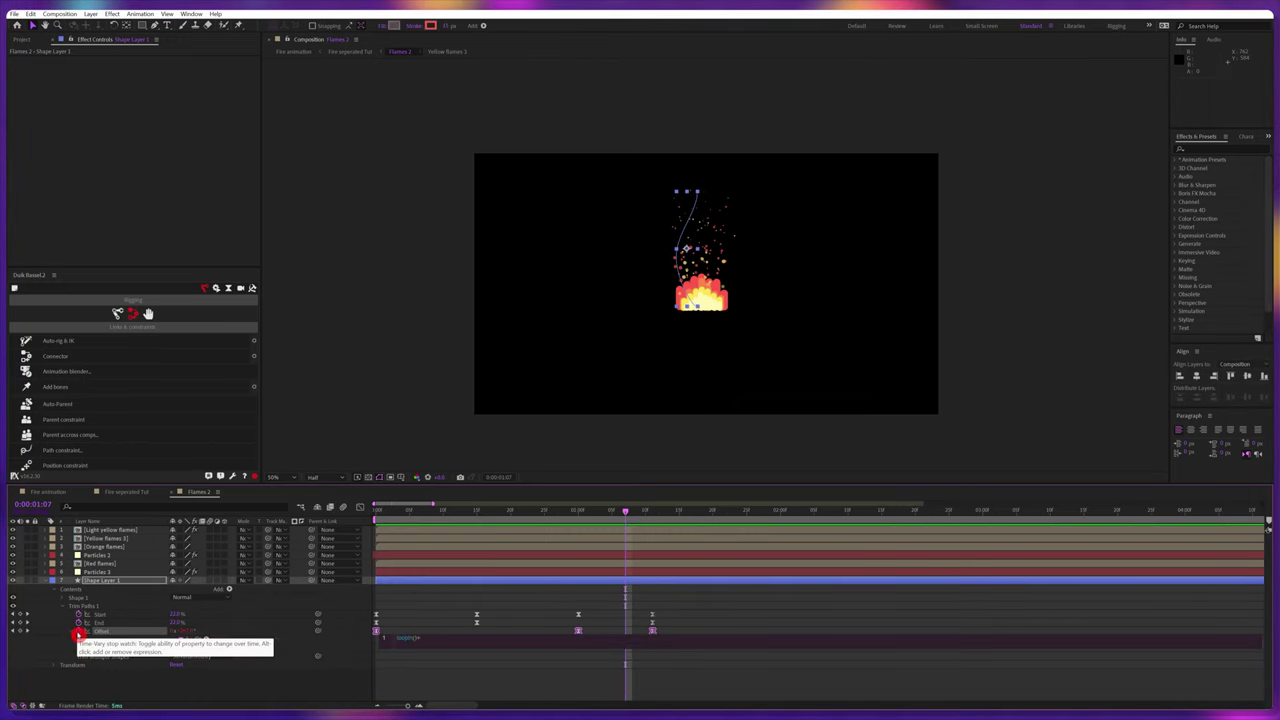
text(loopOut()-value;)
click(614, 677)
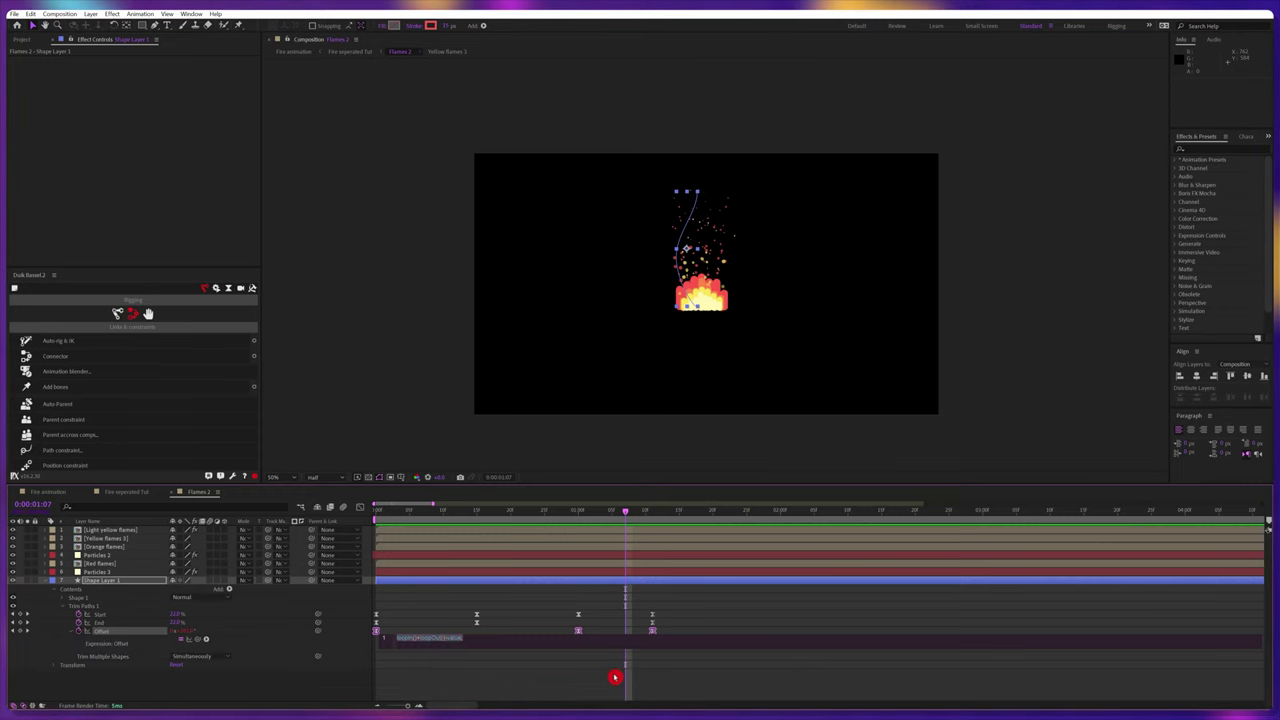
Duplicate the curved line's shape layer and reshape the copy into a shorter curve bending the opposite way above the fire
key(ctrl+d)
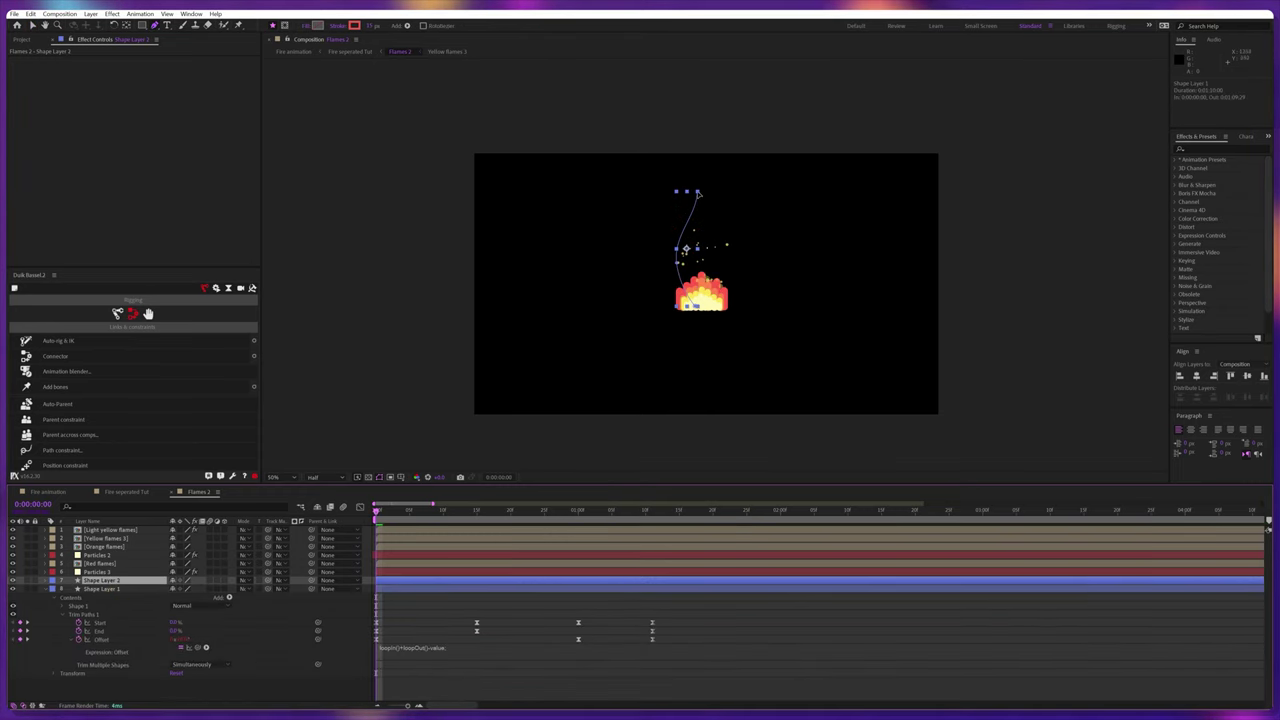
drag(699, 194, 712, 303)
key(v)
double_click(698, 192)
drag(707, 168, 707, 186)
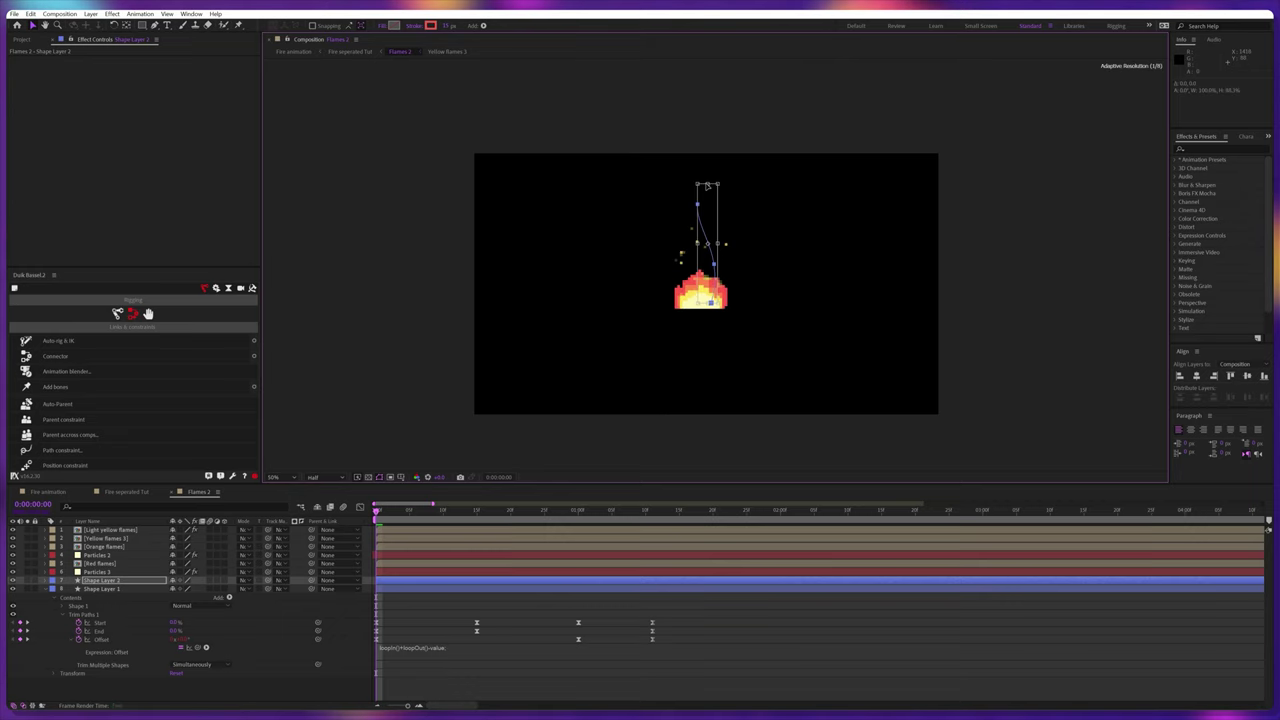
Recolor the duplicated curved line's stroke with the yellow sampled from the flames
click(466, 573)
click(466, 582)
click(431, 26)
click(551, 275)
click(700, 297)
click(566, 226)
click(492, 597)
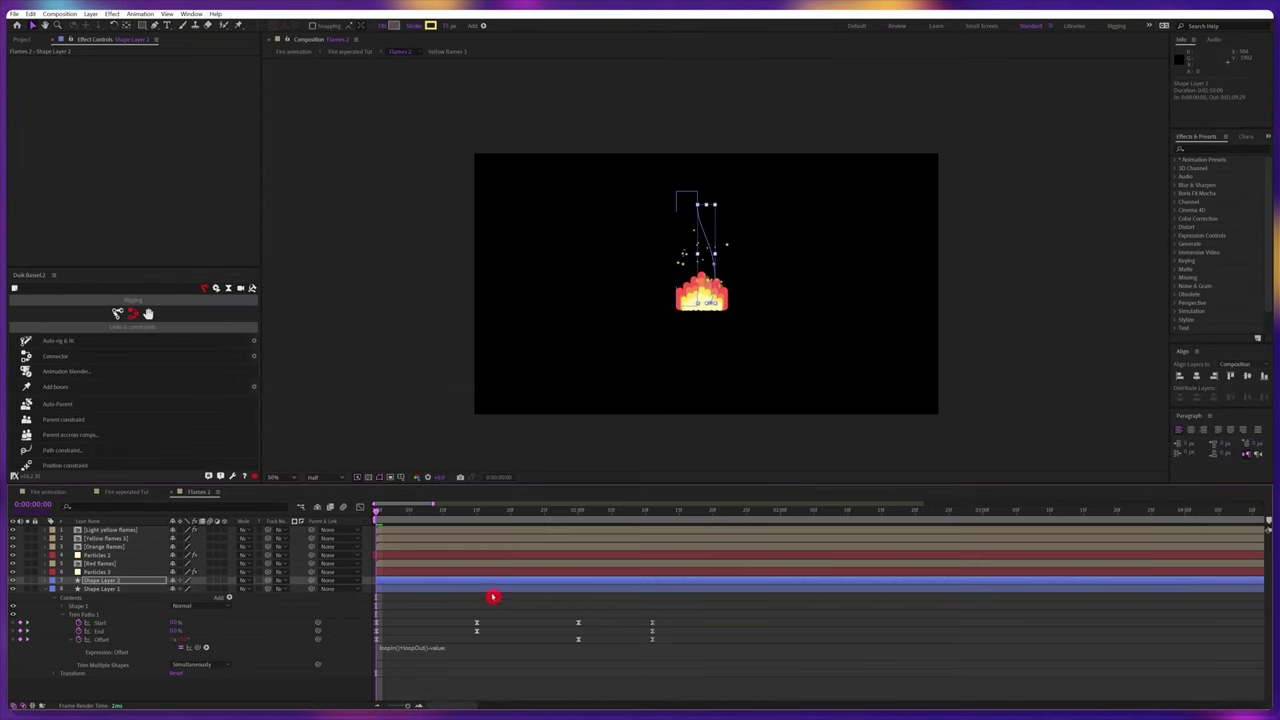
Move the yellow line's layer up above the red flames, just below Particles 2, and preview the animation
key(ctrl+bracketright)
key(ctrl+bracketright)
key(space)
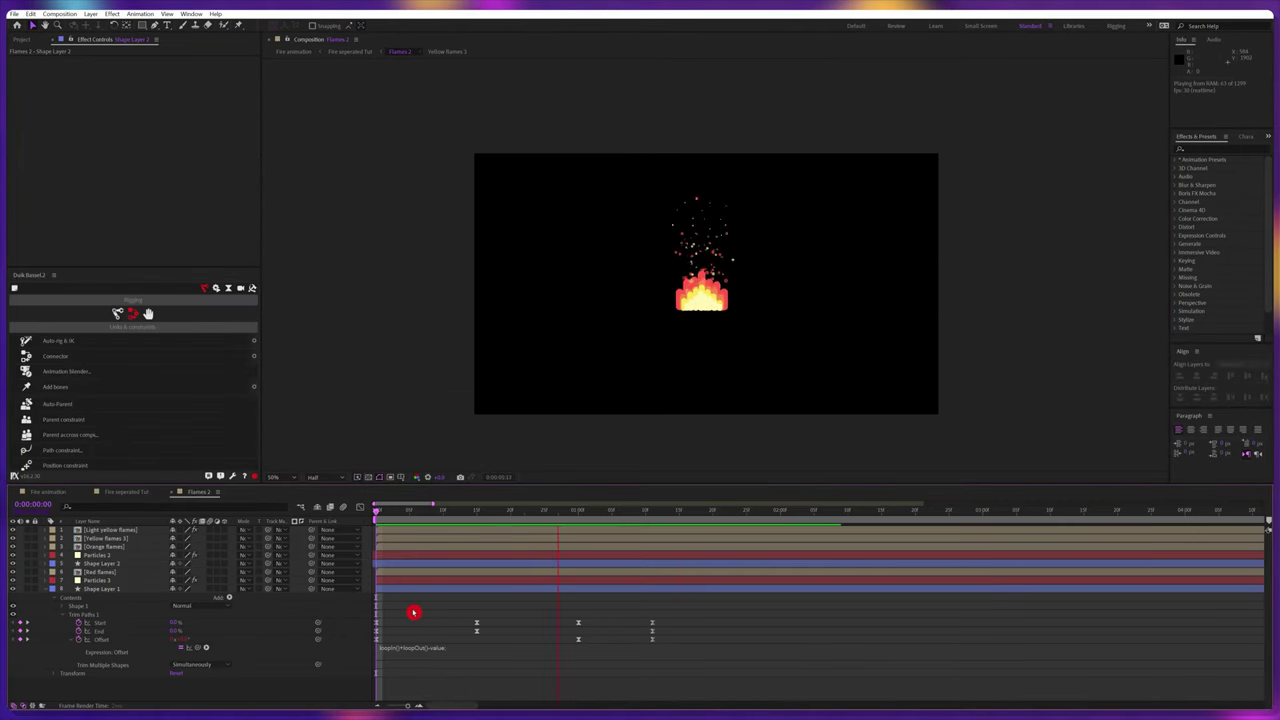
key(space)
Reveal the yellow line's keyframes and shift its layer about 20 frames earlier in the timeline
click(411, 565)
key(u)
drag(412, 565, 506, 565)
Copy the Offset's loop expression to Start and End of the curved lines' Trim Paths, and preview the looping streaks
click(435, 670)
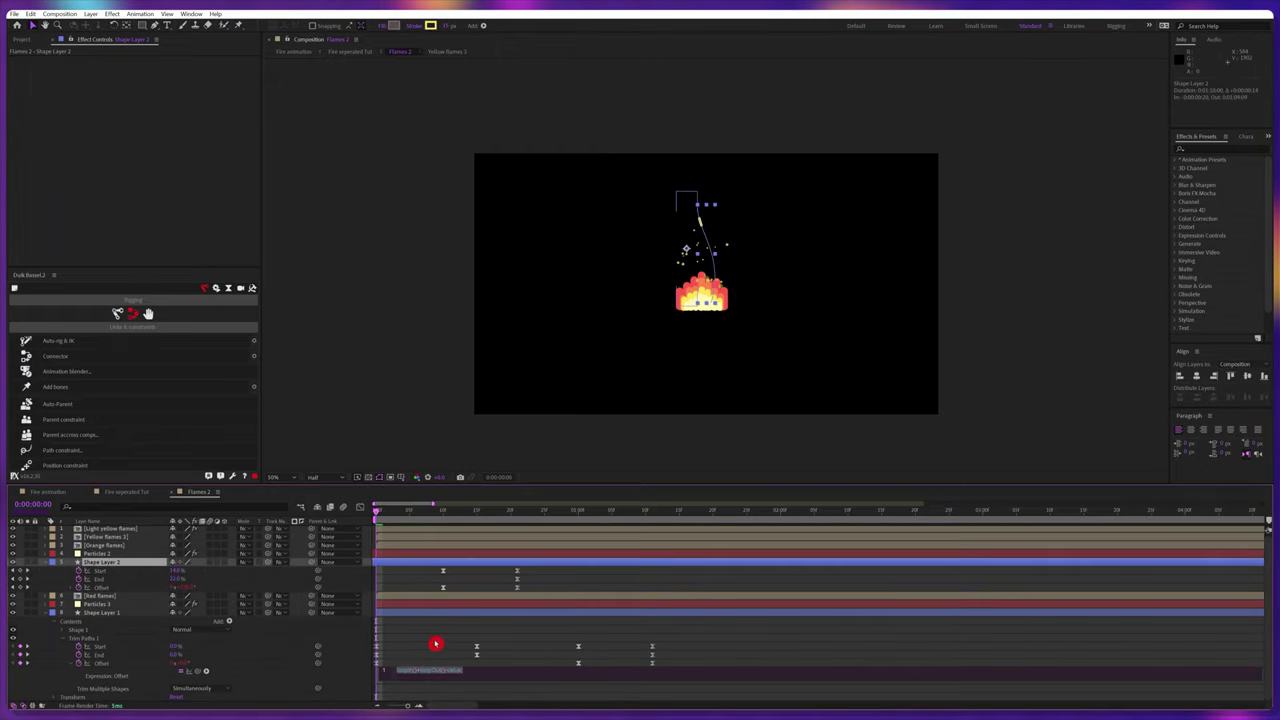
key(space)
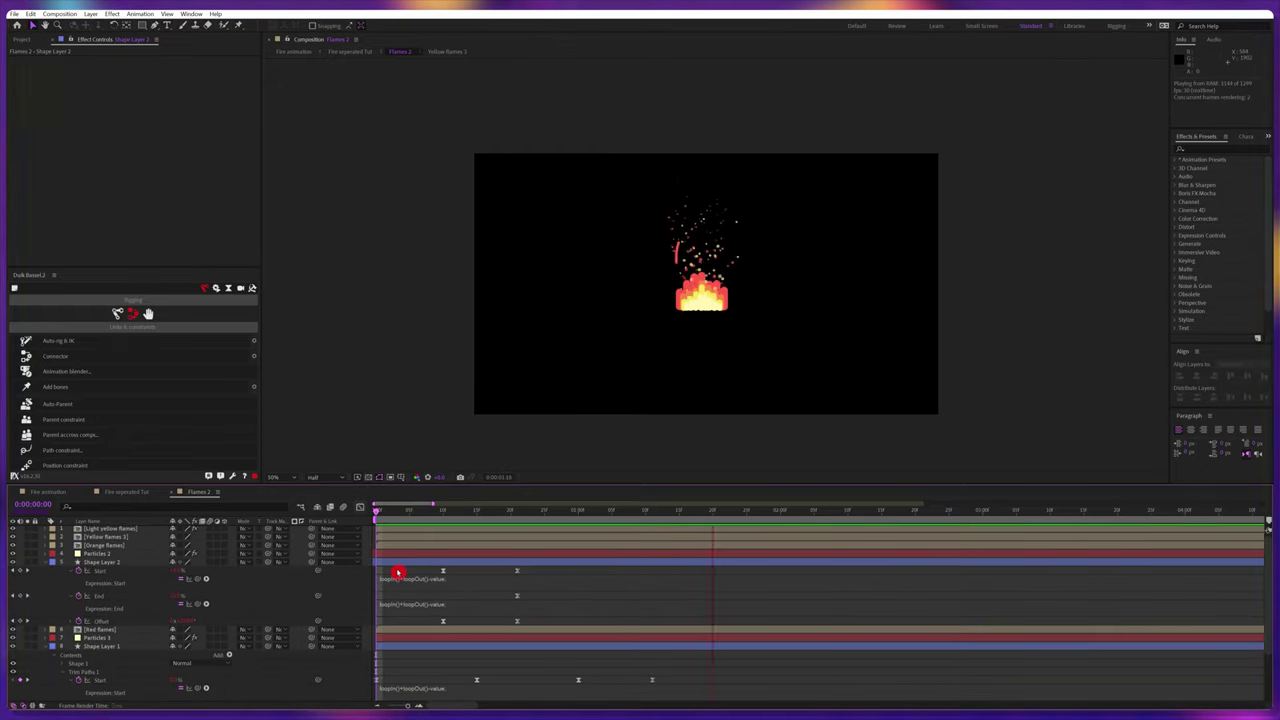